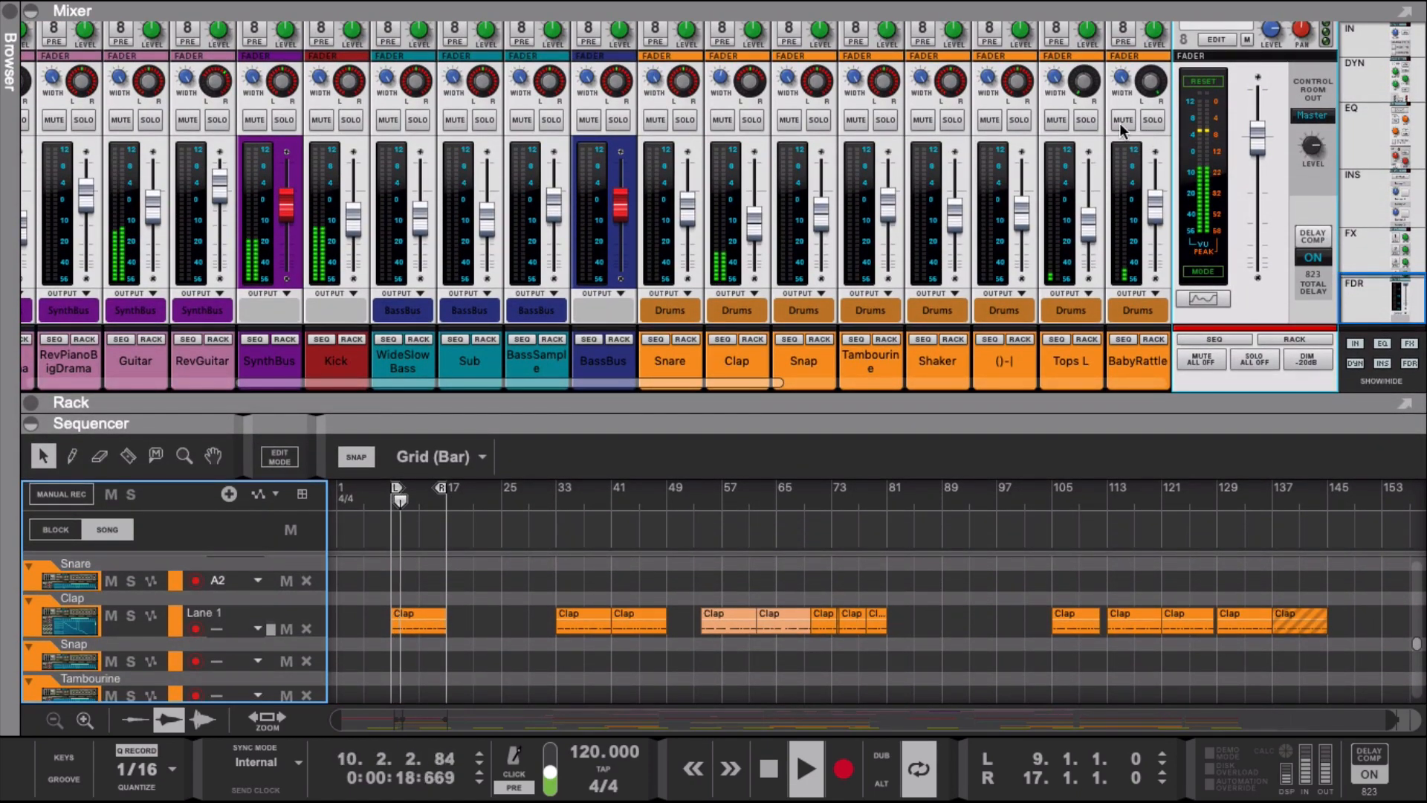
- Audition the Tops L and BabyRattle channels soloed one after the other in the mixer, and switch all solos off
click(1086, 121)
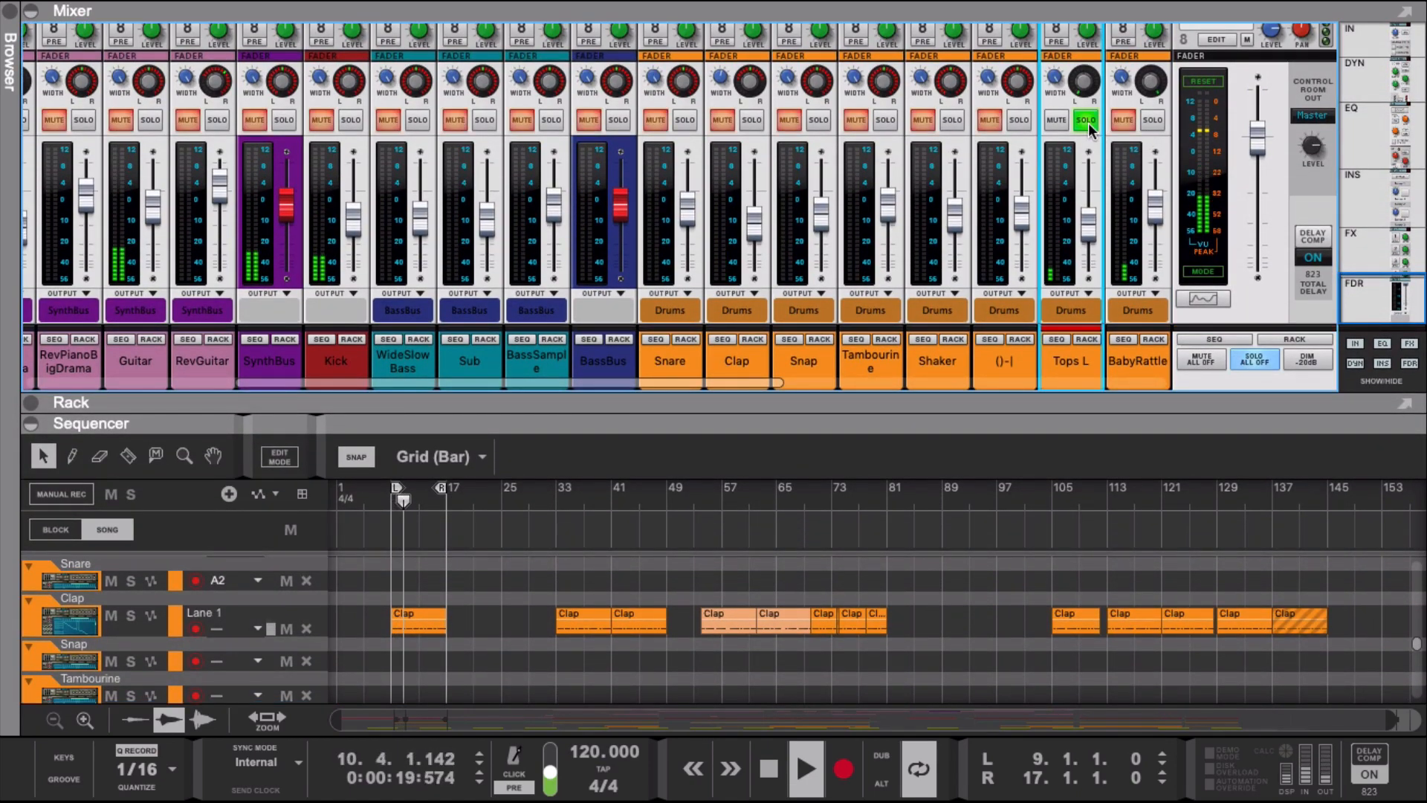
click(1153, 120)
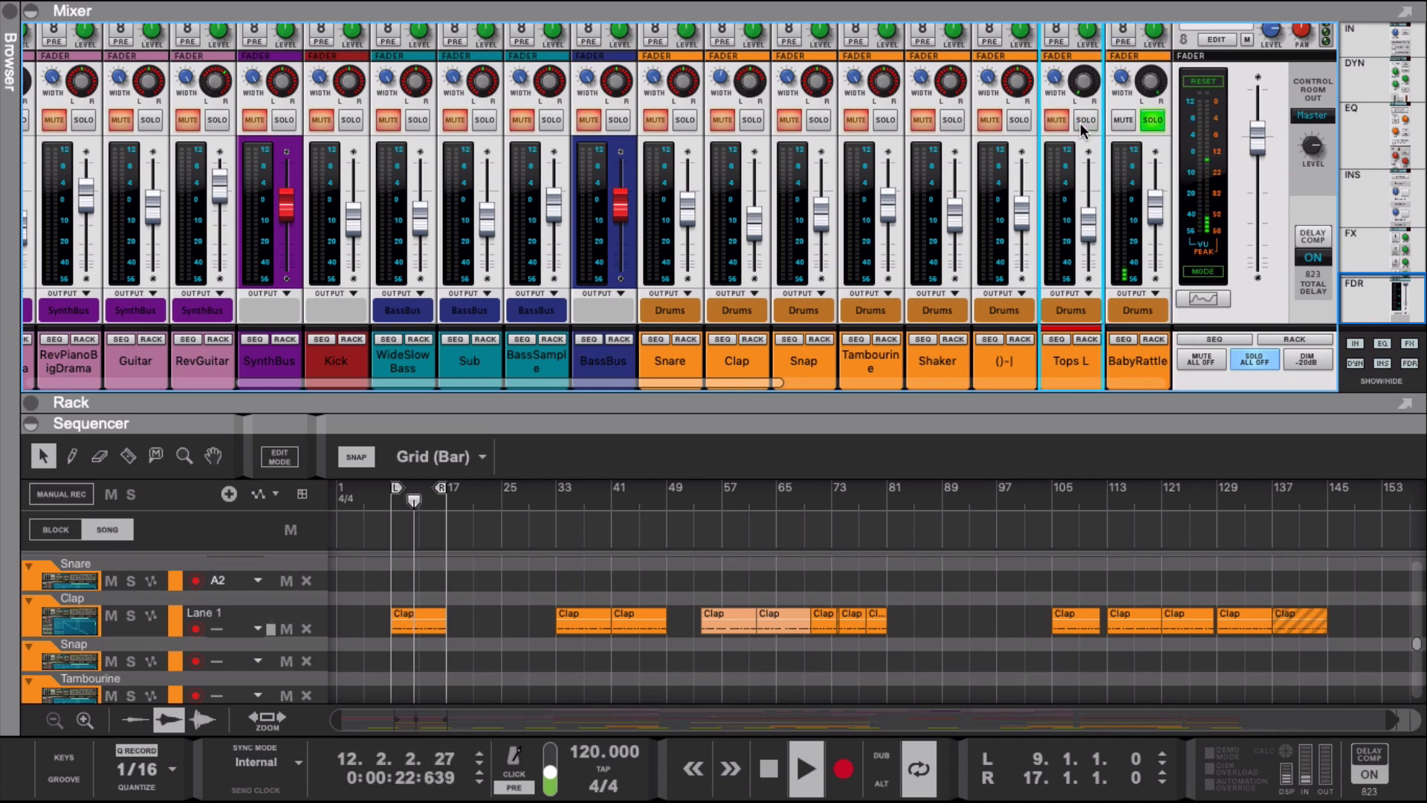
click(1254, 359)
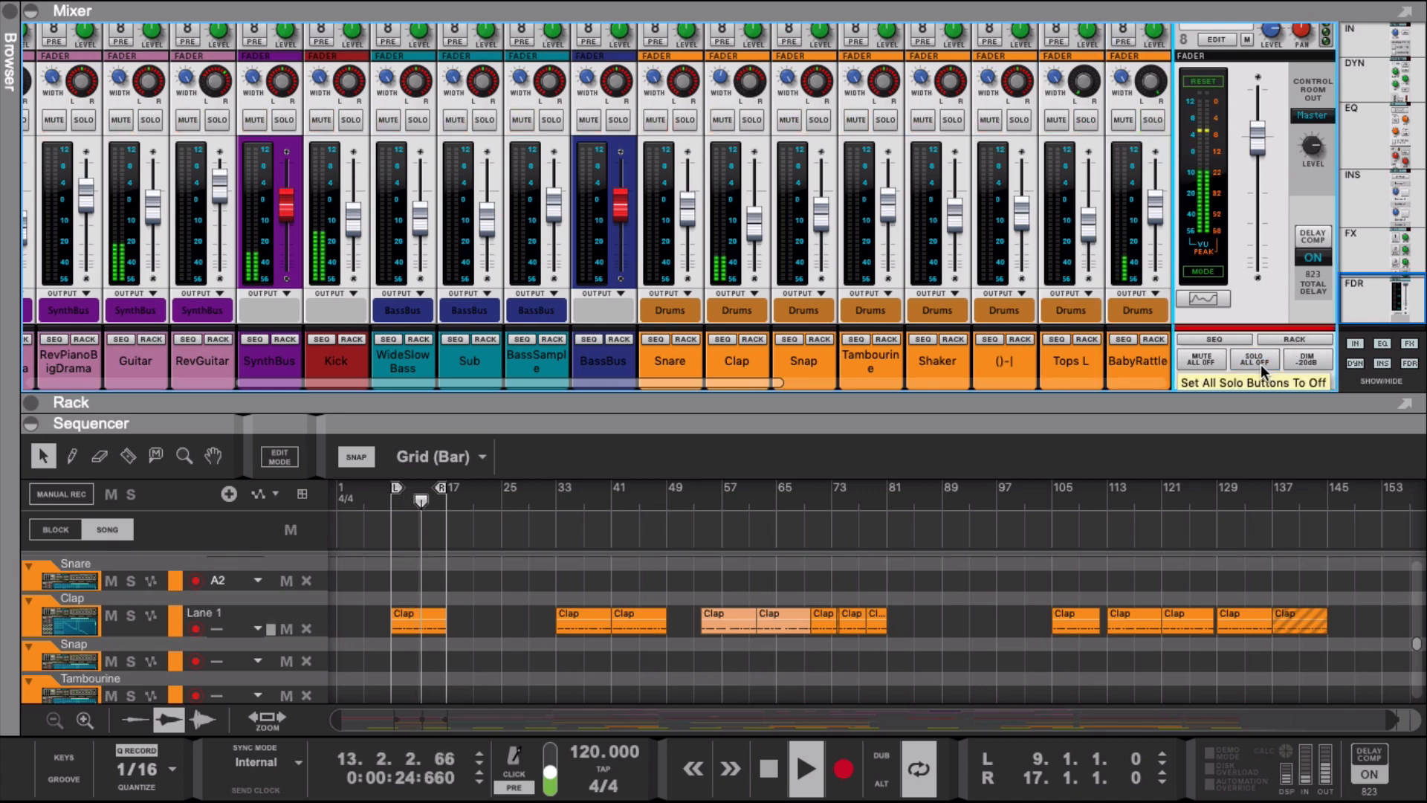
- Maximize the sequencer, unfold the GuitarEcho track, and inspect the curve of its Dry/Wet Balance automation clip
double_click(836, 430)
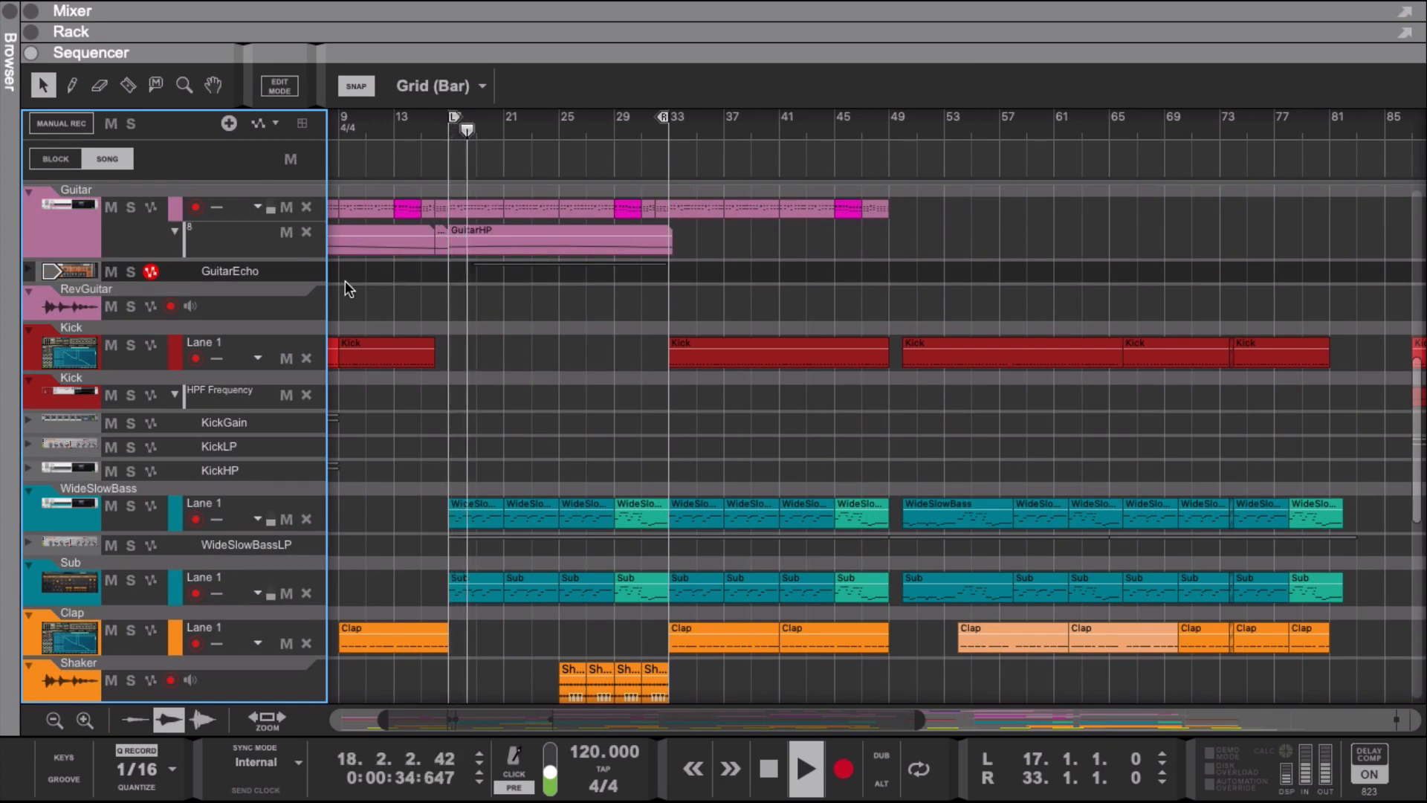
click(29, 271)
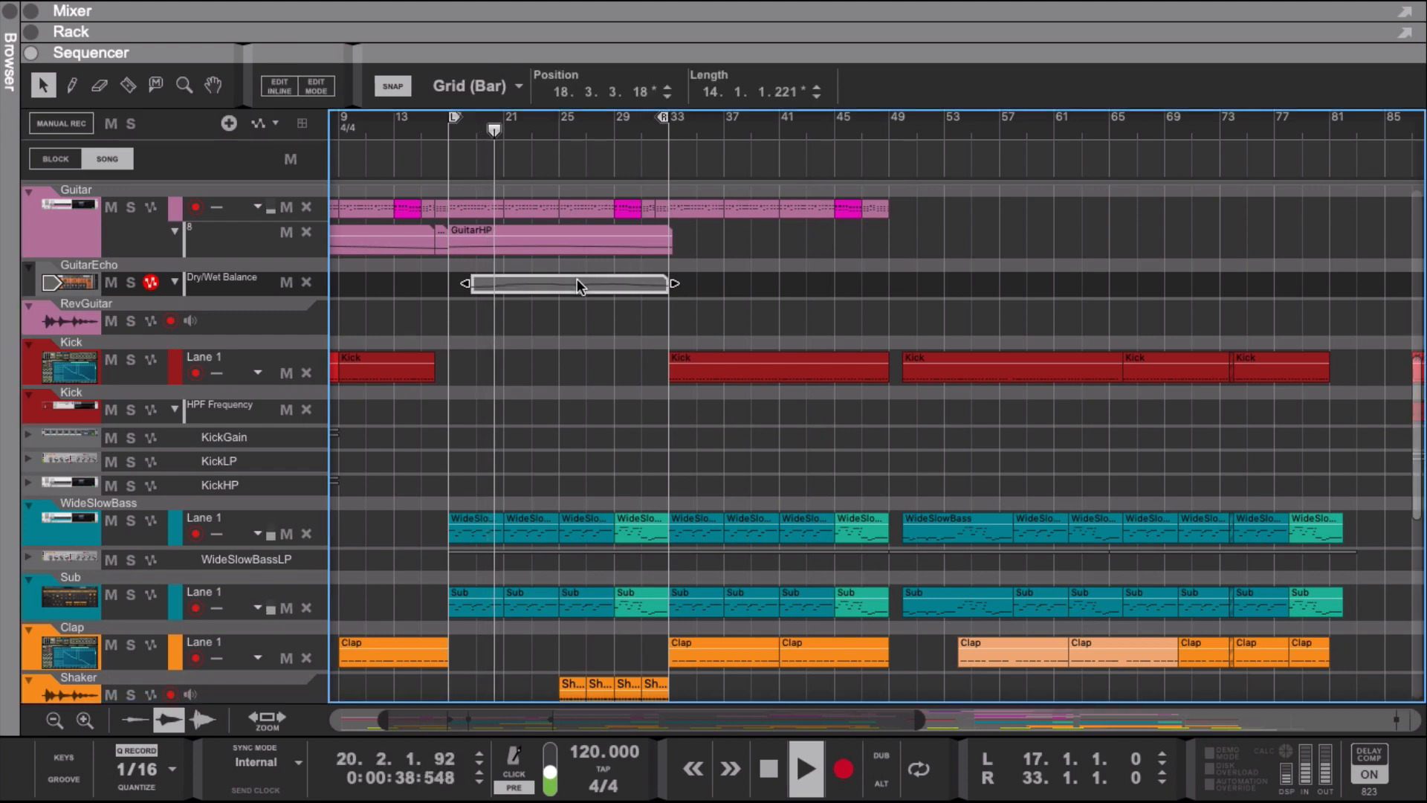
click(576, 278)
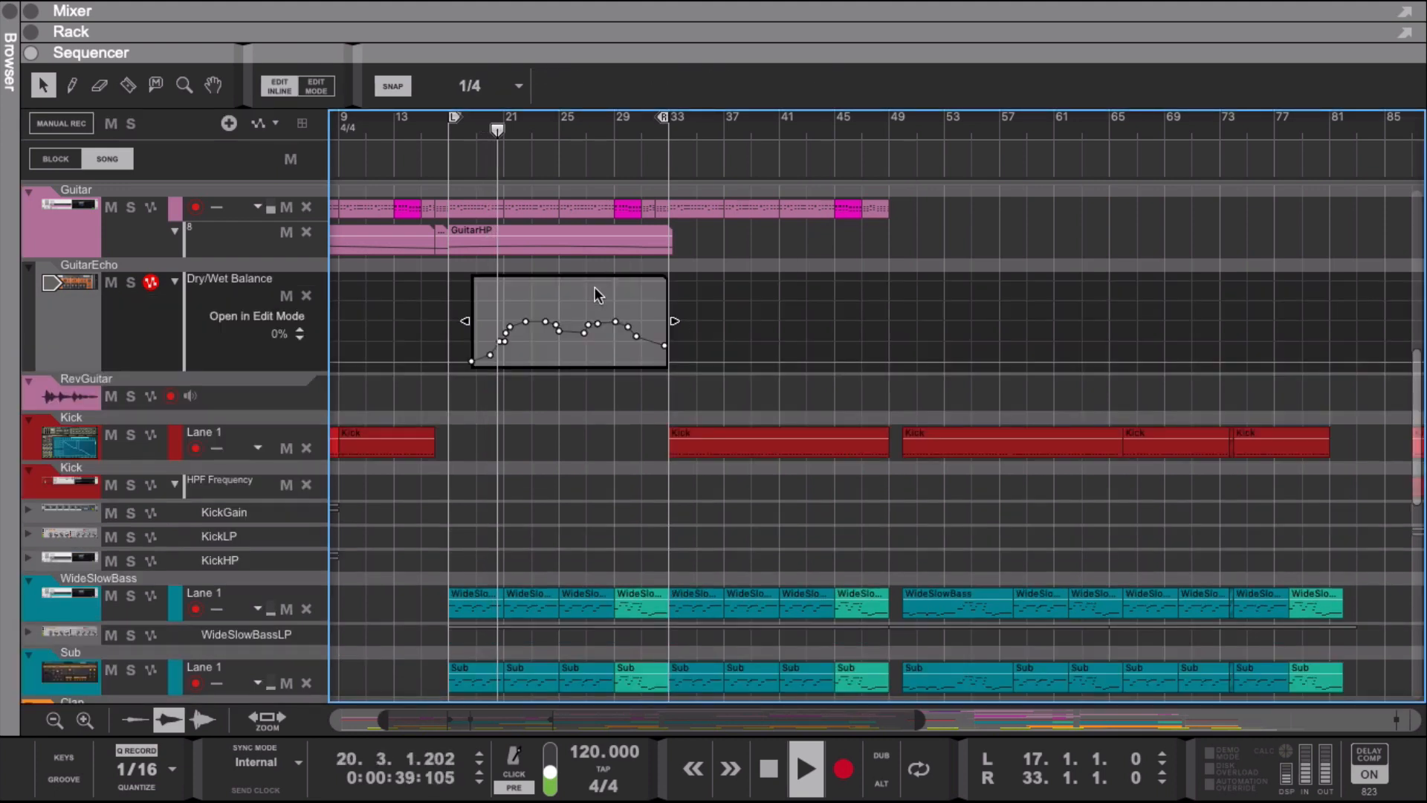
click(697, 310)
- Unfold the ShakerMuitliFilt and ShakerQuasar Wash Out automation tracks, and solo the Shaker track together with its Wash Out effect
scroll(697, 309, down, 5)
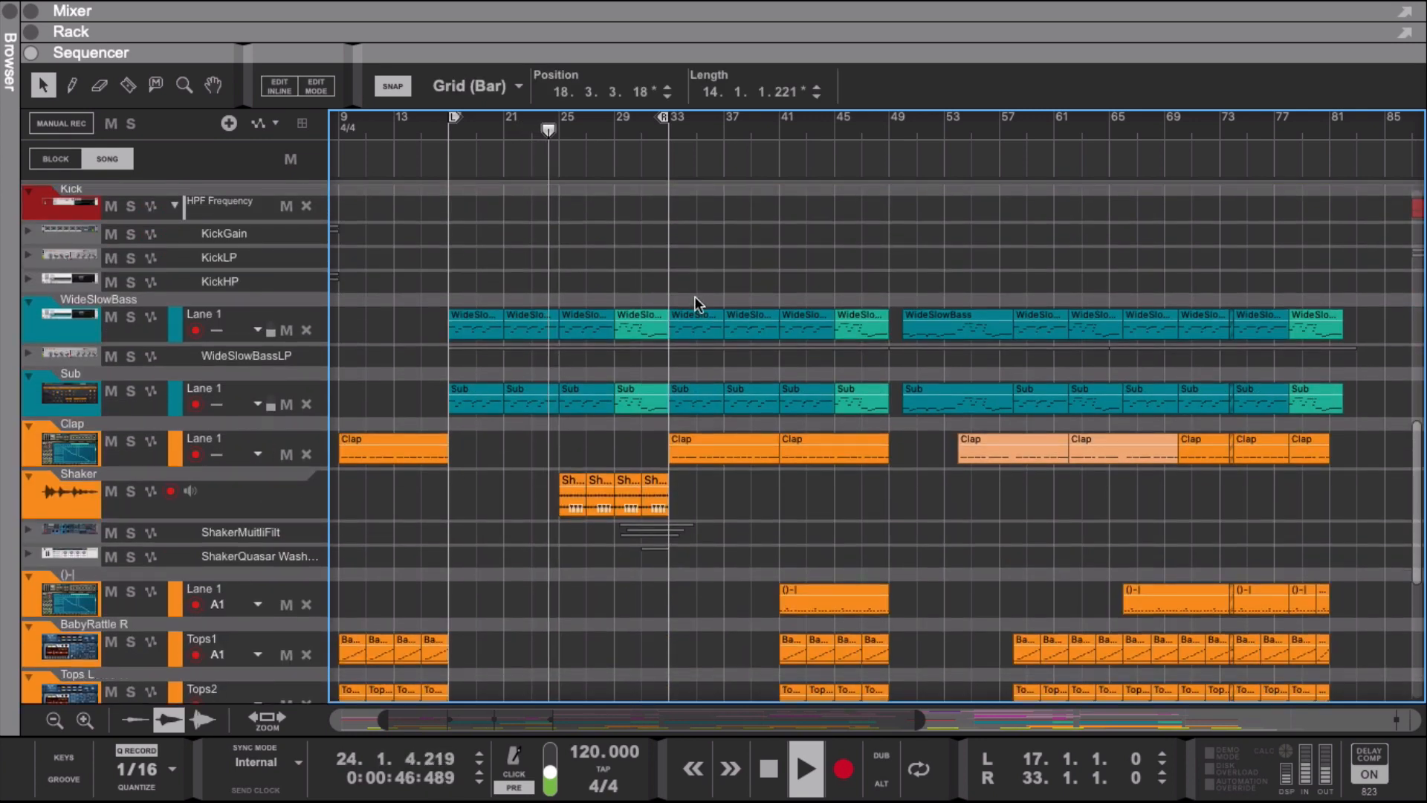
scroll(693, 297, down, 2)
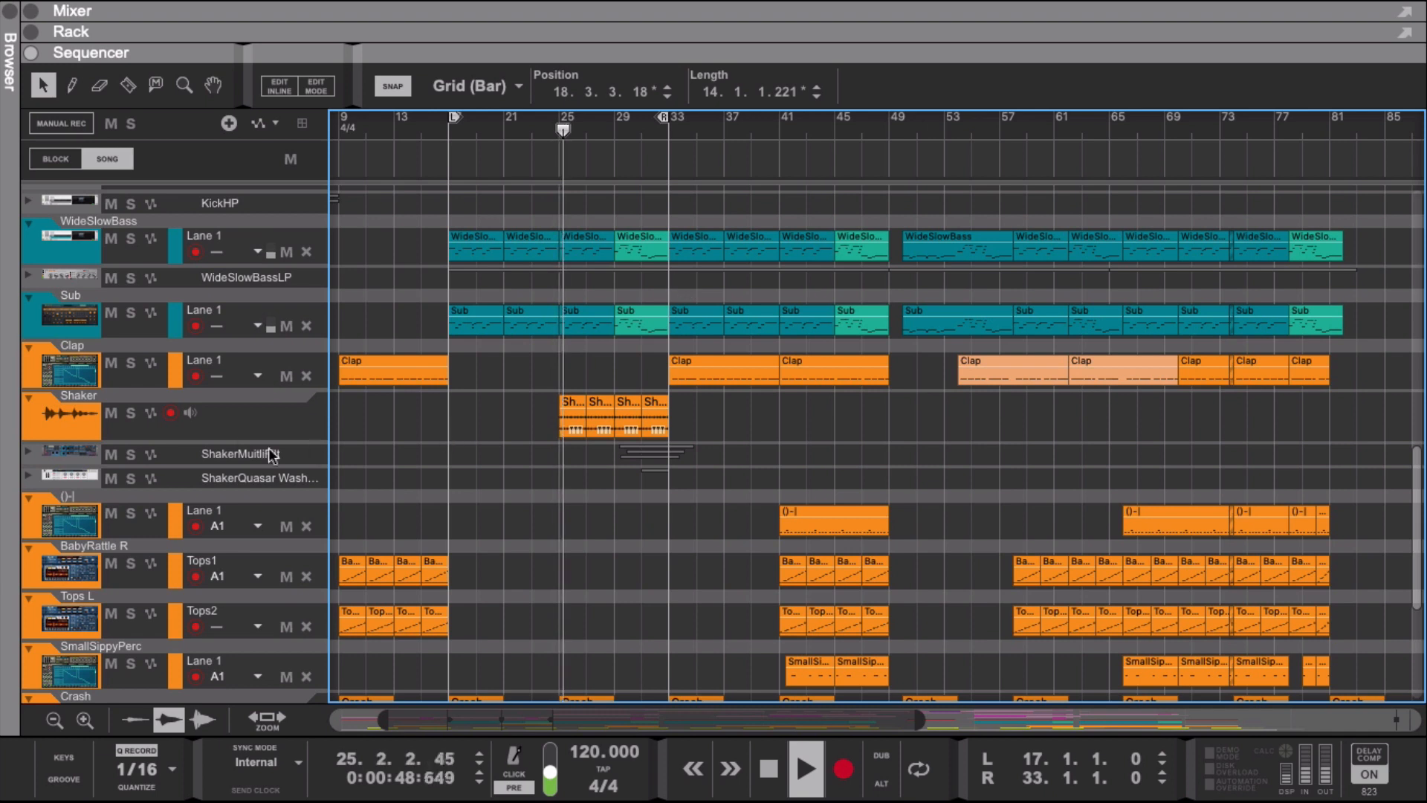
click(26, 450)
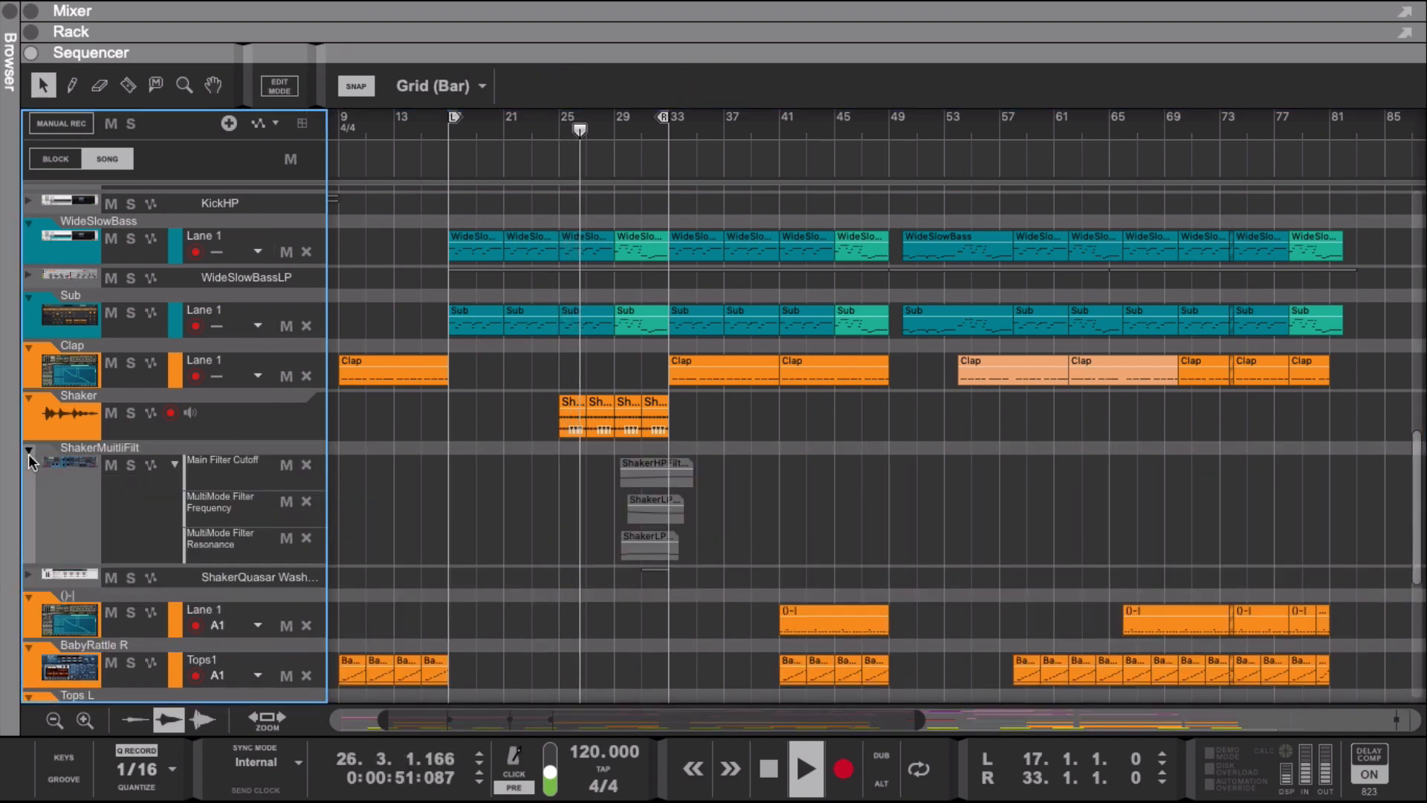
click(26, 575)
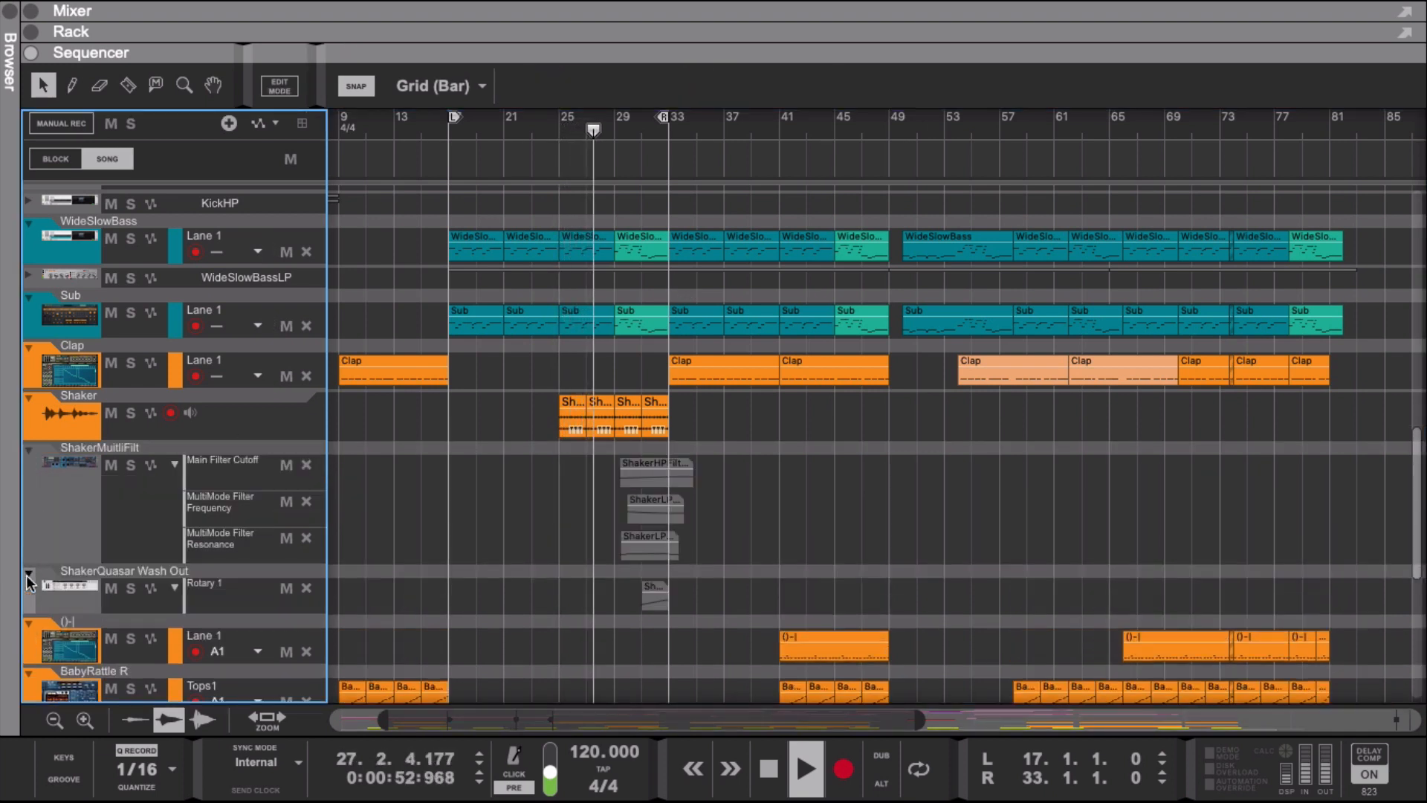
click(134, 417)
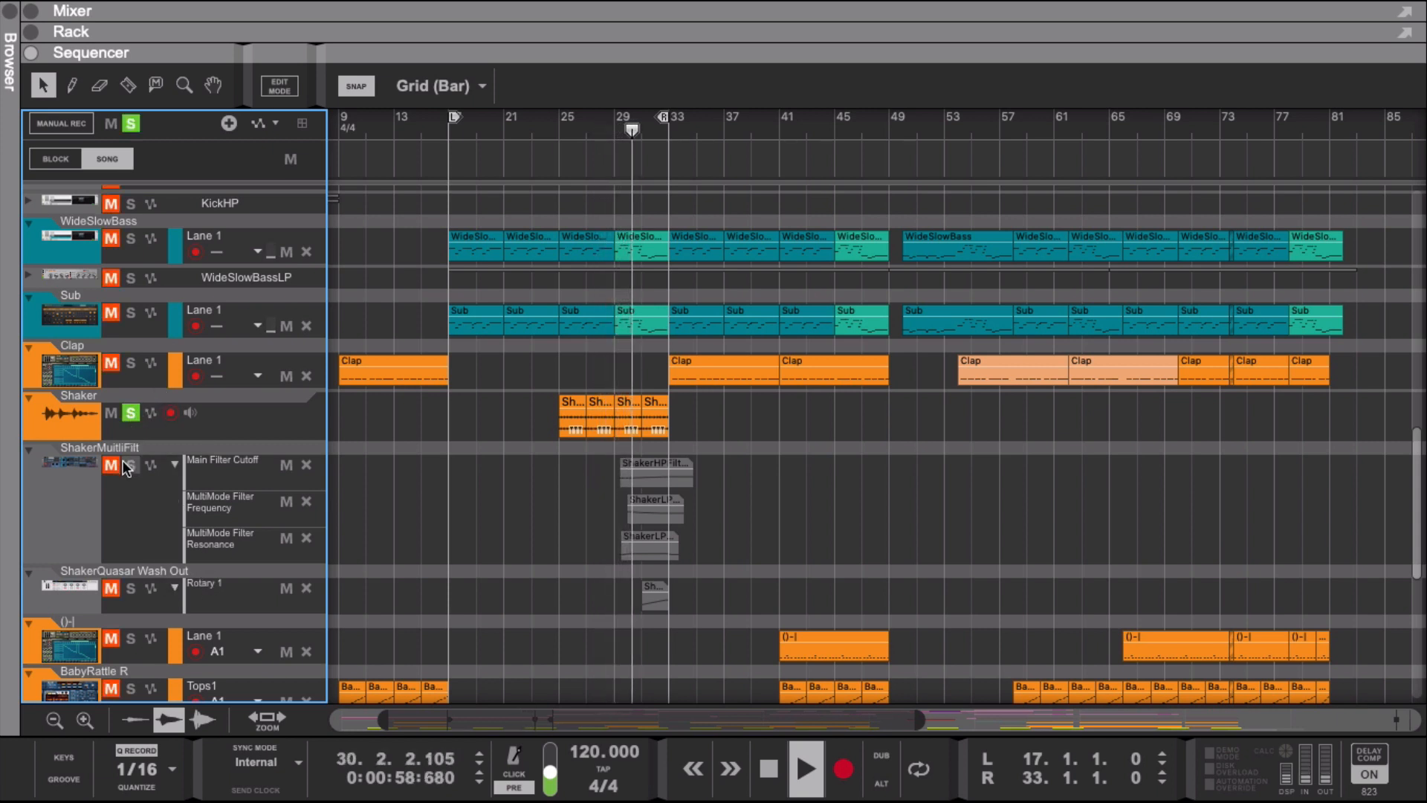
click(131, 588)
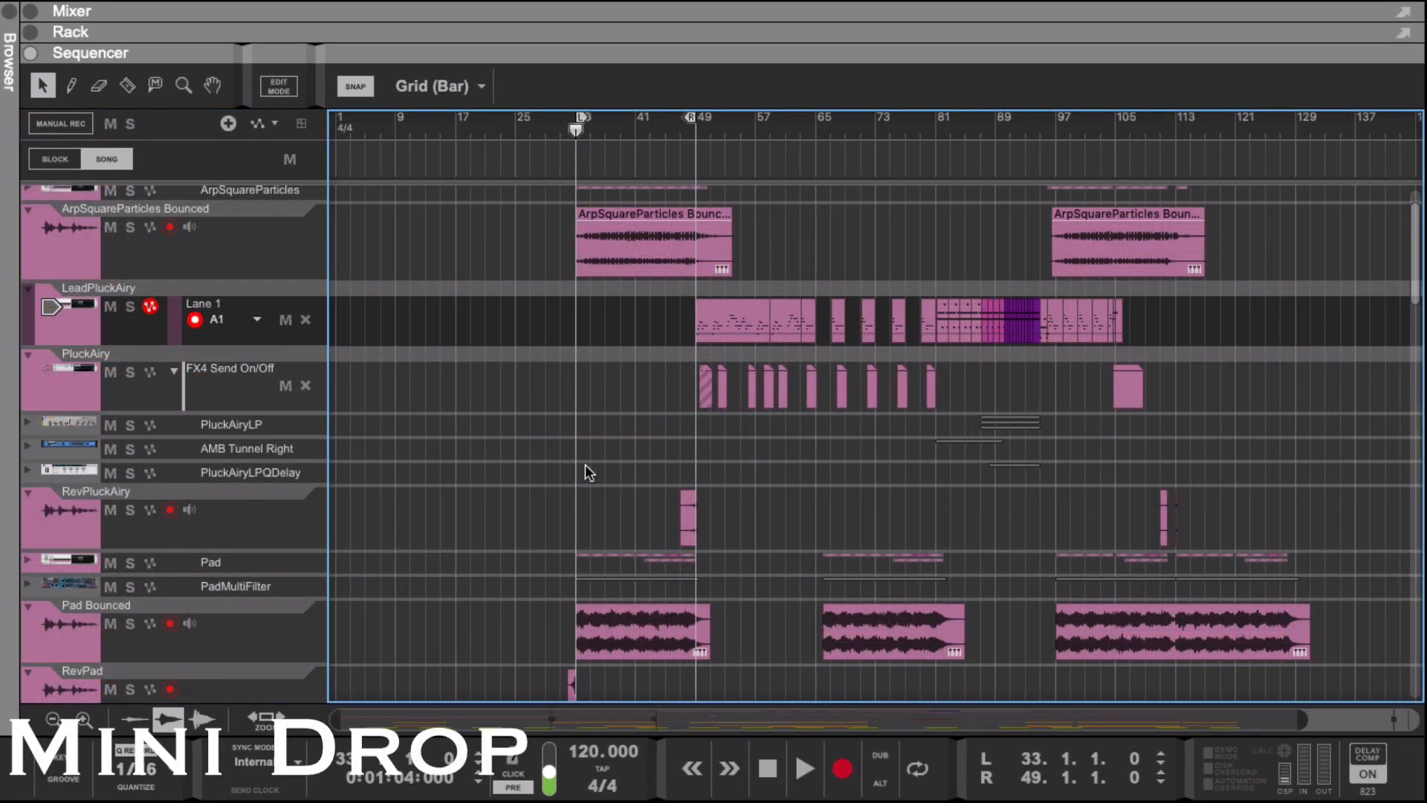
- Play the mini drop from bar 33, solo Pad Bounced and ArpSquareParticles Bounced together, and clear the solos
key(space)
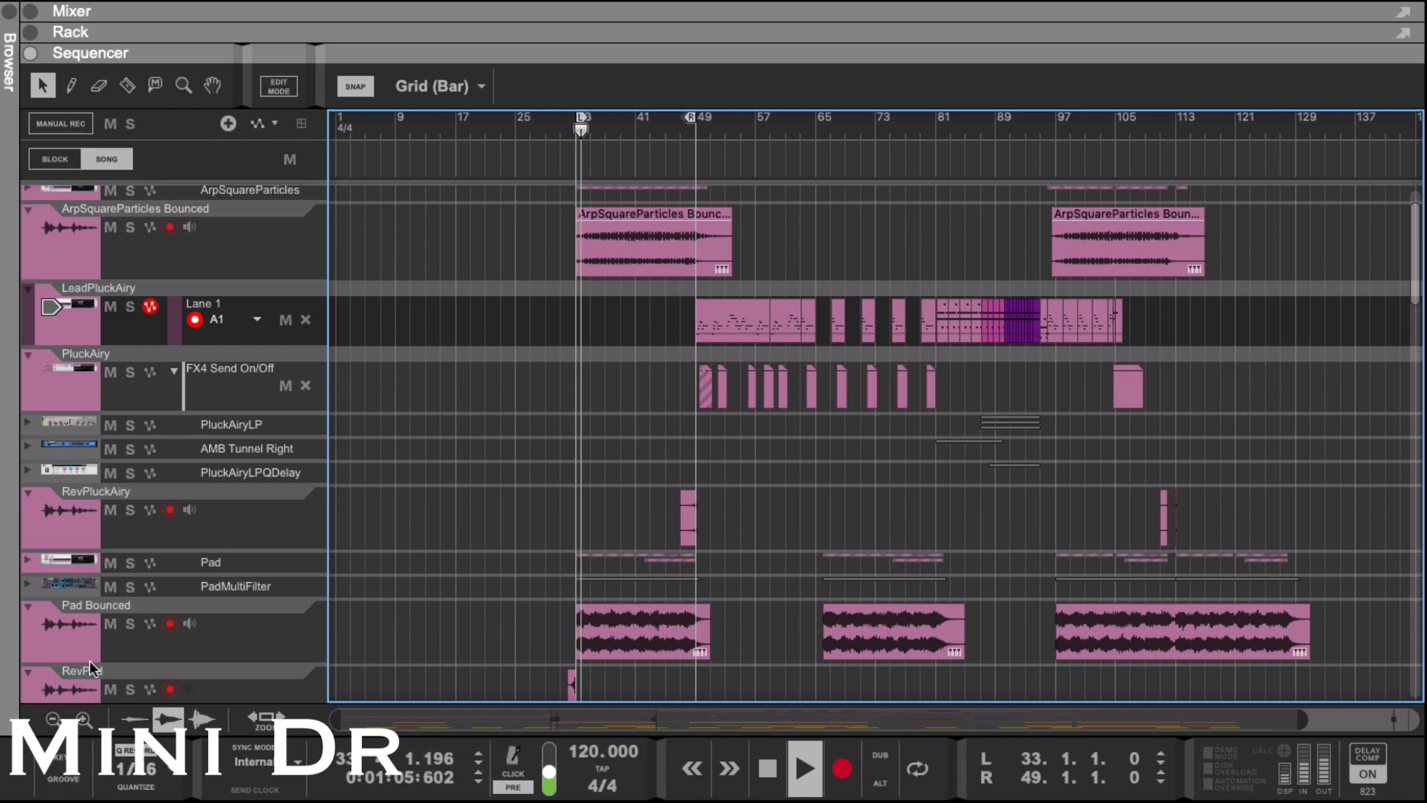
click(131, 625)
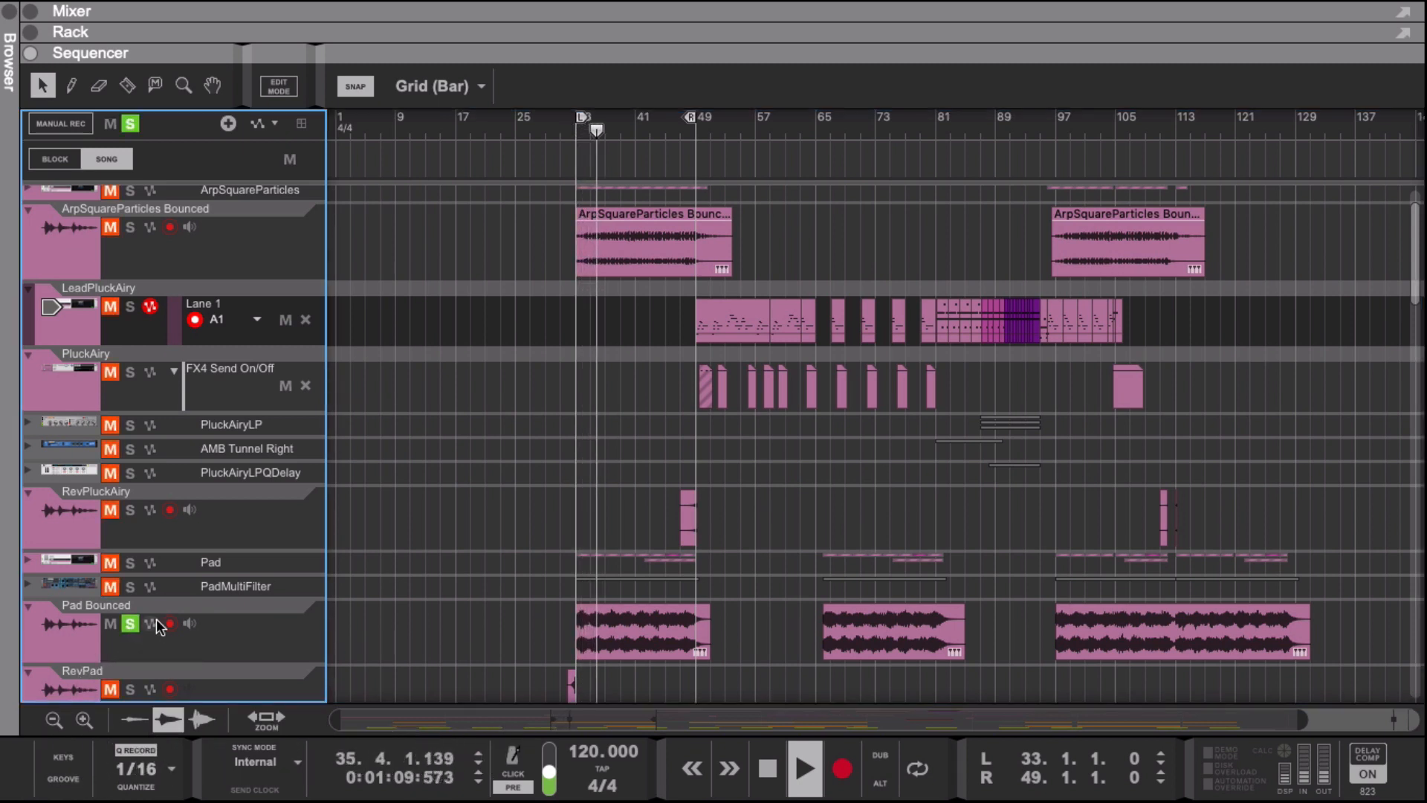
click(131, 227)
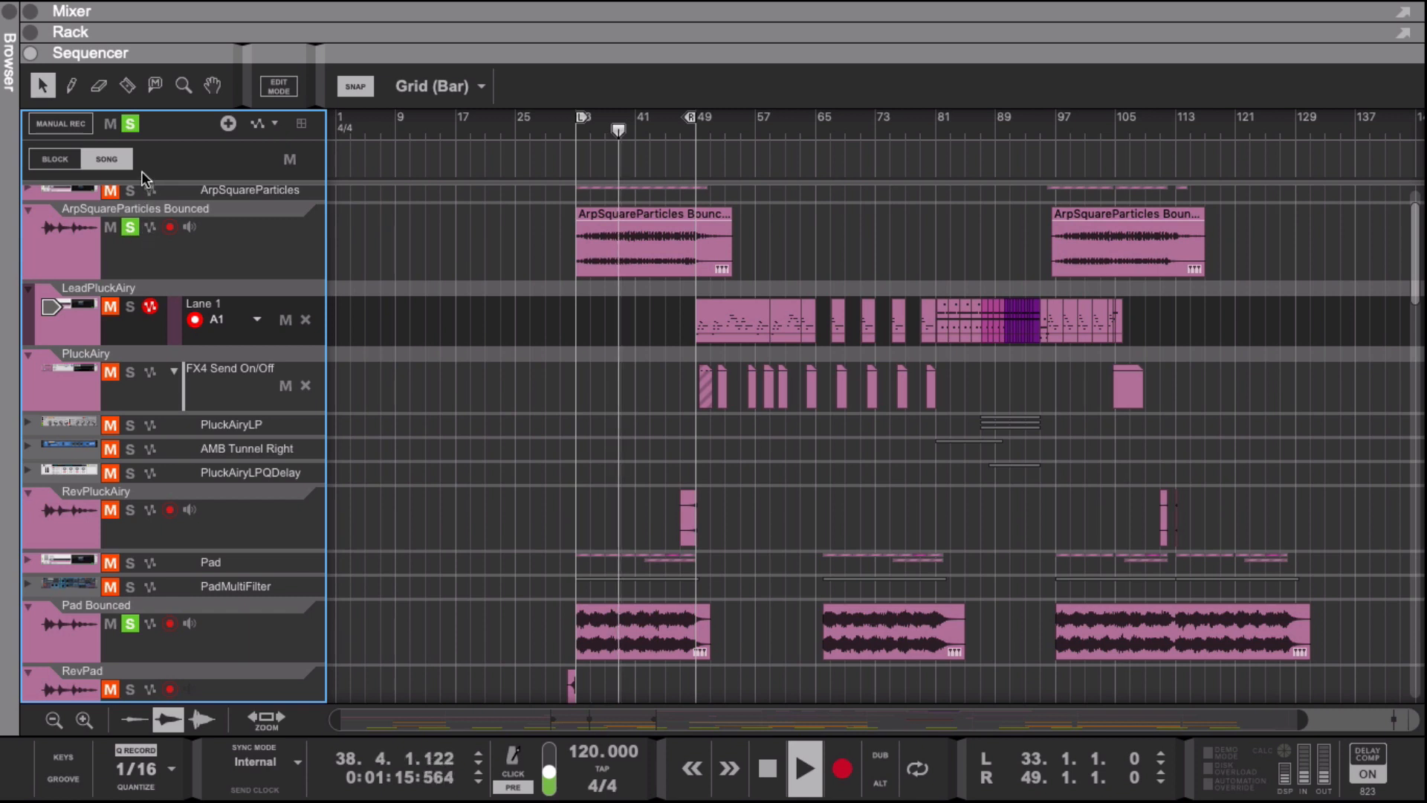
click(132, 125)
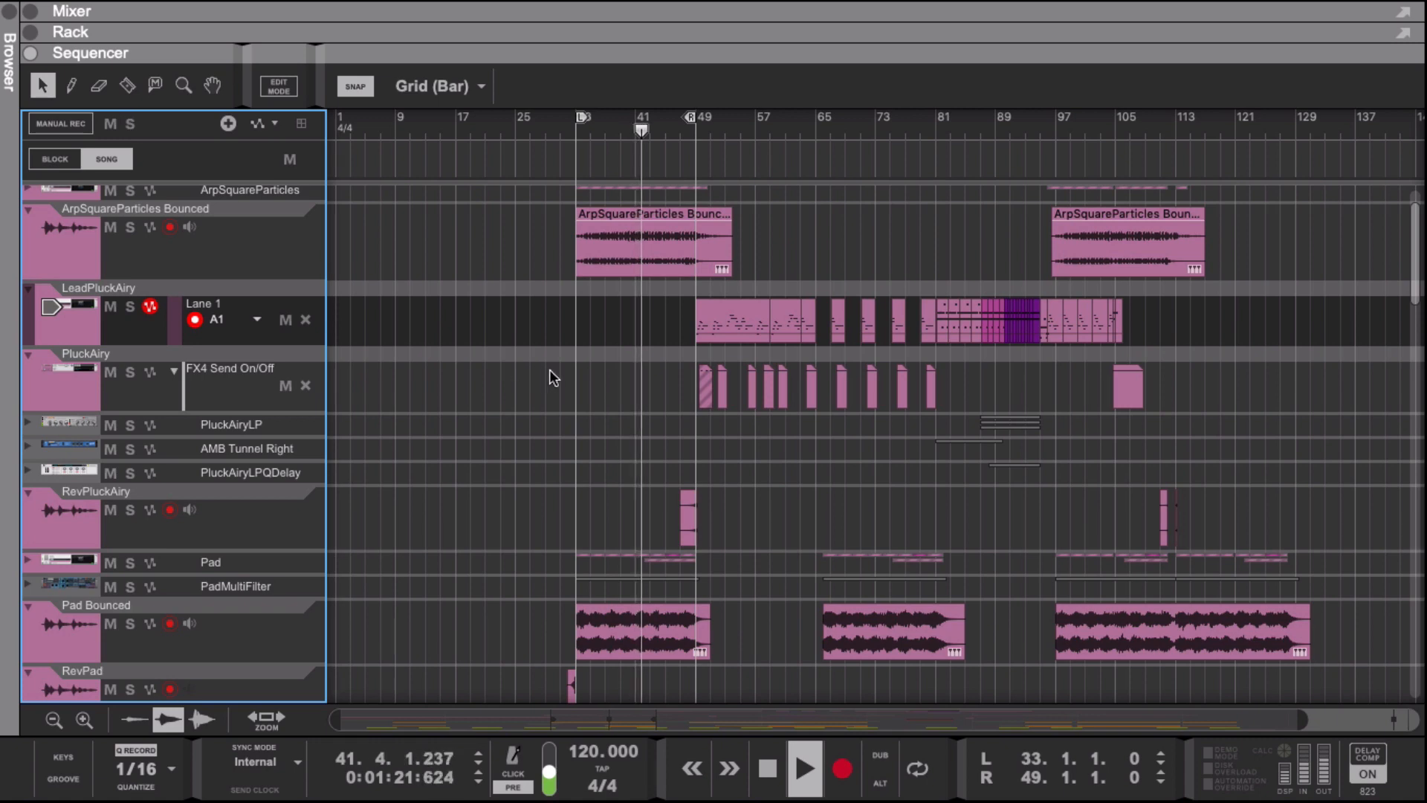
- Examine the kick, bass, percussion, crash, riser and faller clips used in the mini drop between bars 33 and 49
scroll(554, 367, down, 10)
scroll(557, 364, down, 15)
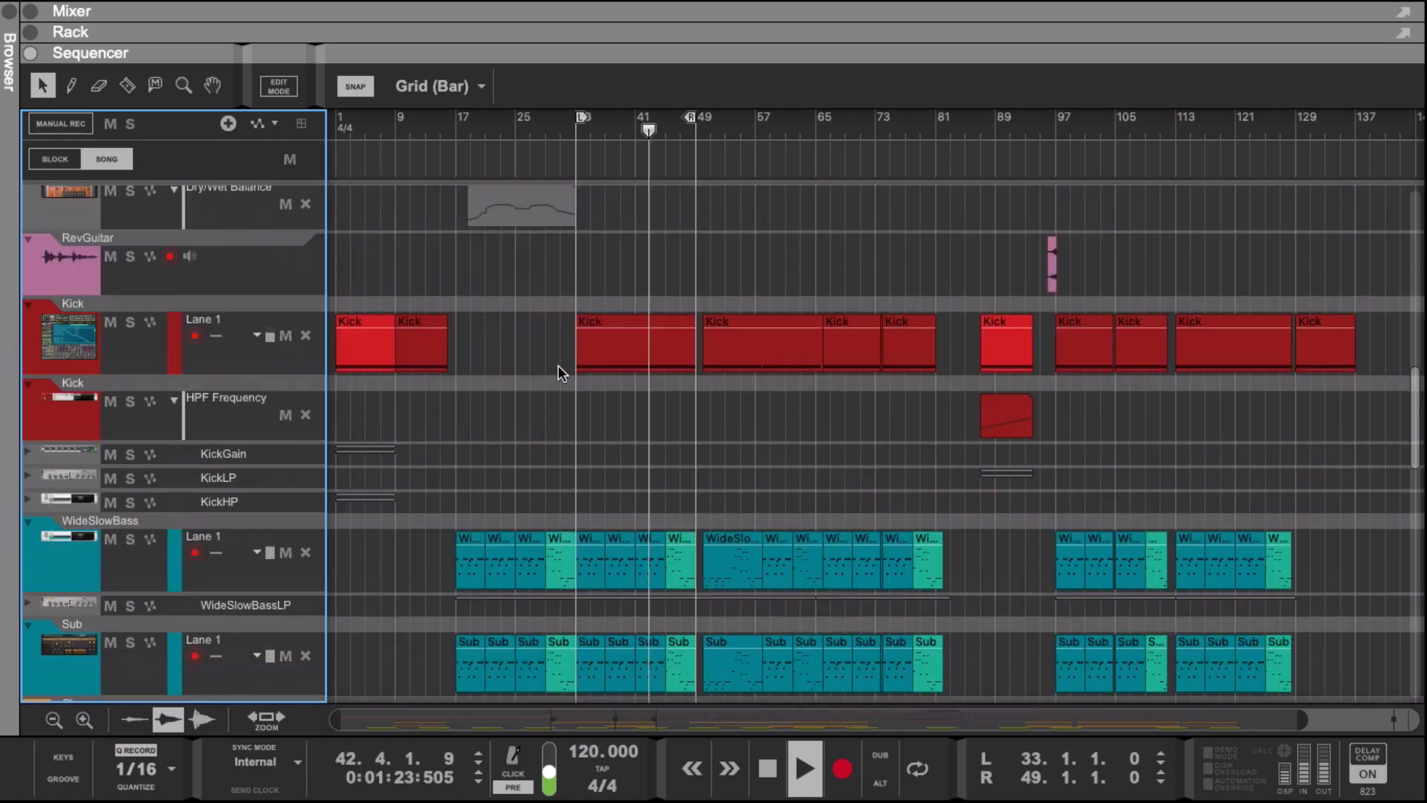
scroll(558, 364, down, 10)
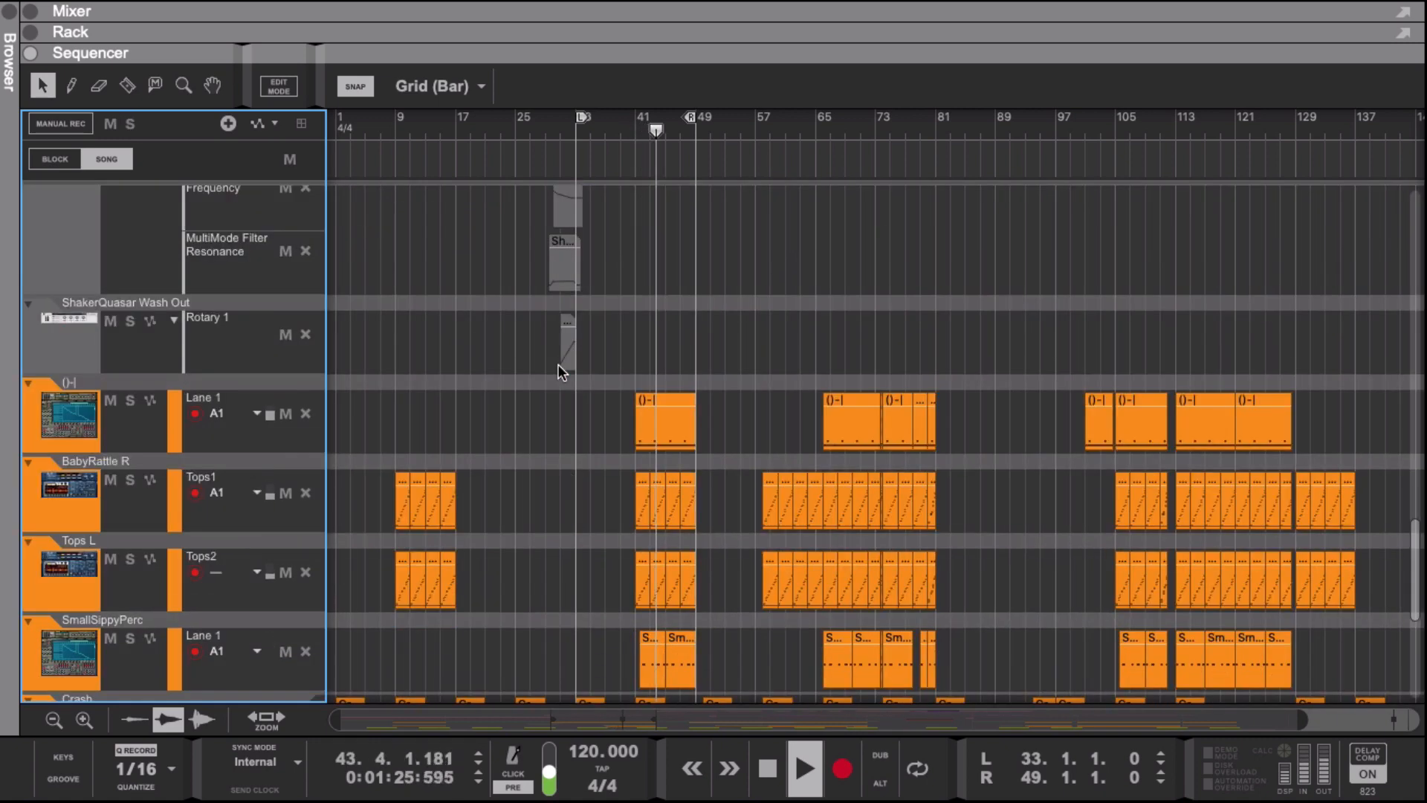
scroll(559, 365, up, 2)
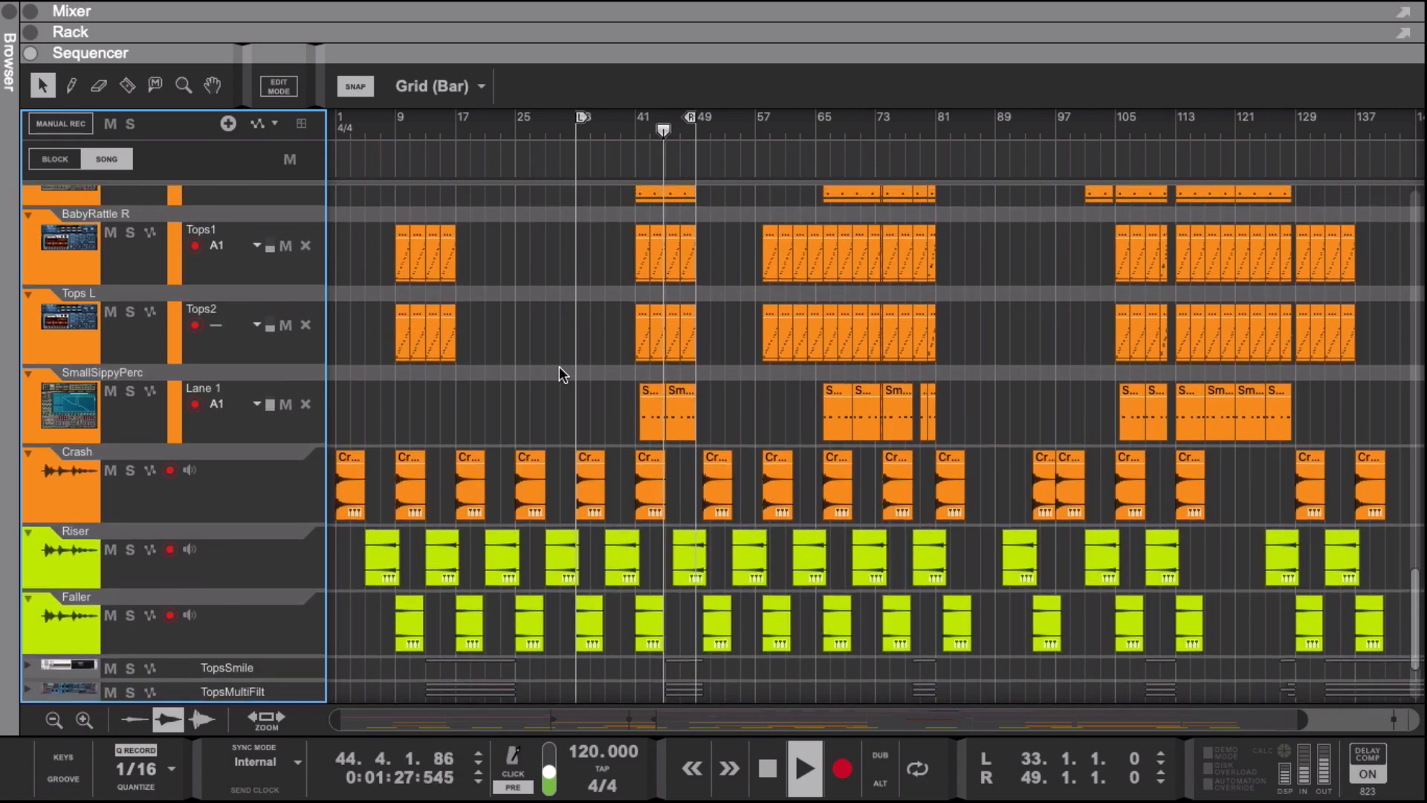
scroll(564, 367, up, 3)
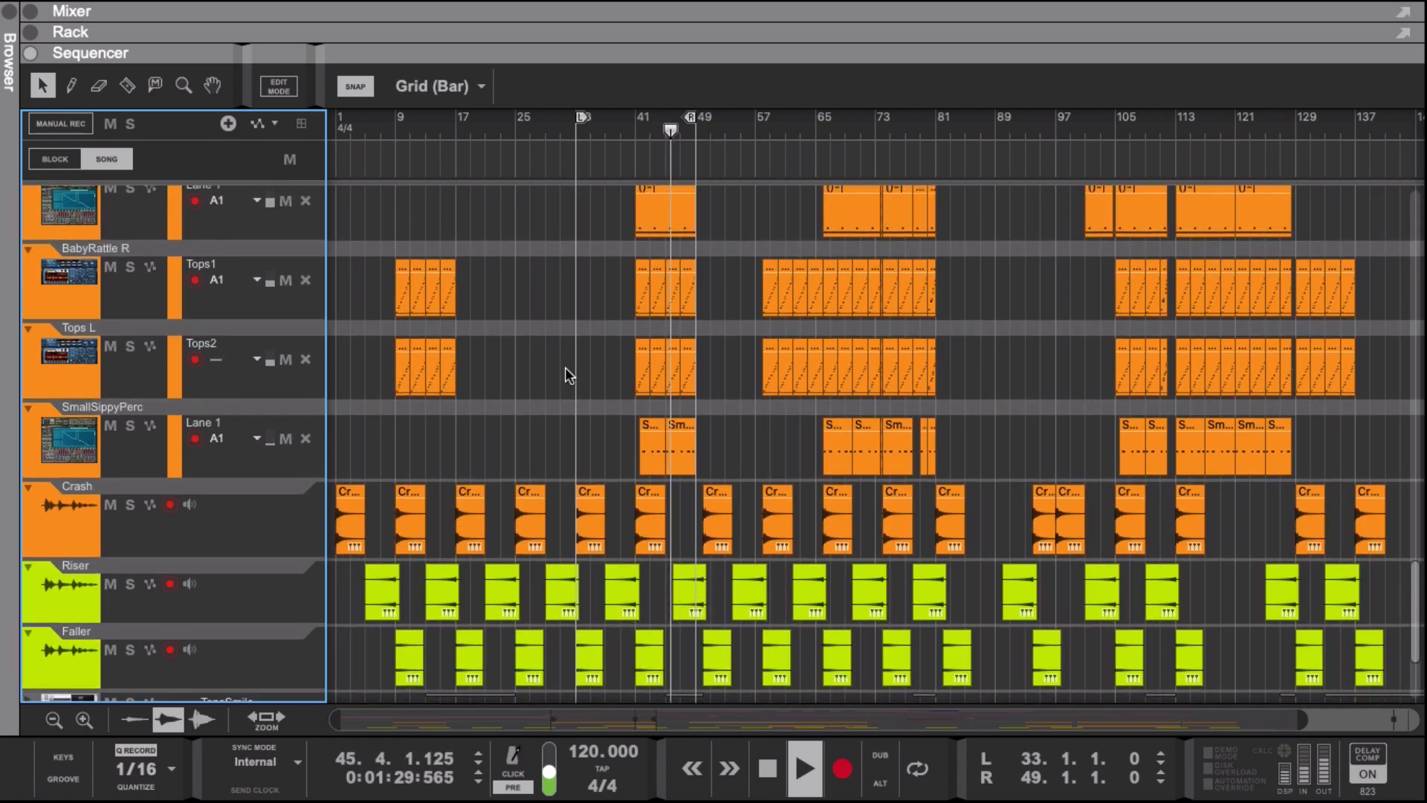
scroll(565, 368, up, 20)
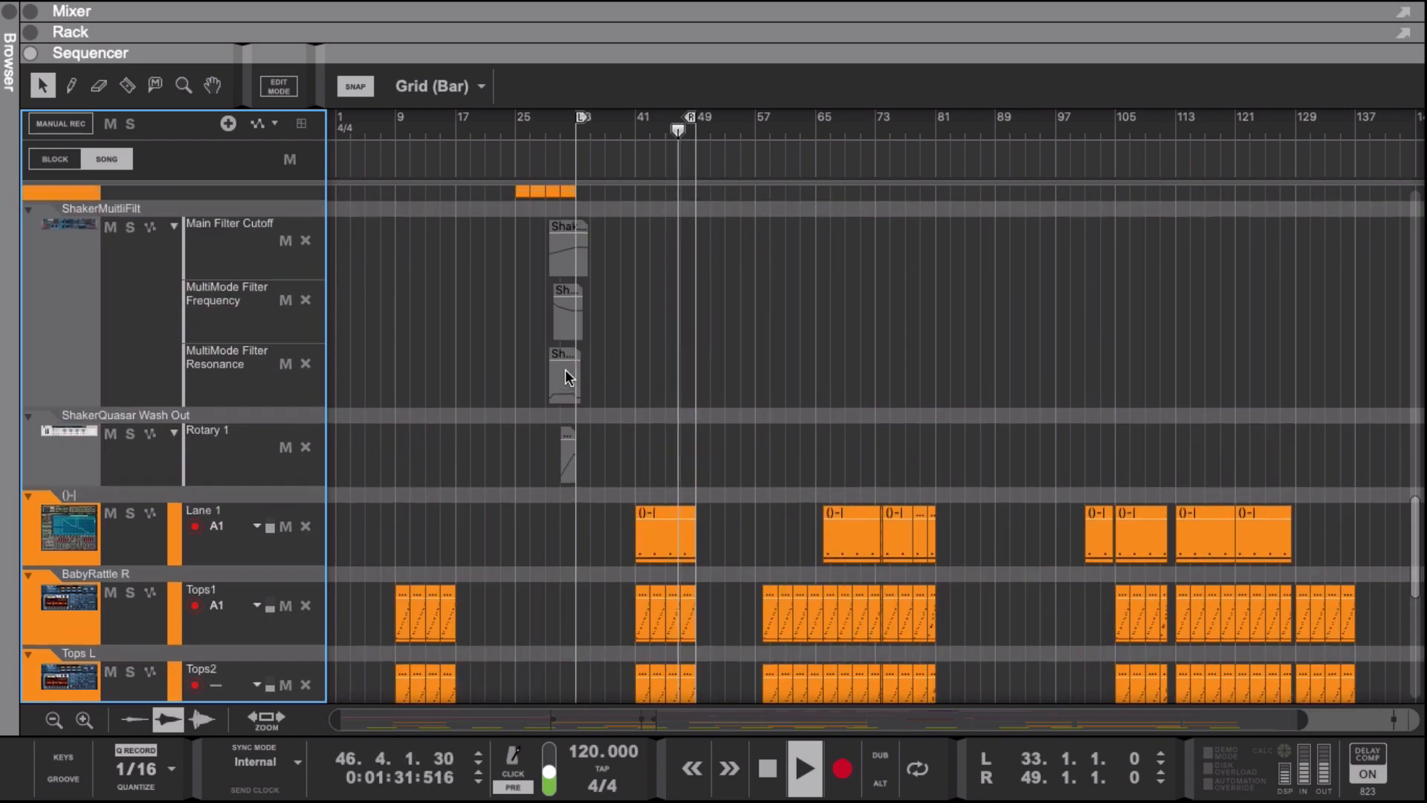
scroll(565, 368, up, 20)
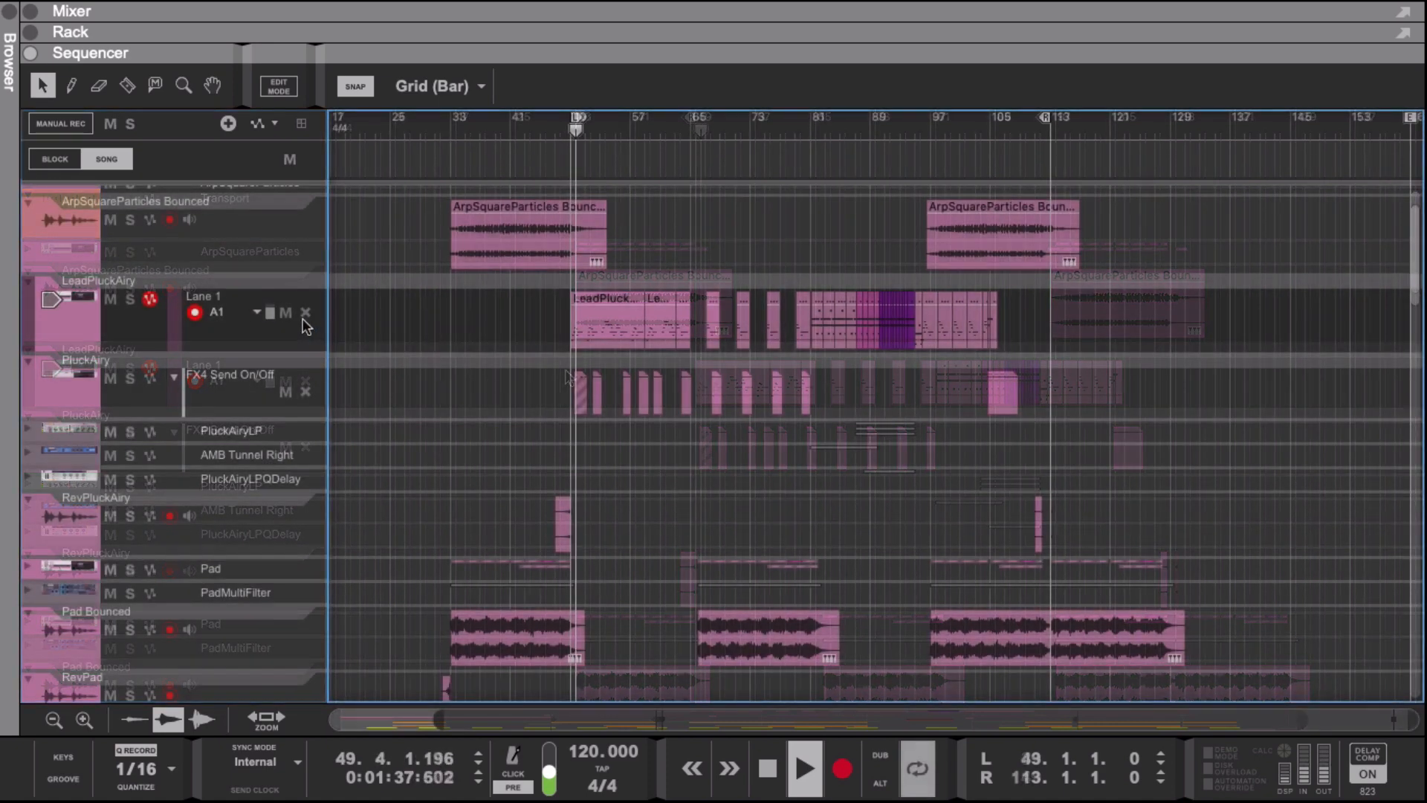
- Solo the LeadPluckAiry track, view the notes of its clip at bar 49, and unsolo the track
click(128, 299)
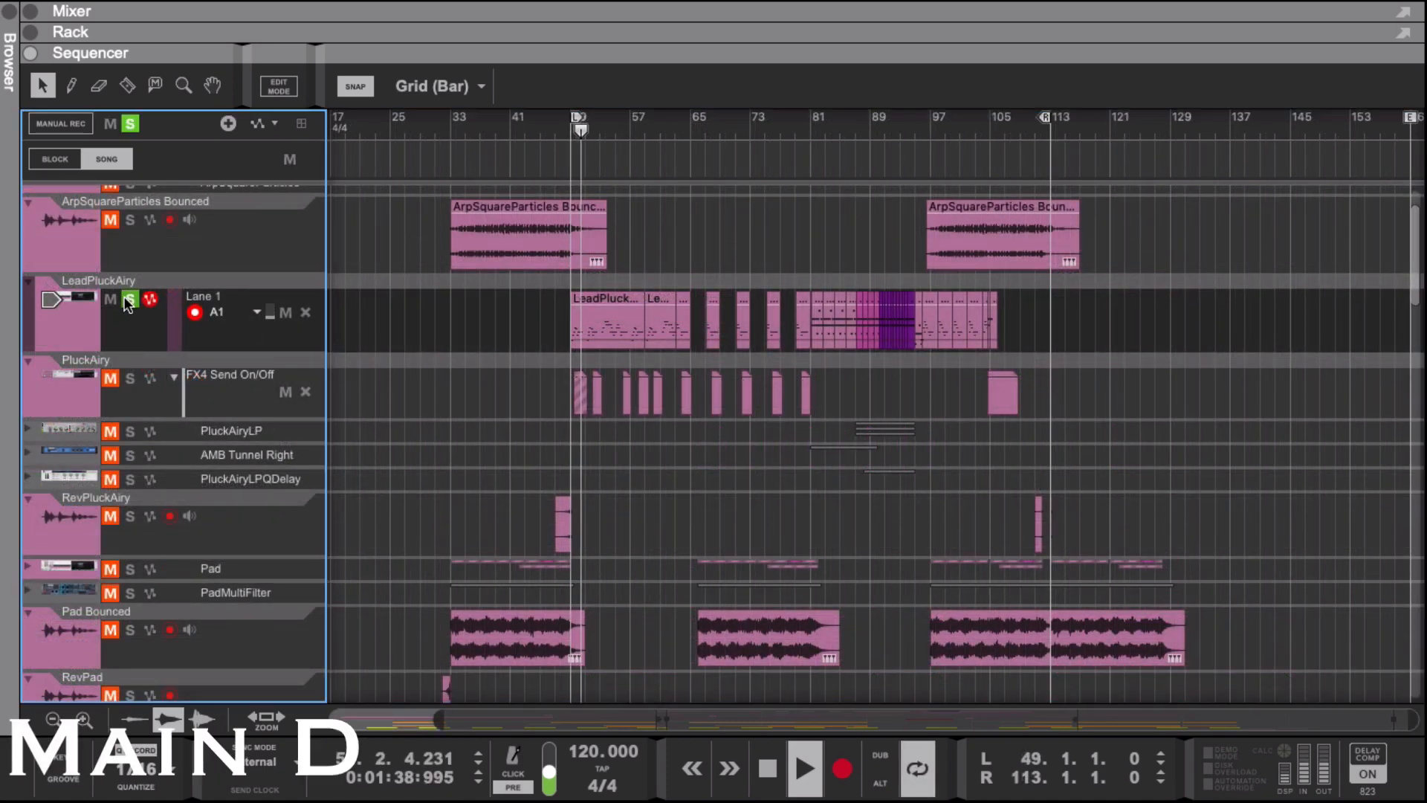
double_click(605, 338)
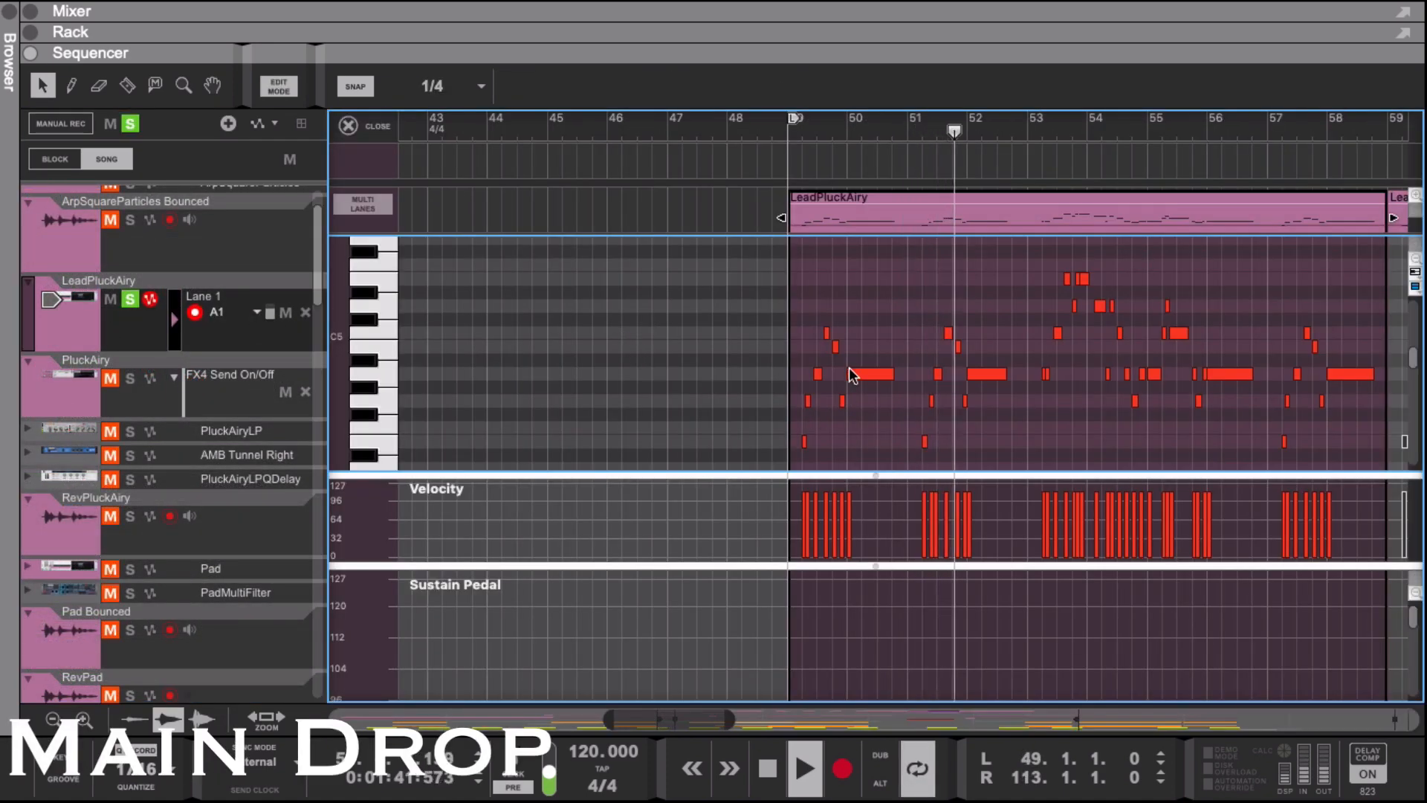
click(128, 301)
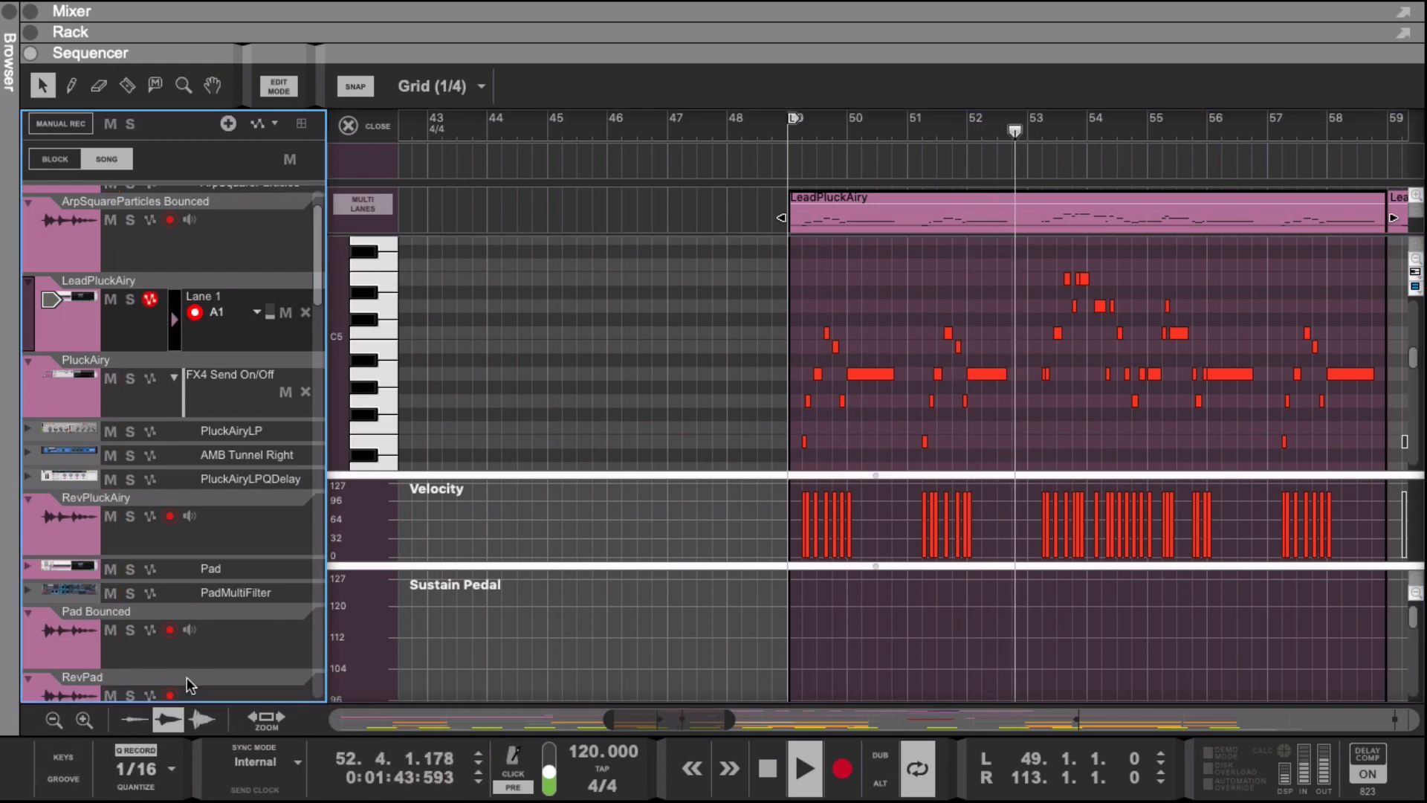
- Check the groove settings in the ReGroove Mixer, hide it again, and leave the LeadPluckAiry note editor
click(63, 778)
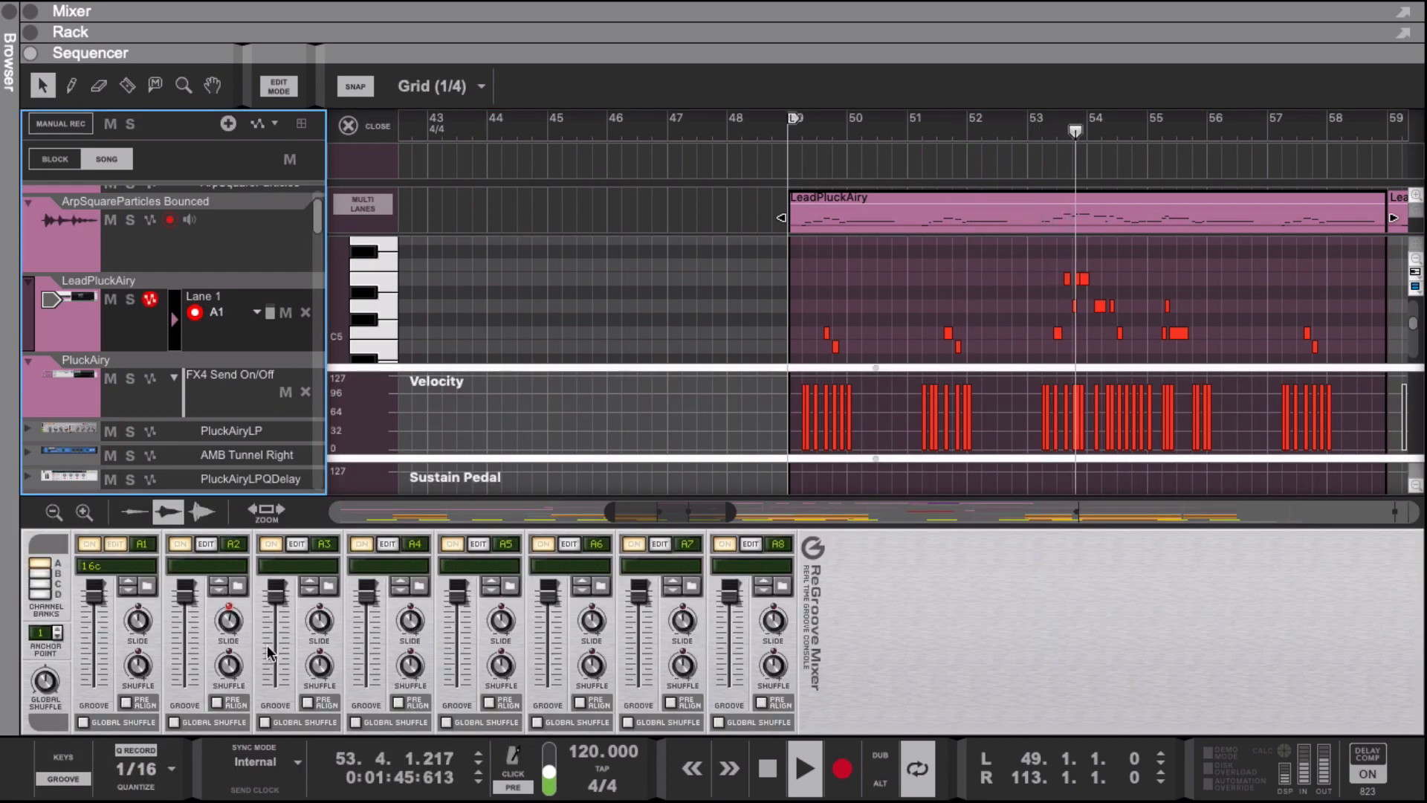
click(64, 778)
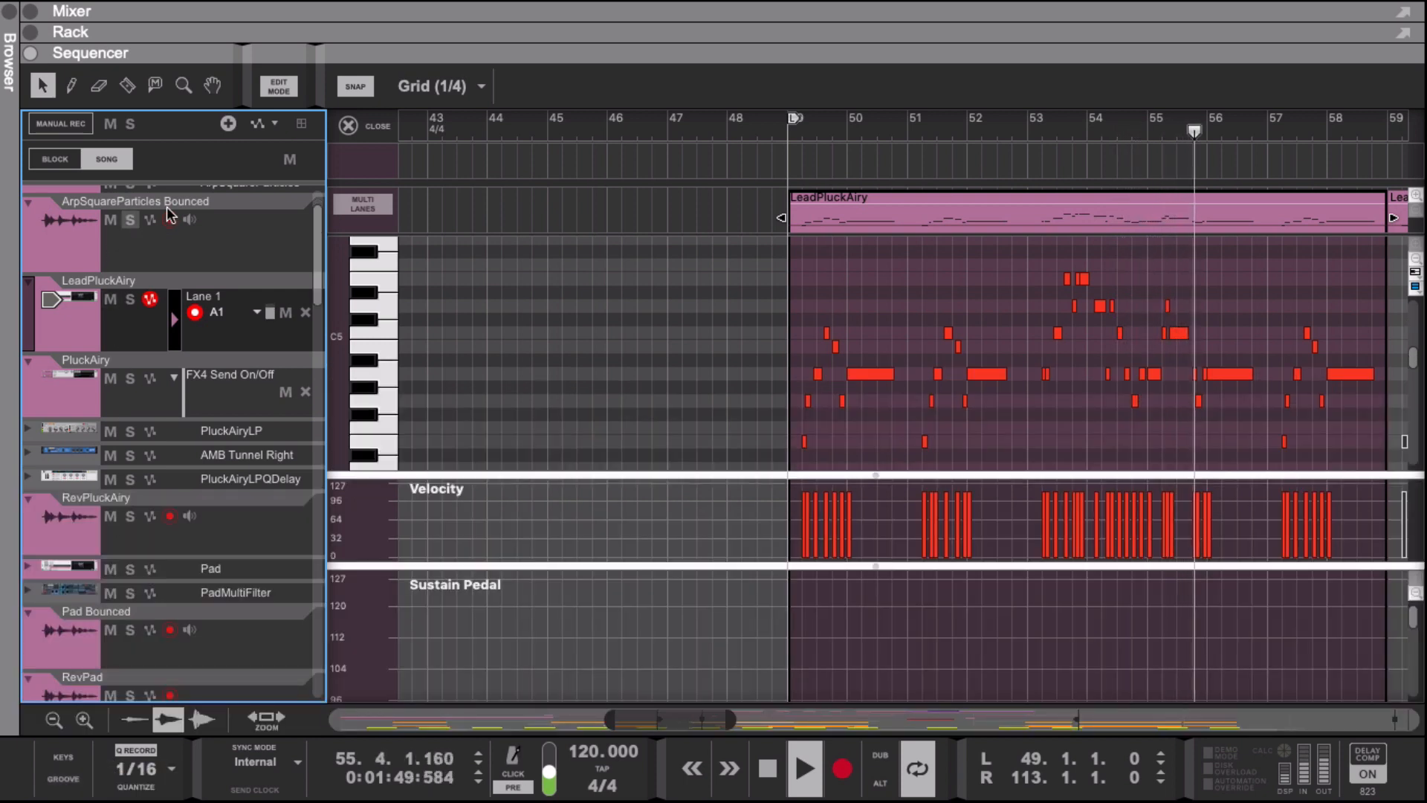
click(349, 126)
- Solo the Piano BigDrama track and show the notes of its first clip, starting at bar 58
scroll(582, 523, down, 6)
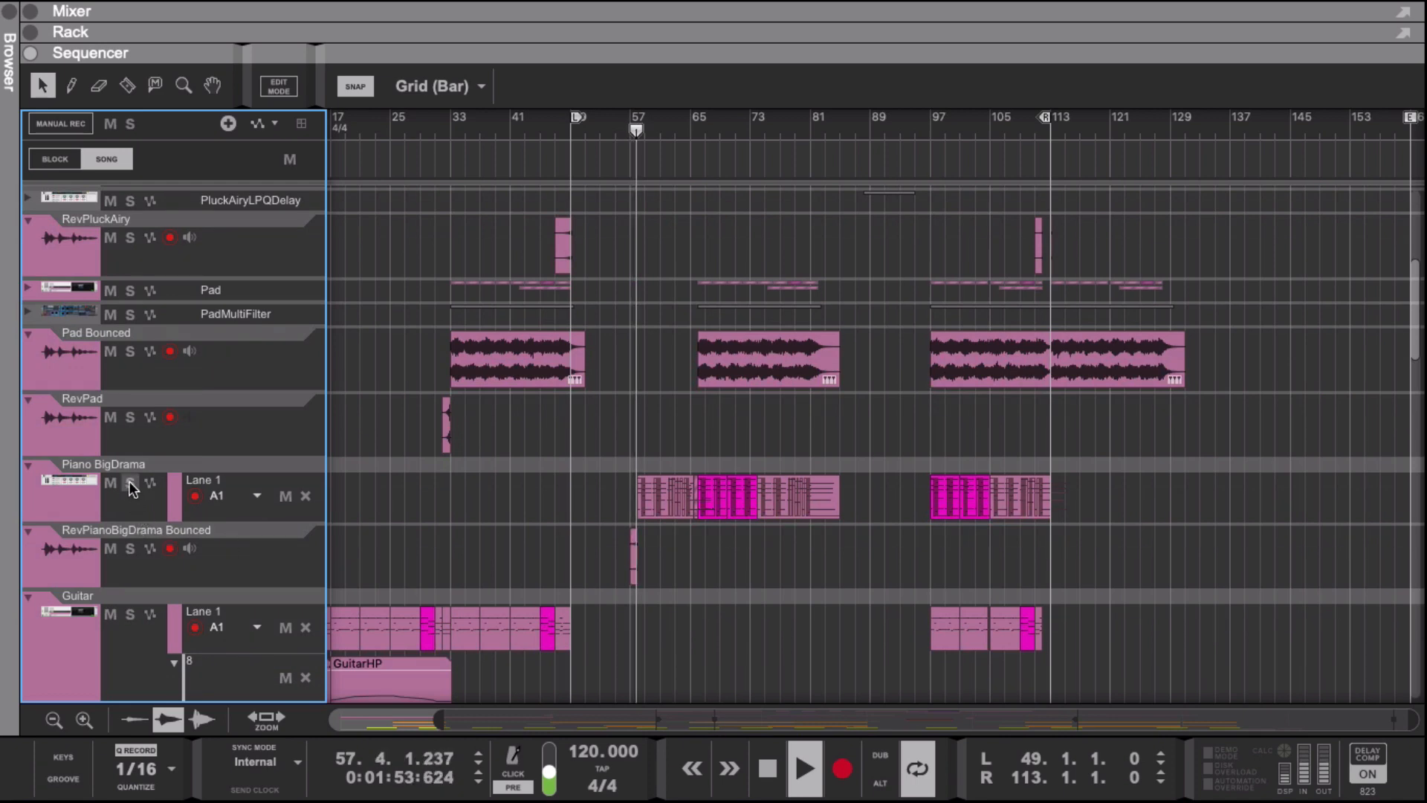
click(129, 486)
double_click(675, 505)
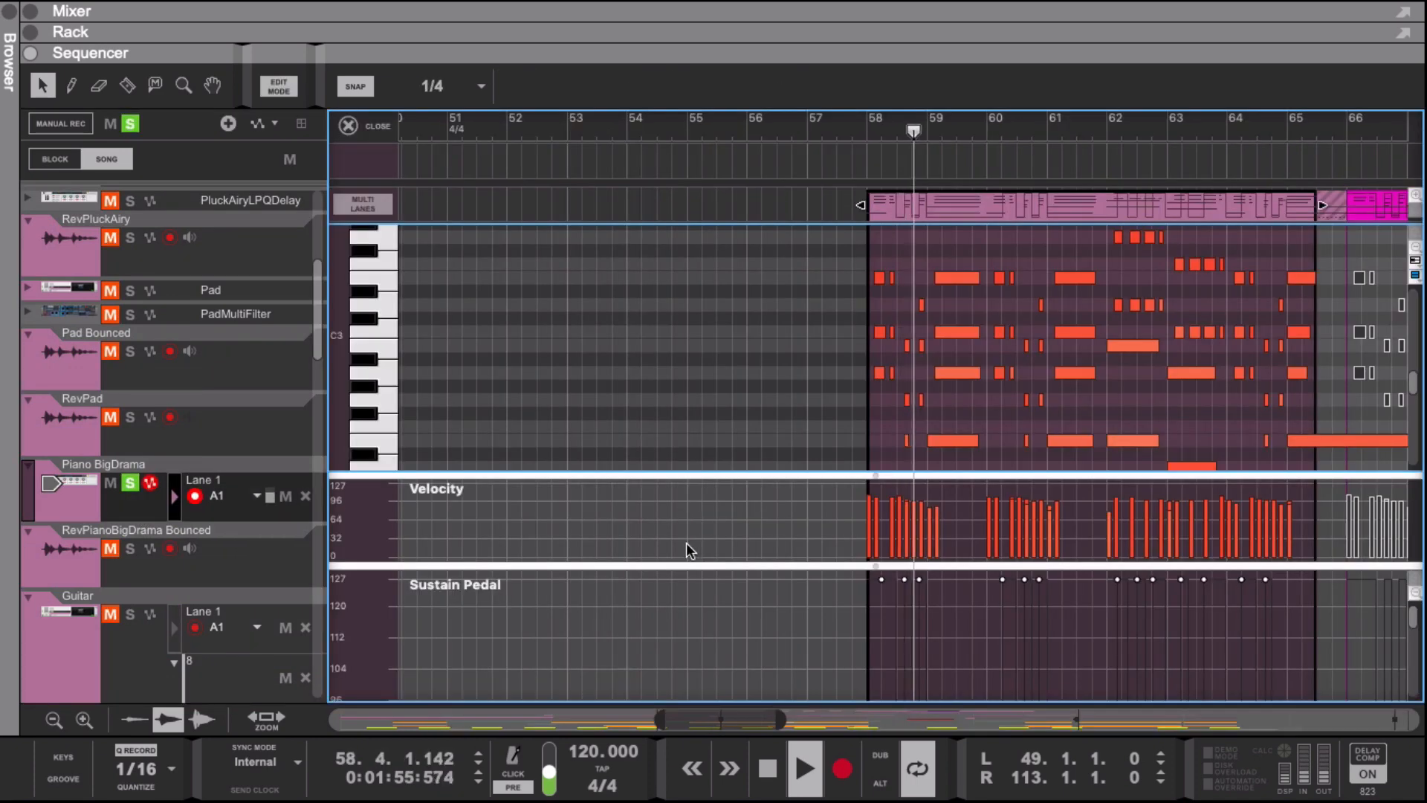
- Enlarge the note area to examine the full piano chords, then return to the arrangement and unsolo Piano BigDrama
drag(893, 471, 891, 690)
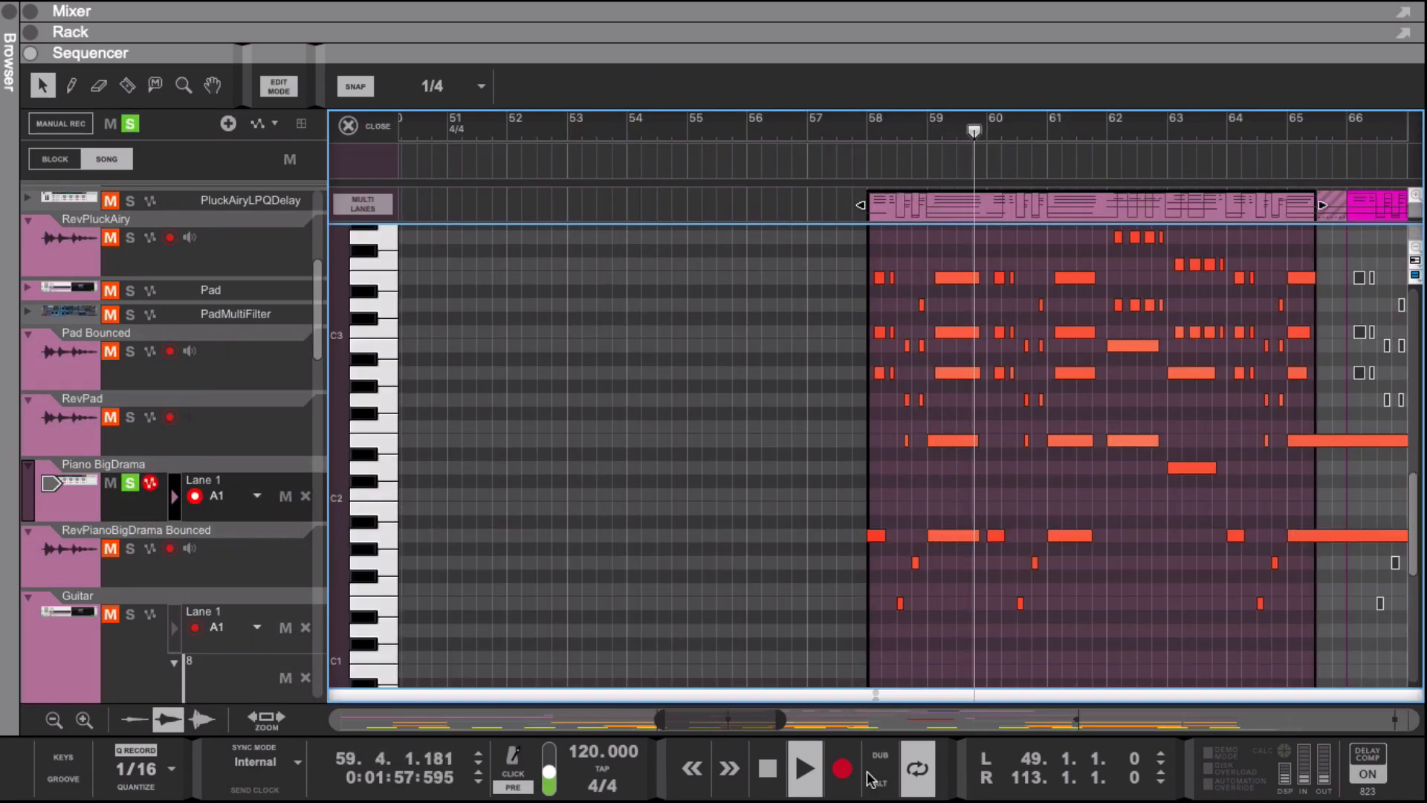
scroll(877, 375, down, 1)
scroll(884, 376, up, 2)
scroll(889, 376, right, 3)
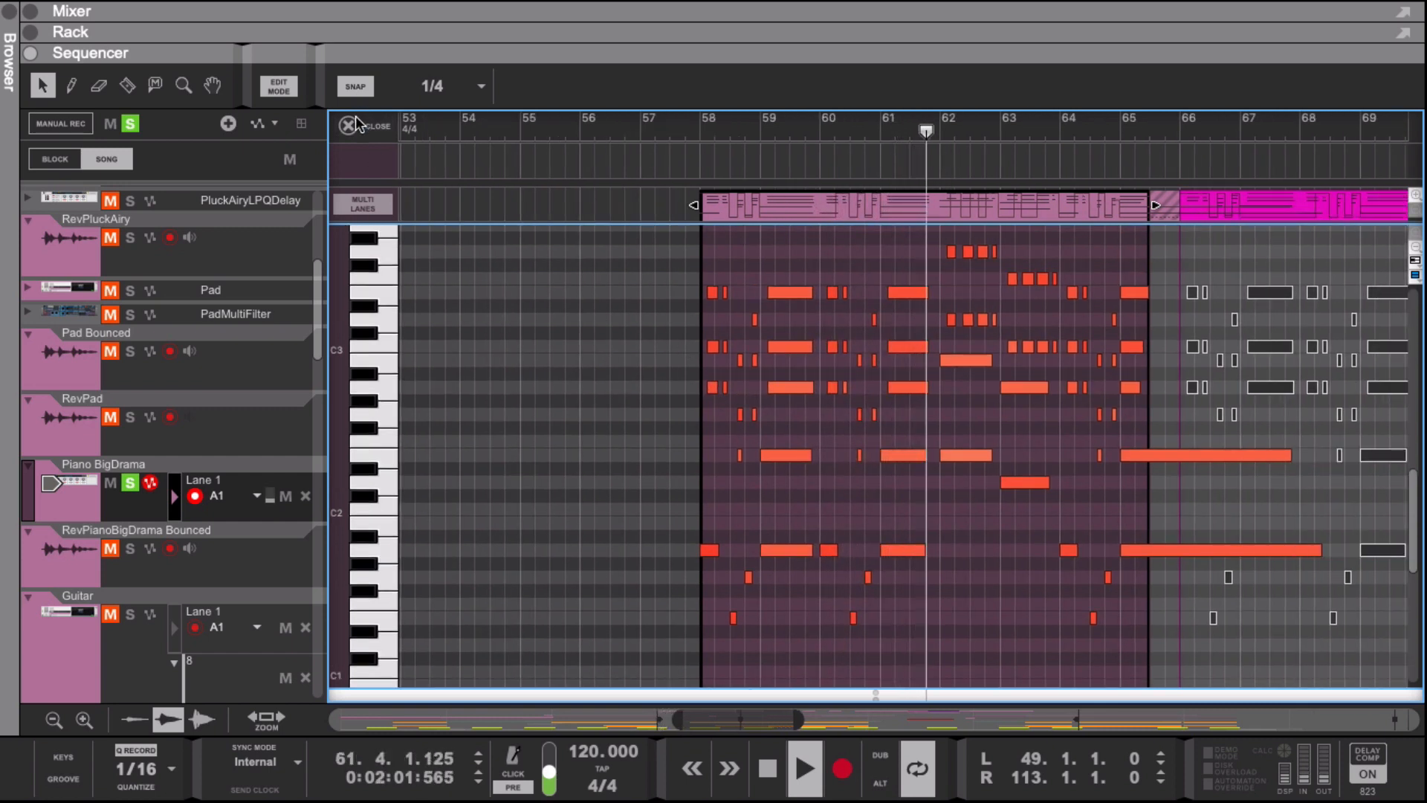
key(ctrl+e)
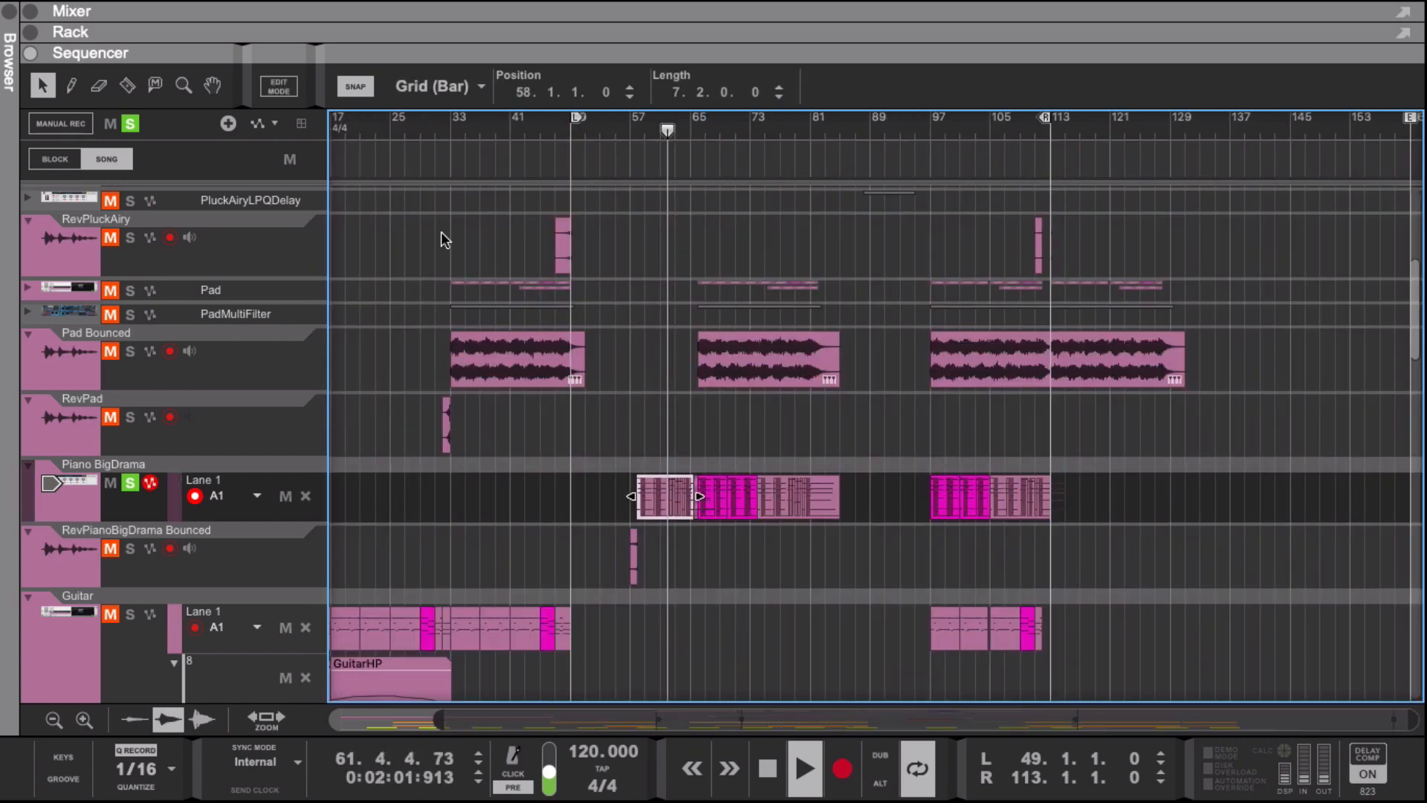
click(130, 484)
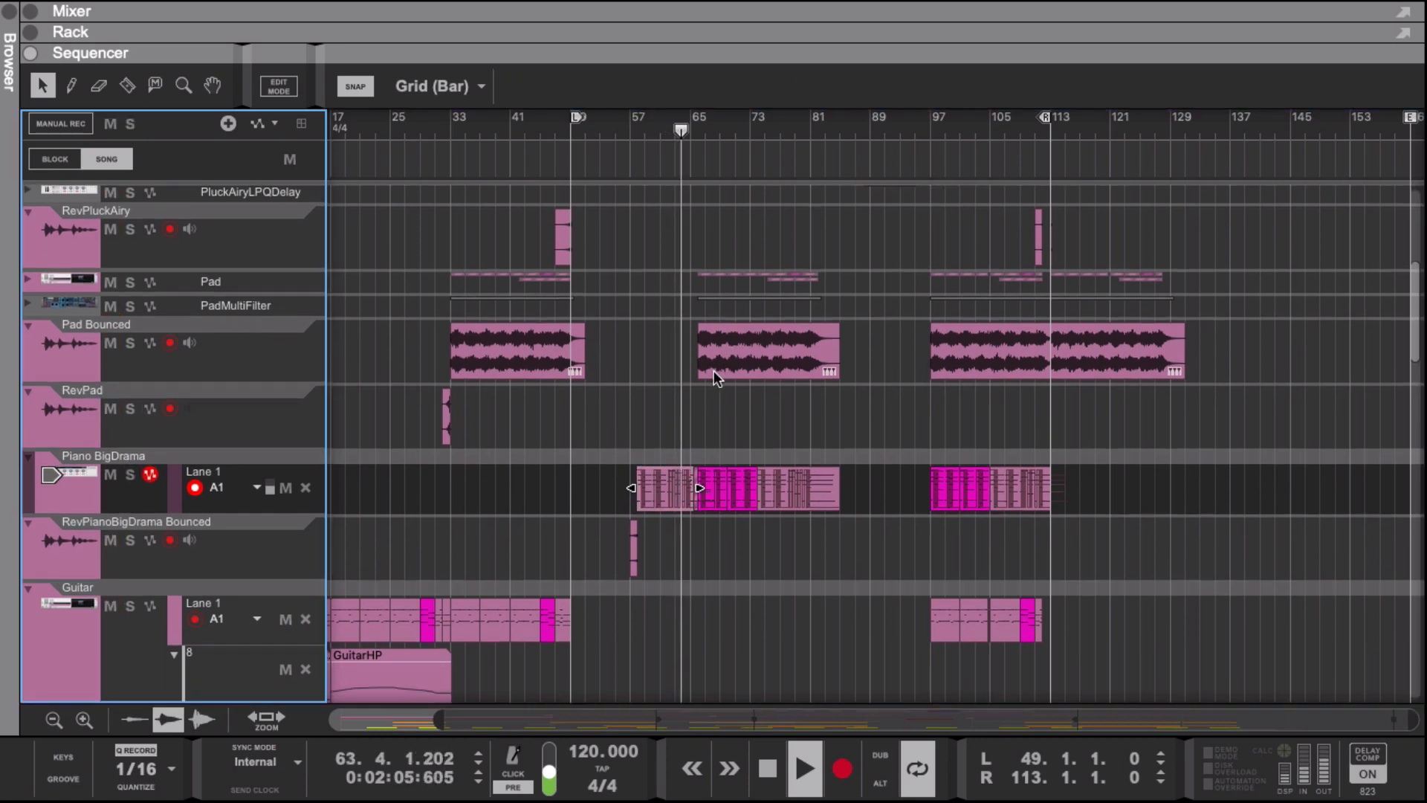
- Solo the SmallSippyPerc percussion track during playback of the main drop
scroll(713, 370, down, 10)
scroll(712, 370, down, 10)
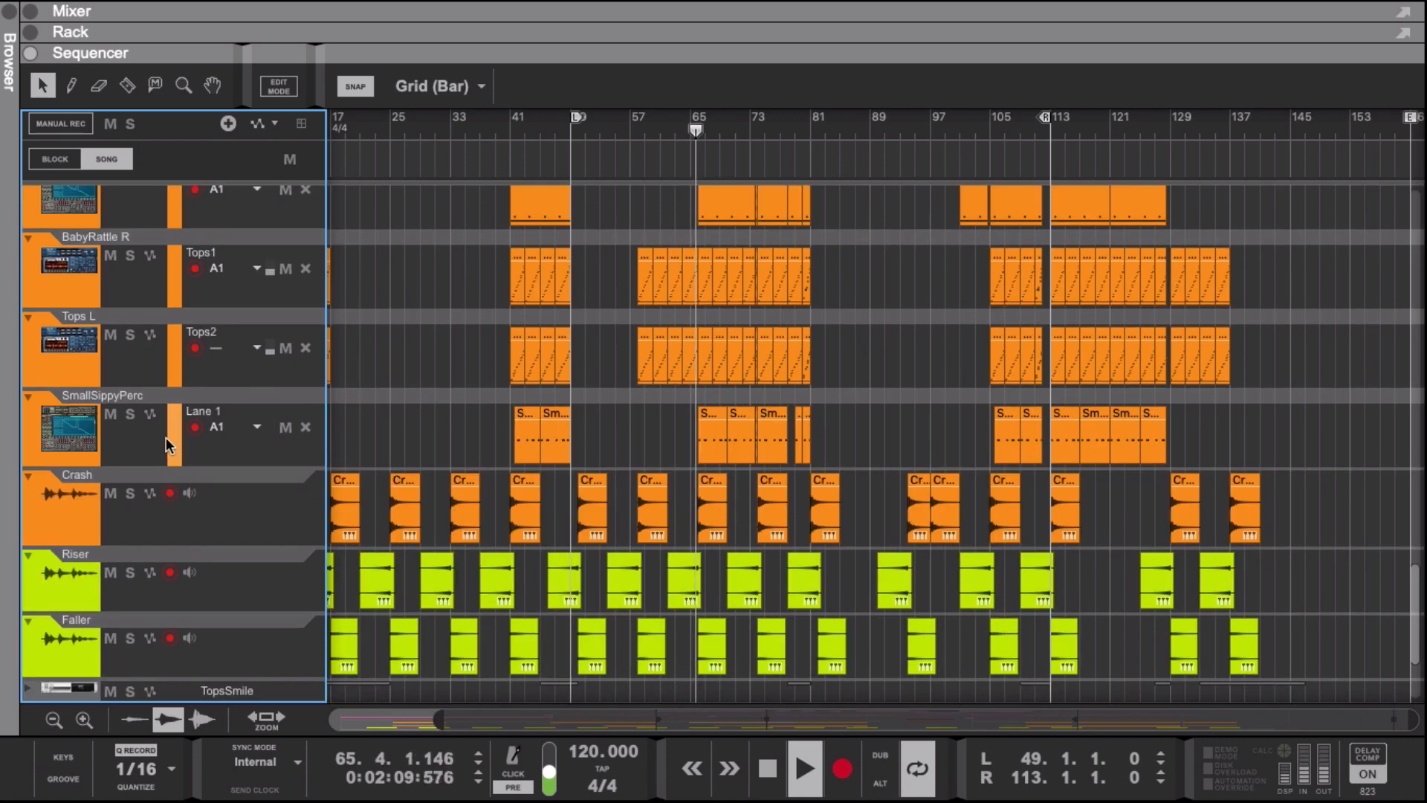
click(131, 417)
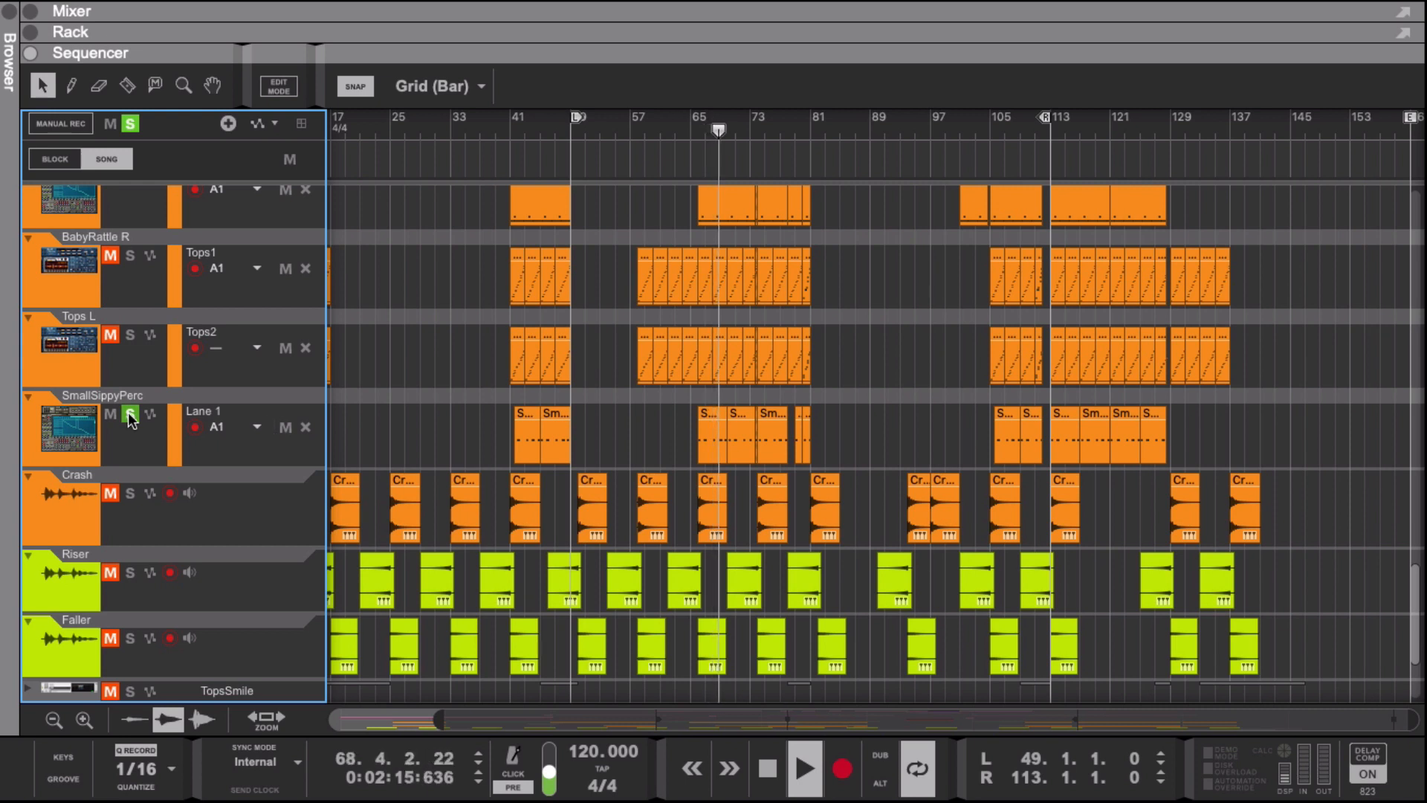
- Unsolo the SmallSippyPerc track while the main drop plays
click(131, 417)
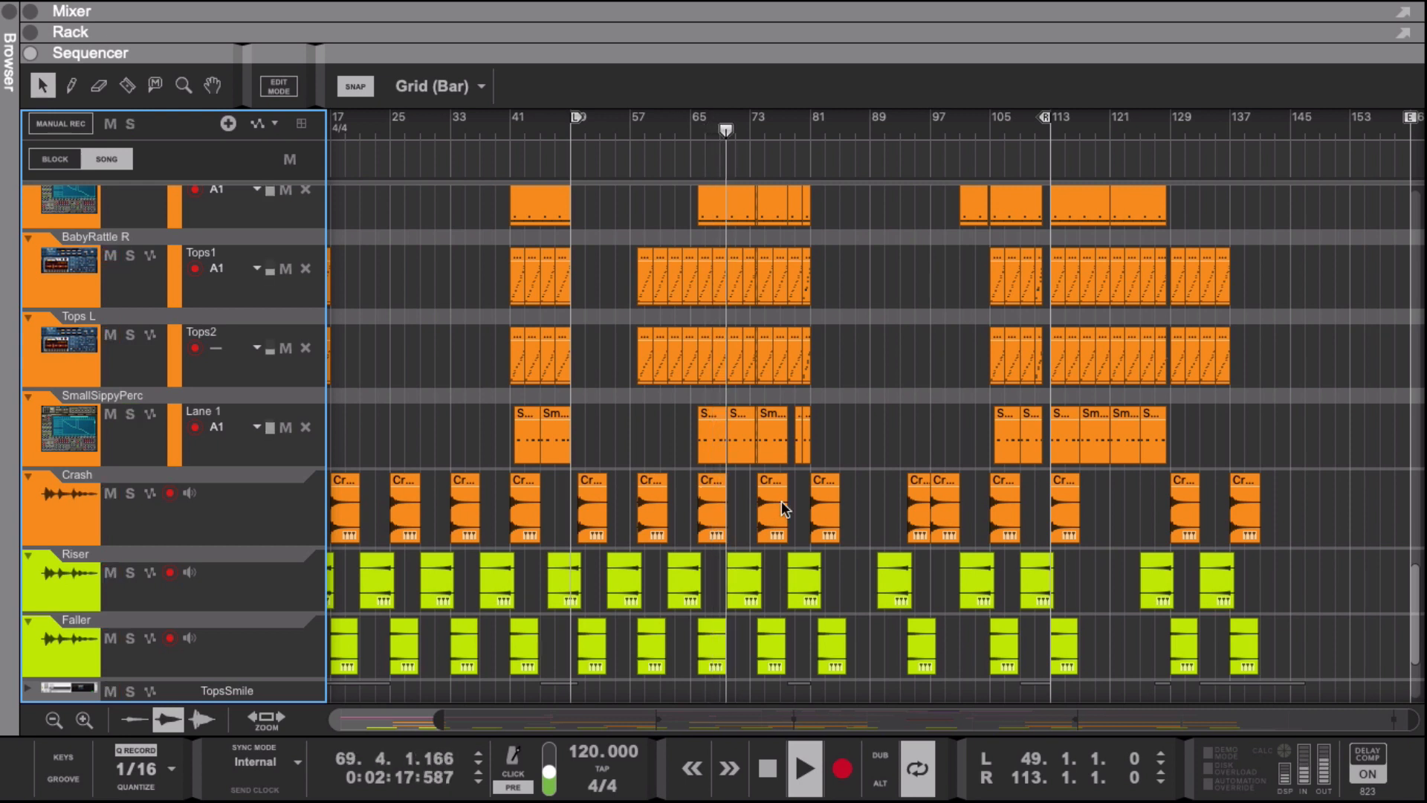
scroll(761, 488, up, 5)
scroll(760, 485, up, 10)
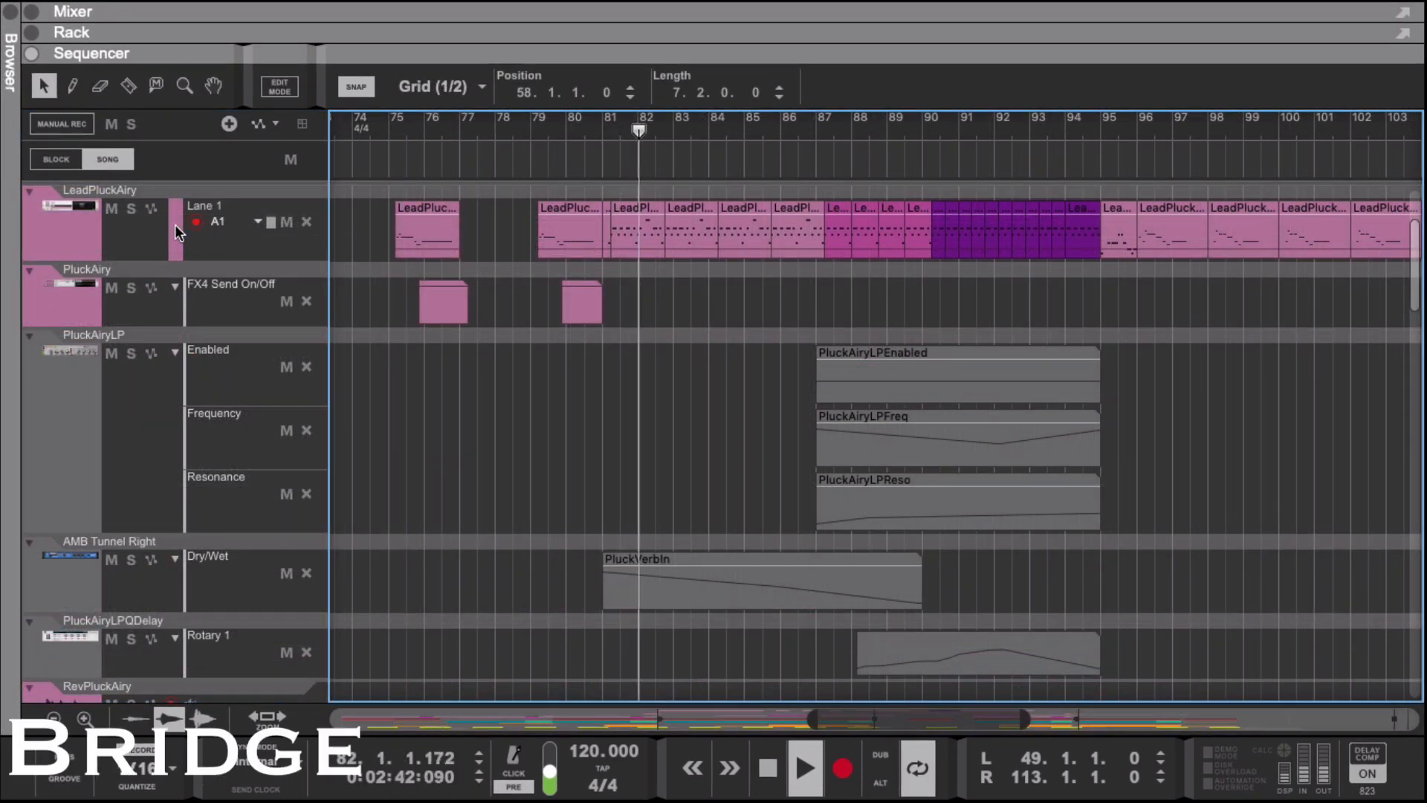
- Audition the LeadPluckAiry track on its own during the bridge, then unsolo it
click(130, 209)
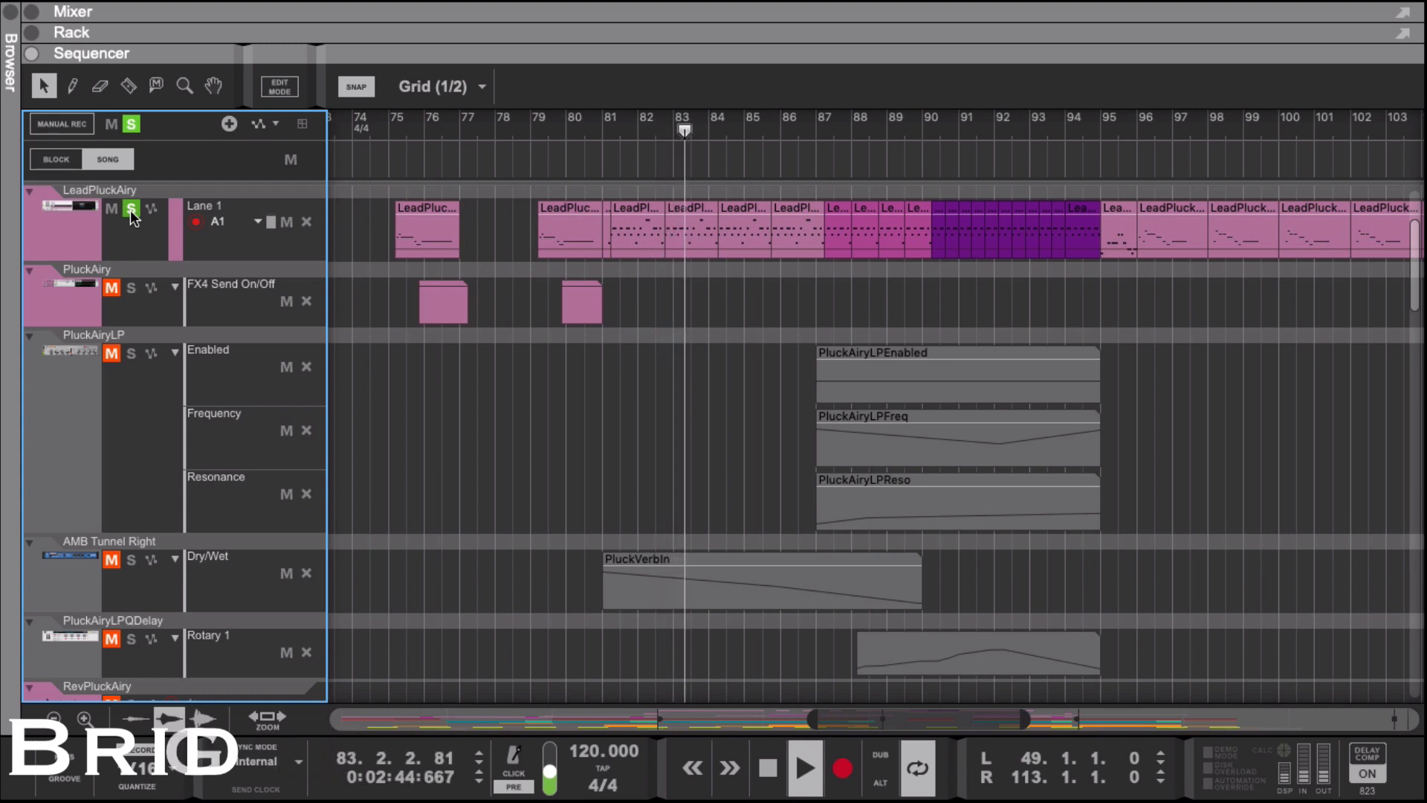
click(131, 209)
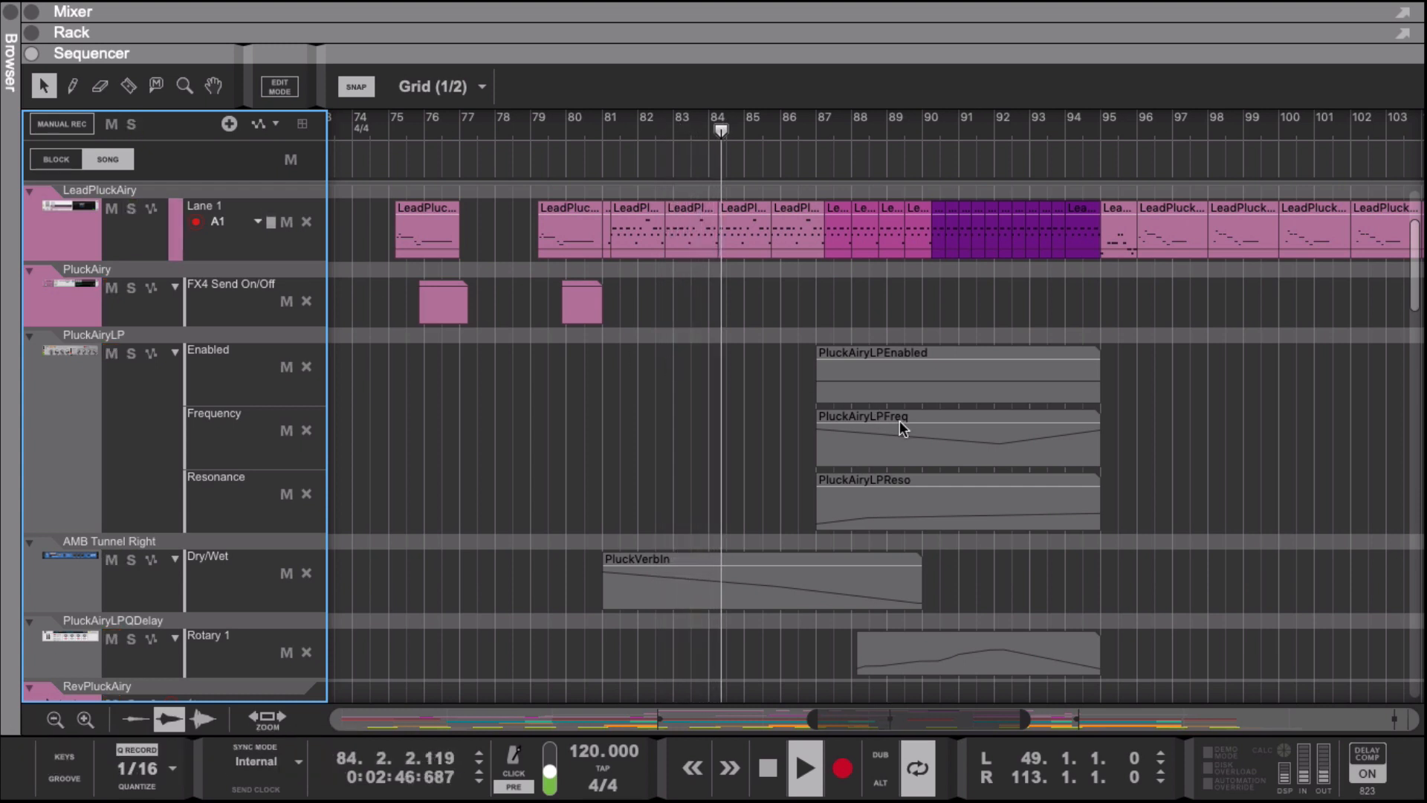
- Audition the Kick track on its own during its bridge clip starting at bar 87, then unsolo it
scroll(1003, 476, down, 5)
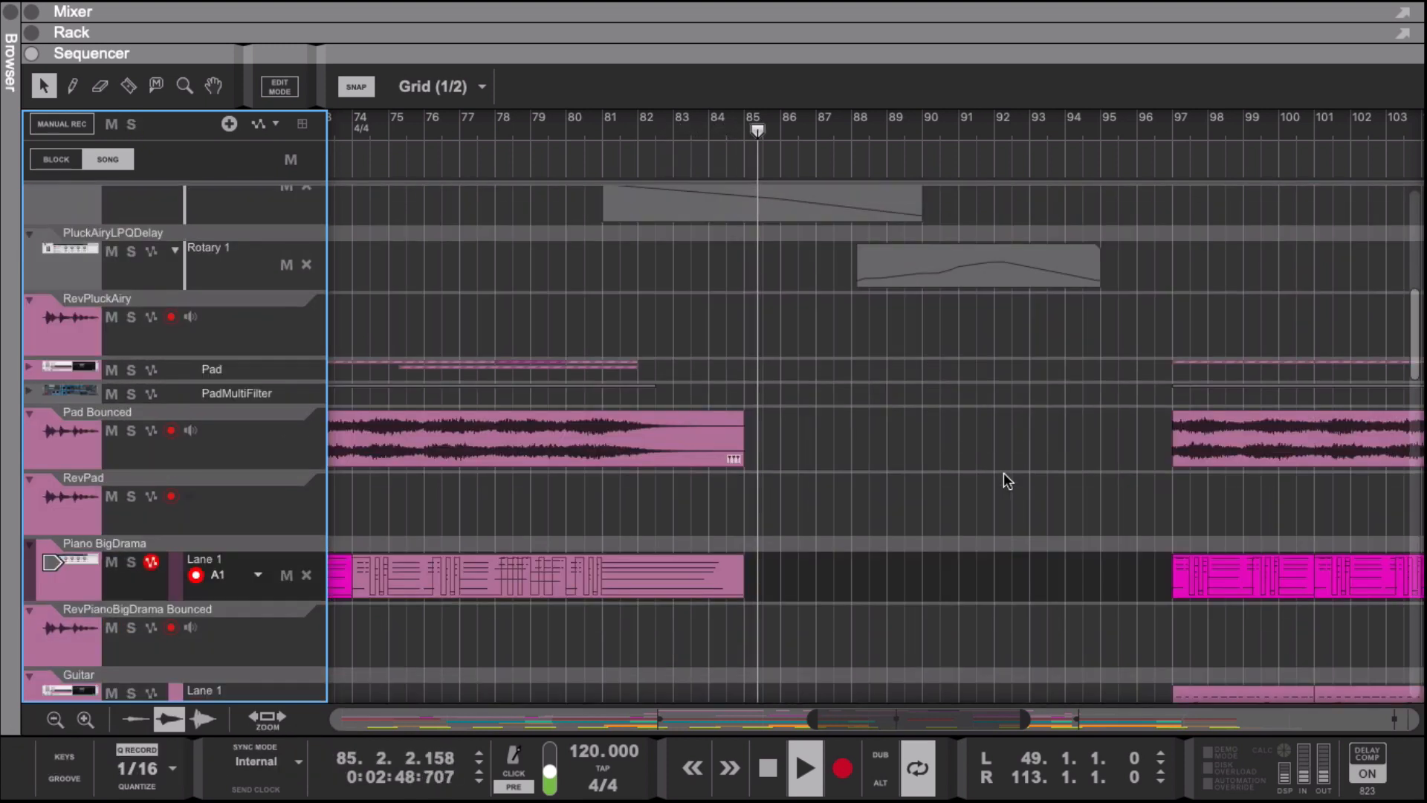
scroll(1003, 475, down, 7)
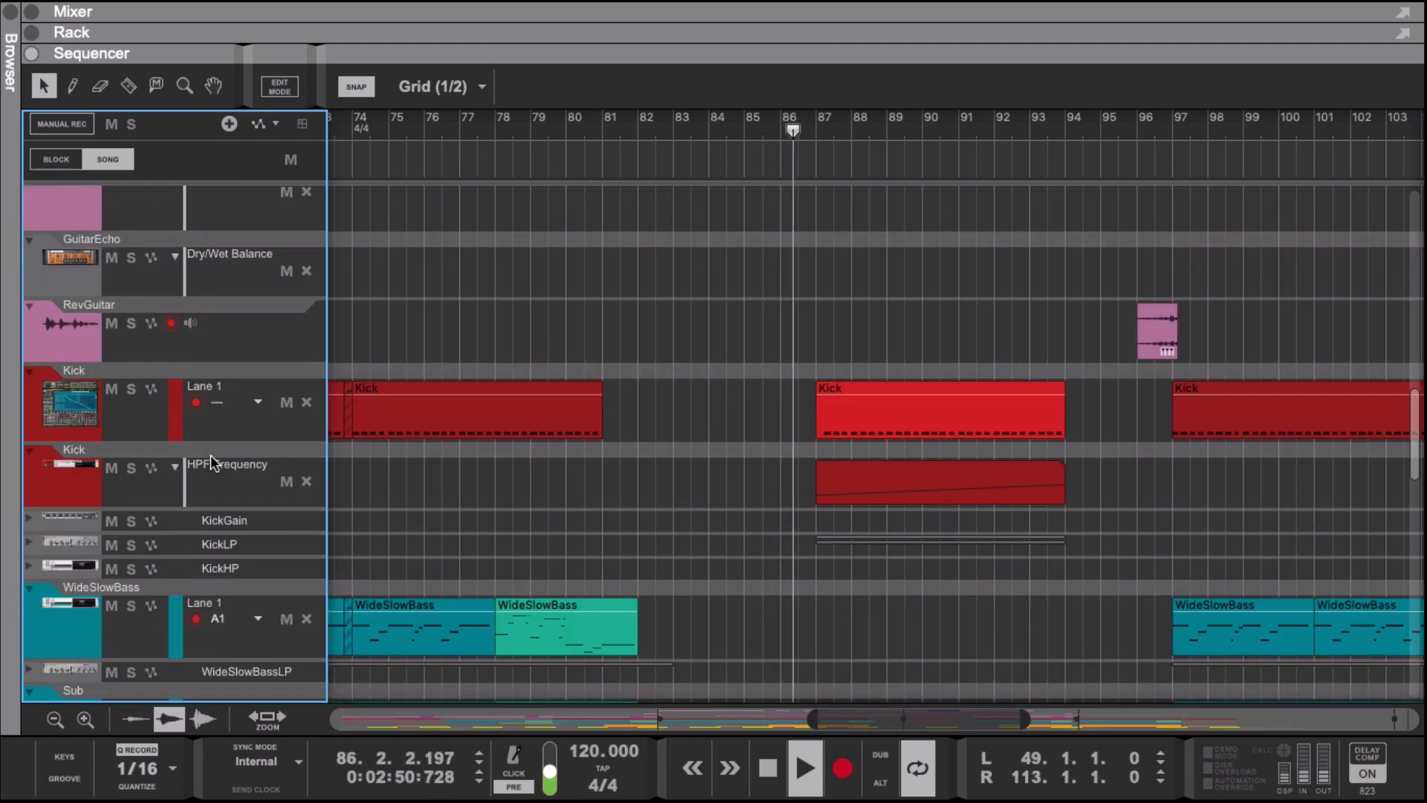
click(130, 390)
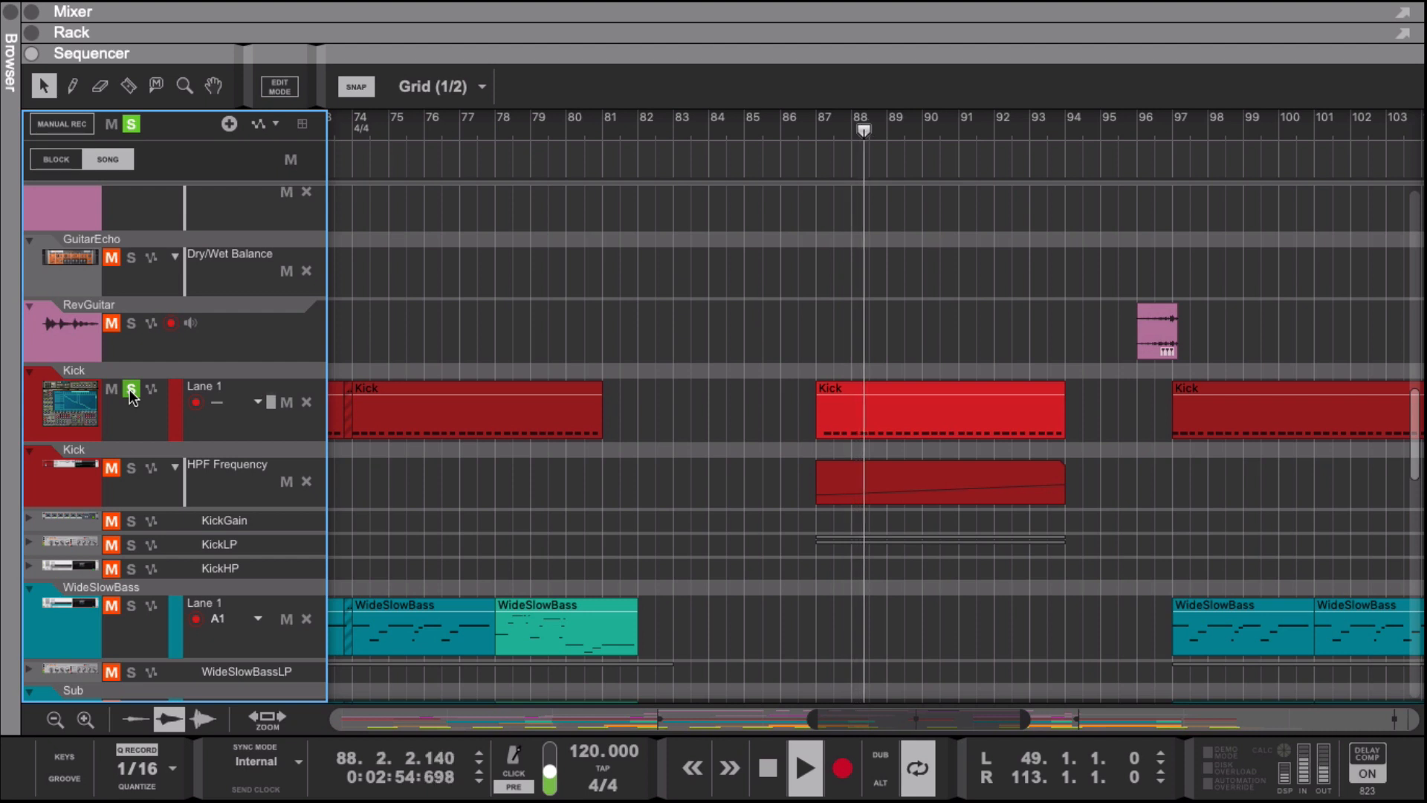
click(130, 390)
scroll(1170, 554, up, 3)
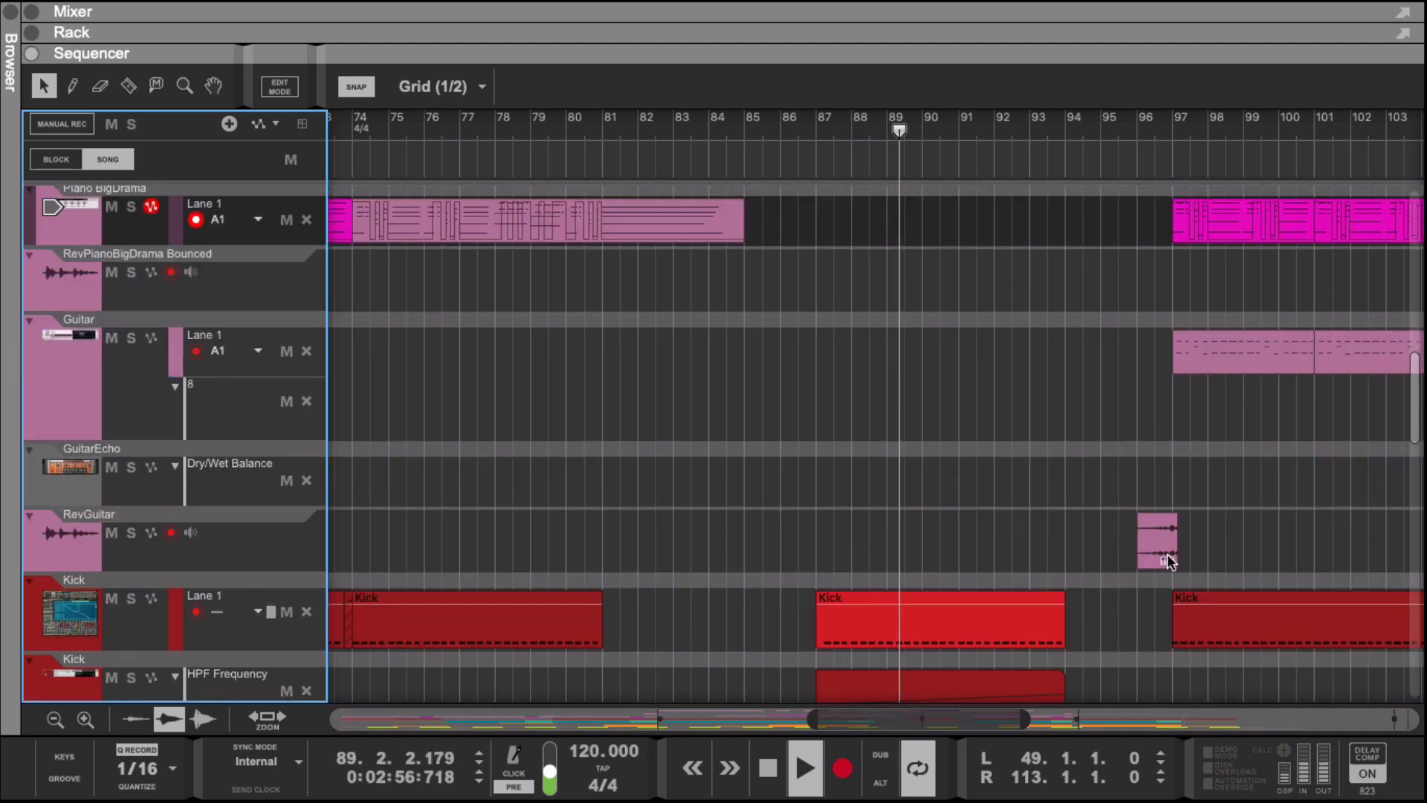
scroll(1167, 559, up, 10)
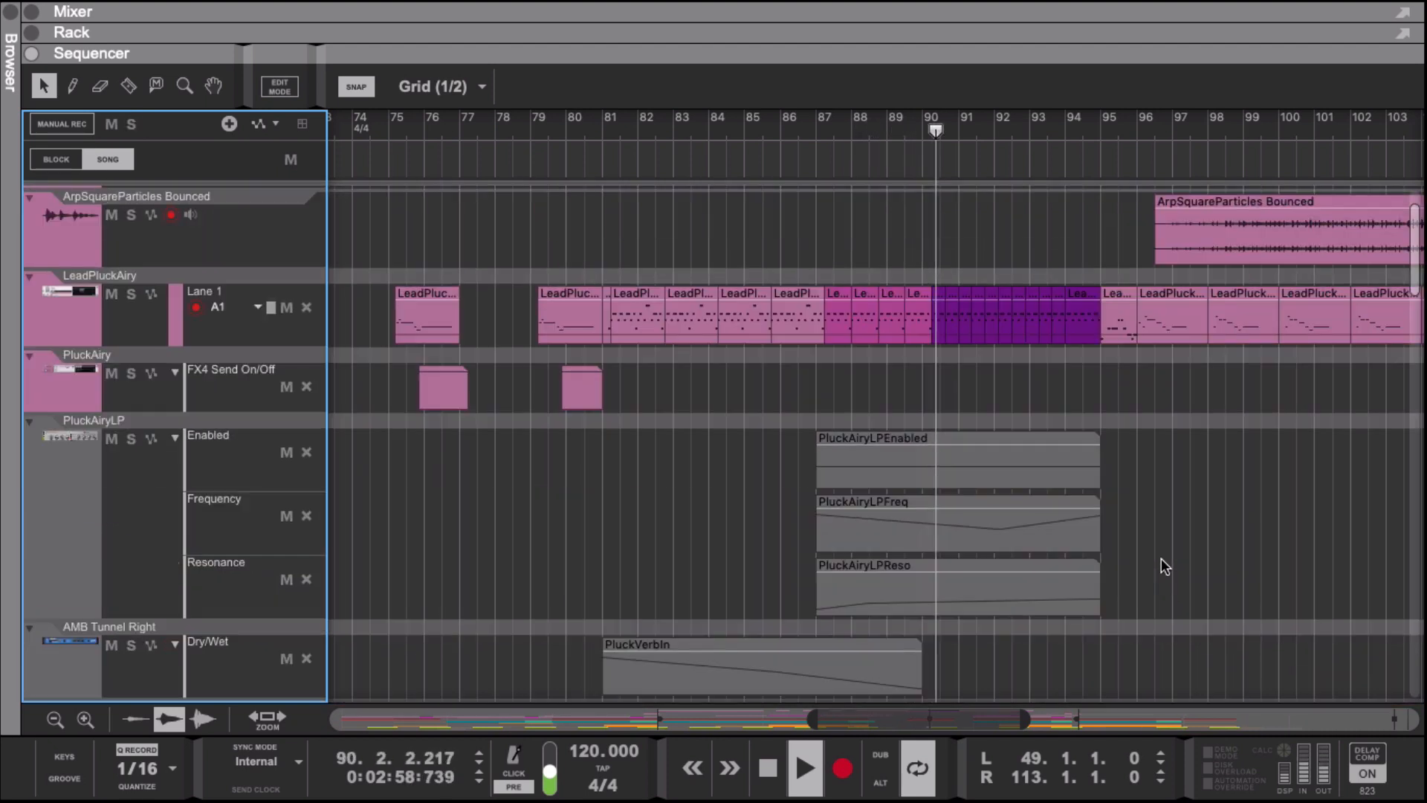
scroll(1161, 560, up, 1)
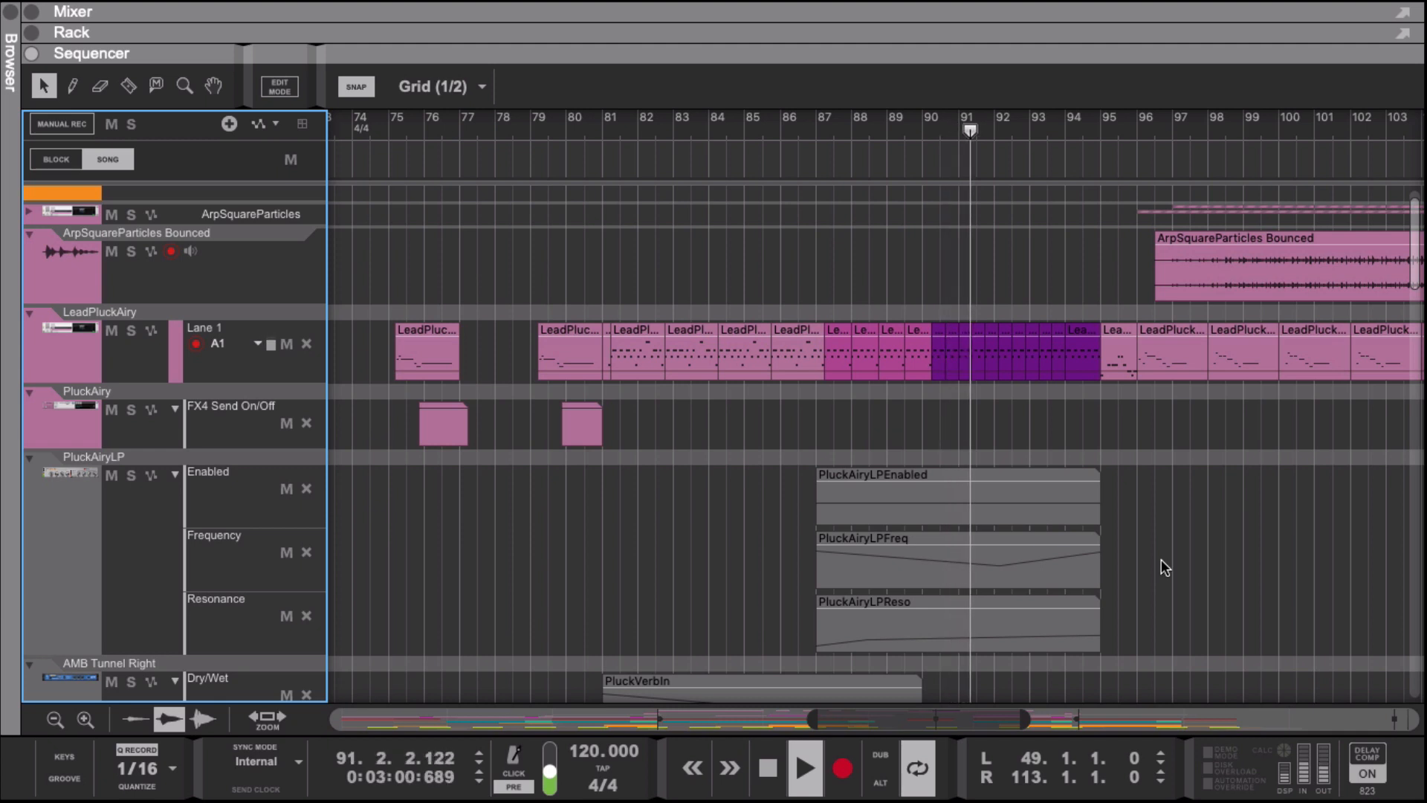
scroll(1160, 558, down, 1)
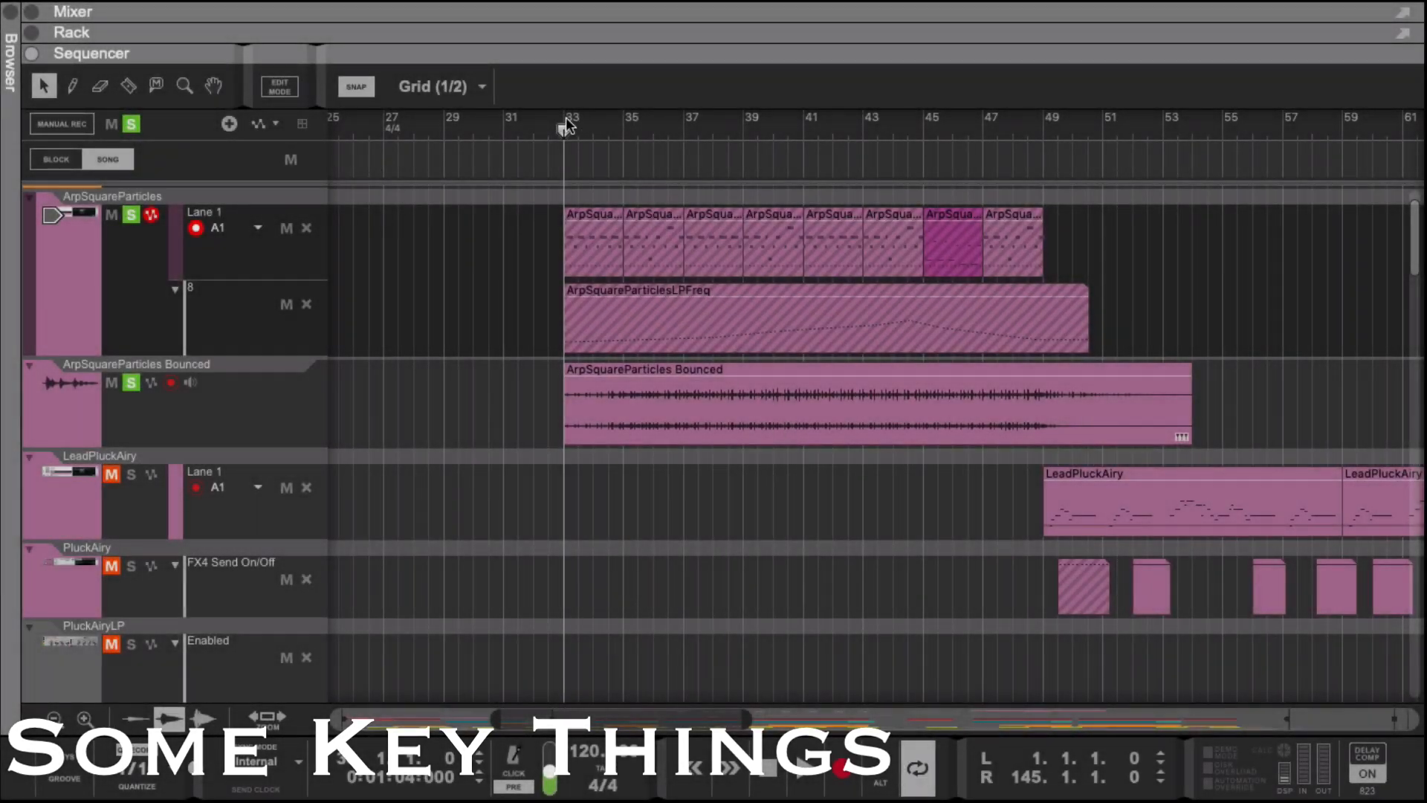
- Play the soloed ArpSquareParticles tracks from bar 33 and inspect the curve in the ArpSquareParticlesLPFreq automation clip
click(567, 133)
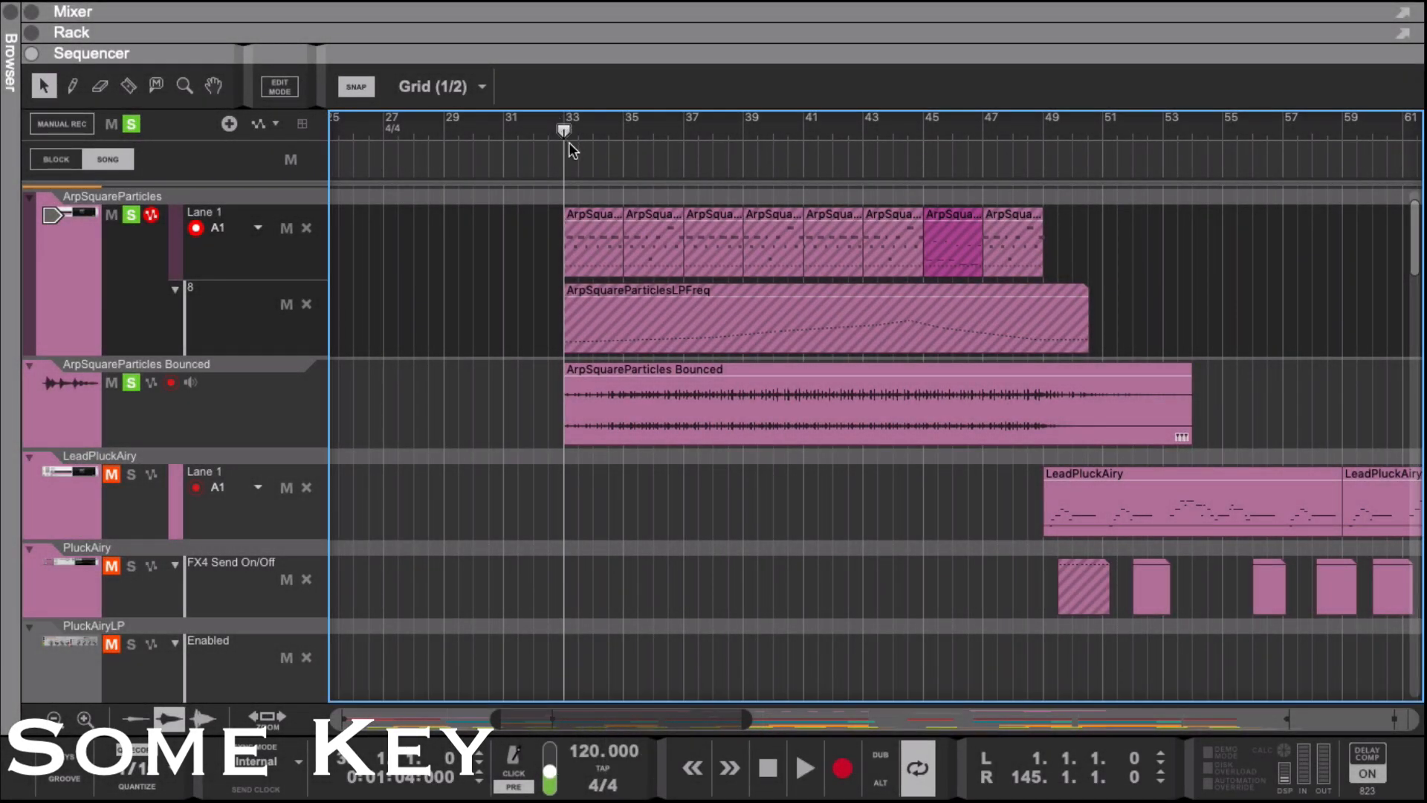
key(space)
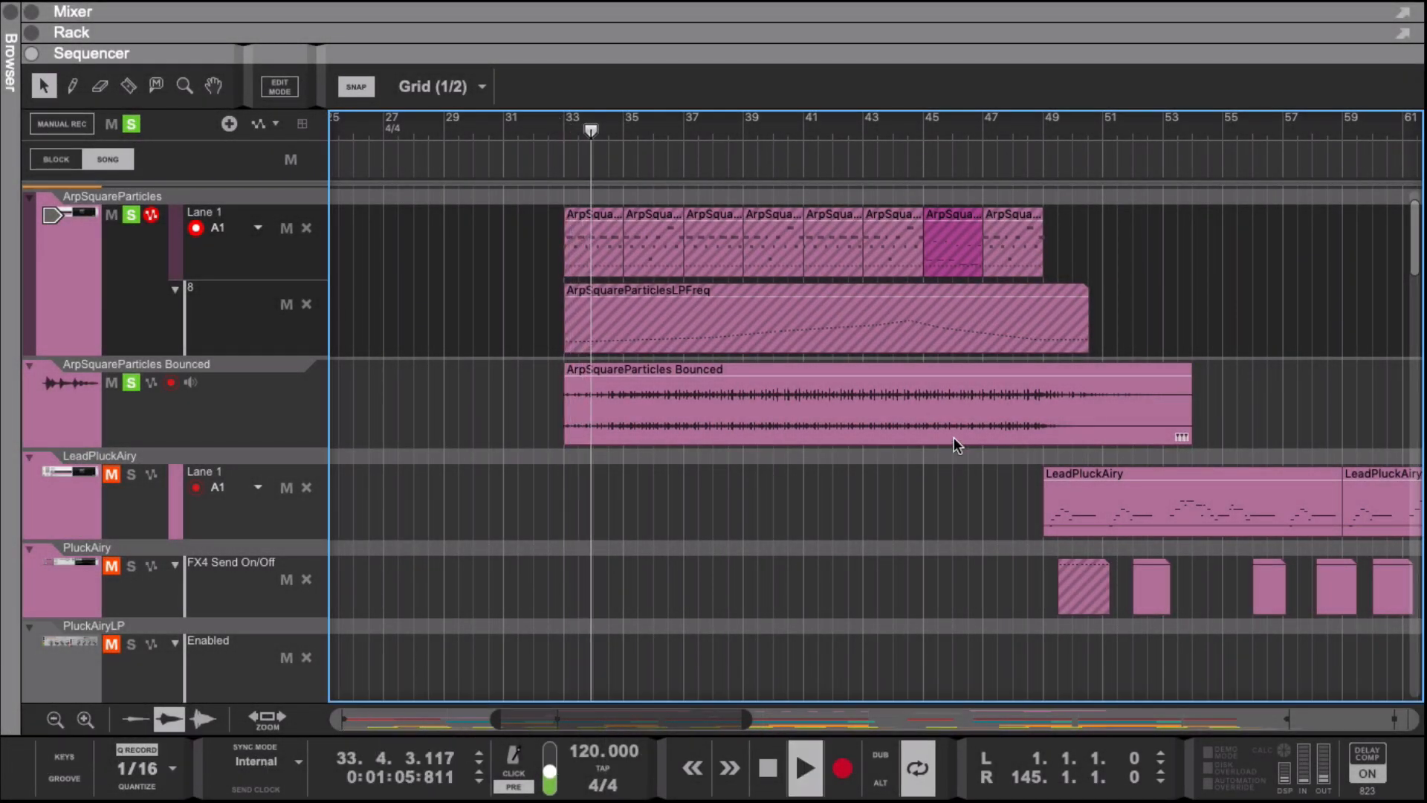
scroll(953, 437, up, 2)
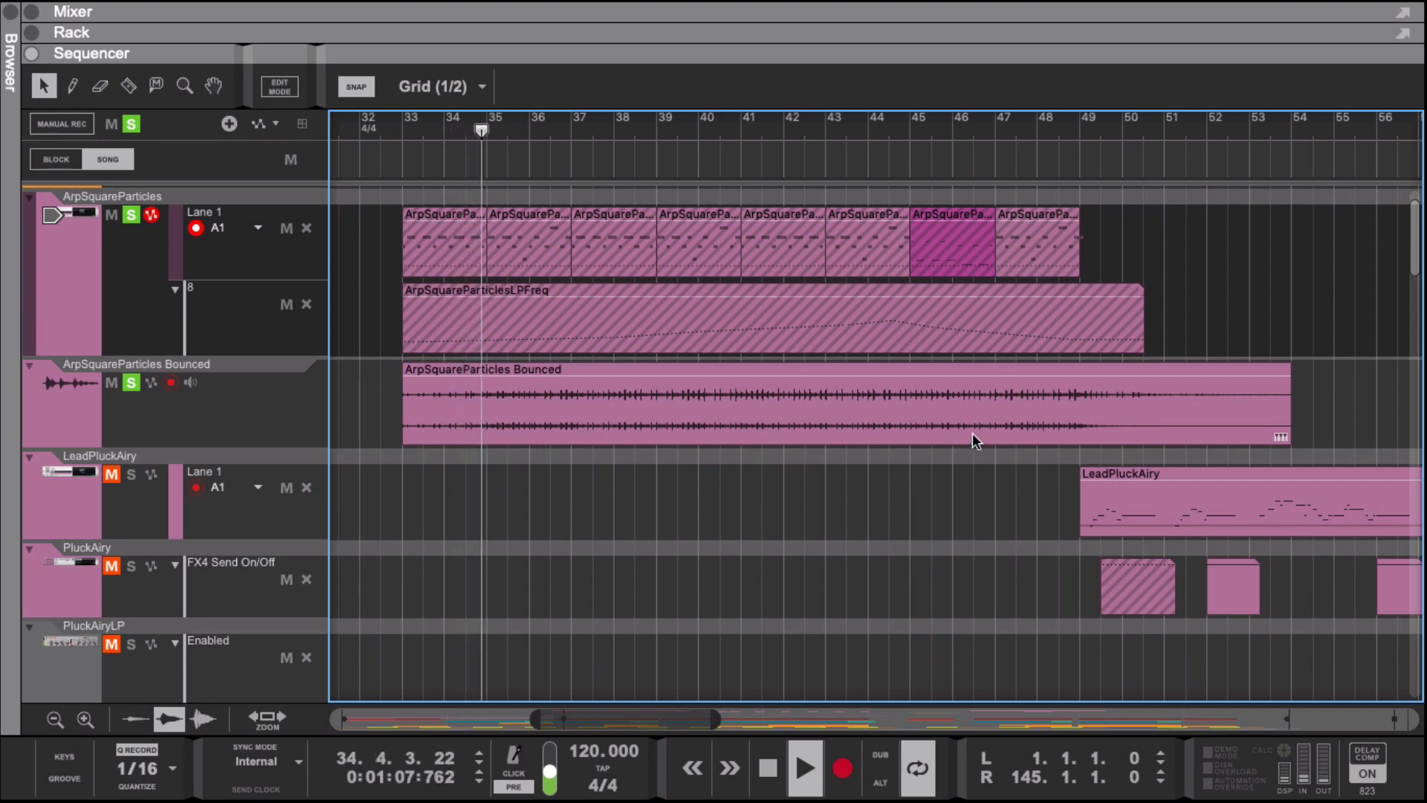
double_click(899, 336)
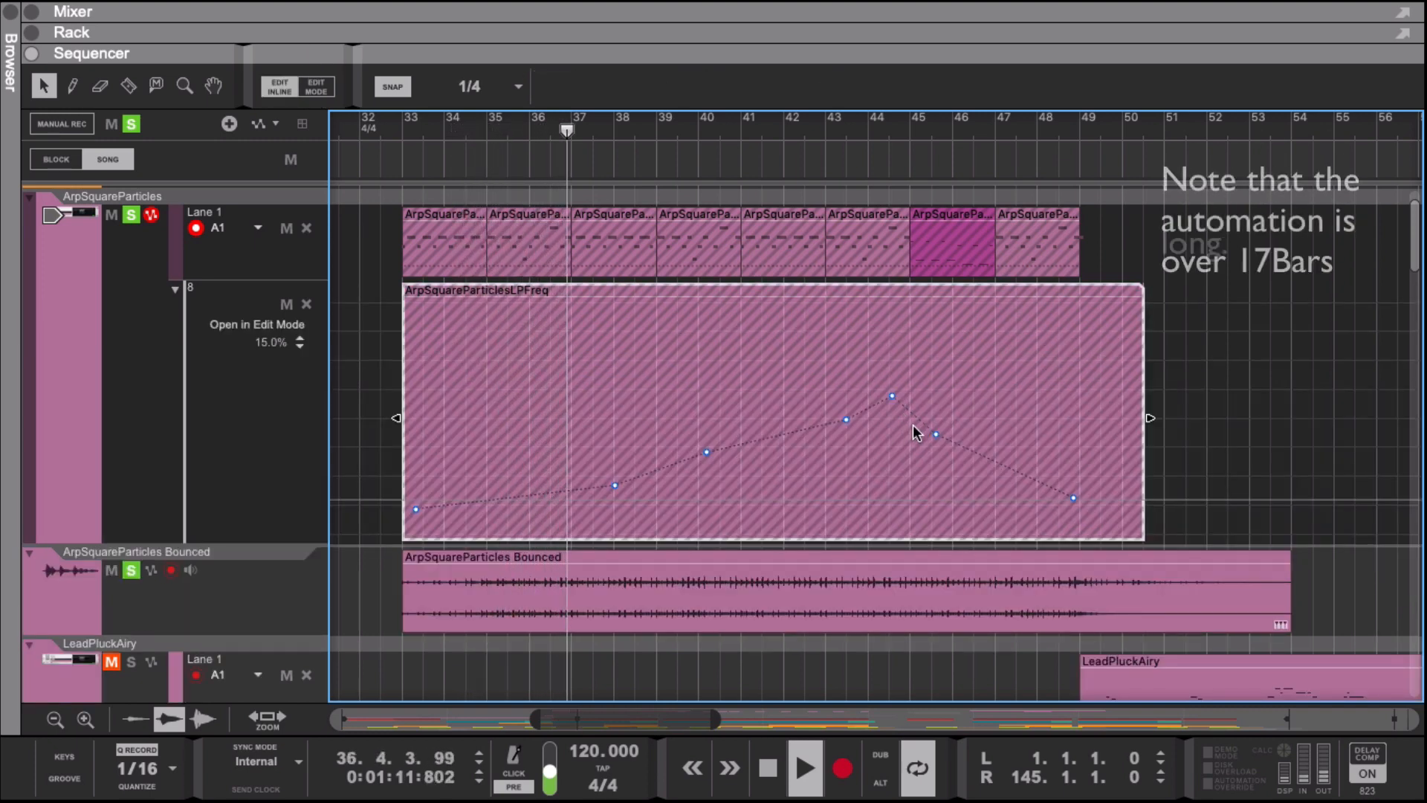
key(Escape)
- Check the master filter cutoff in the ArpSquareParticles Omnisphere instrument, then close it and hide the rack
scroll(813, 352, up, 2)
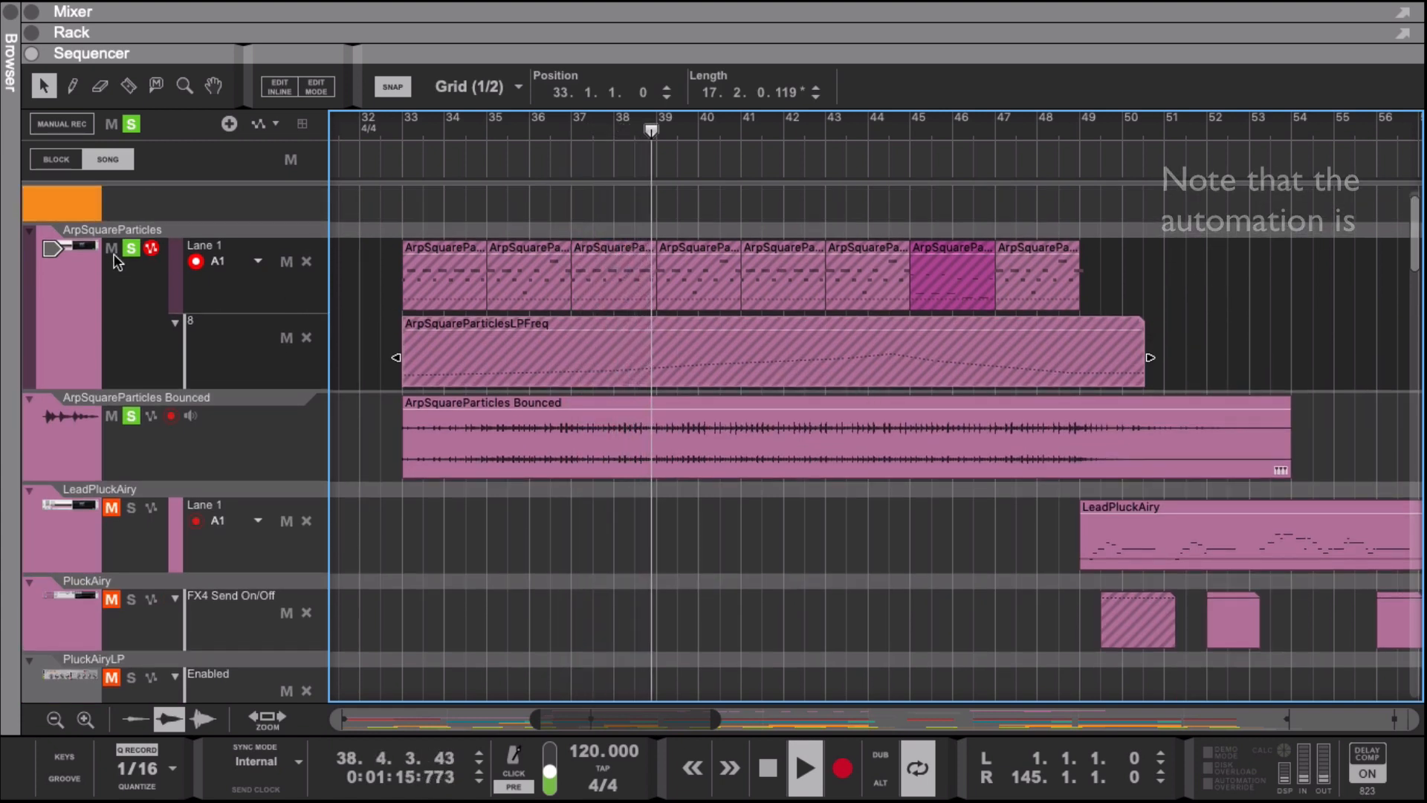
double_click(75, 245)
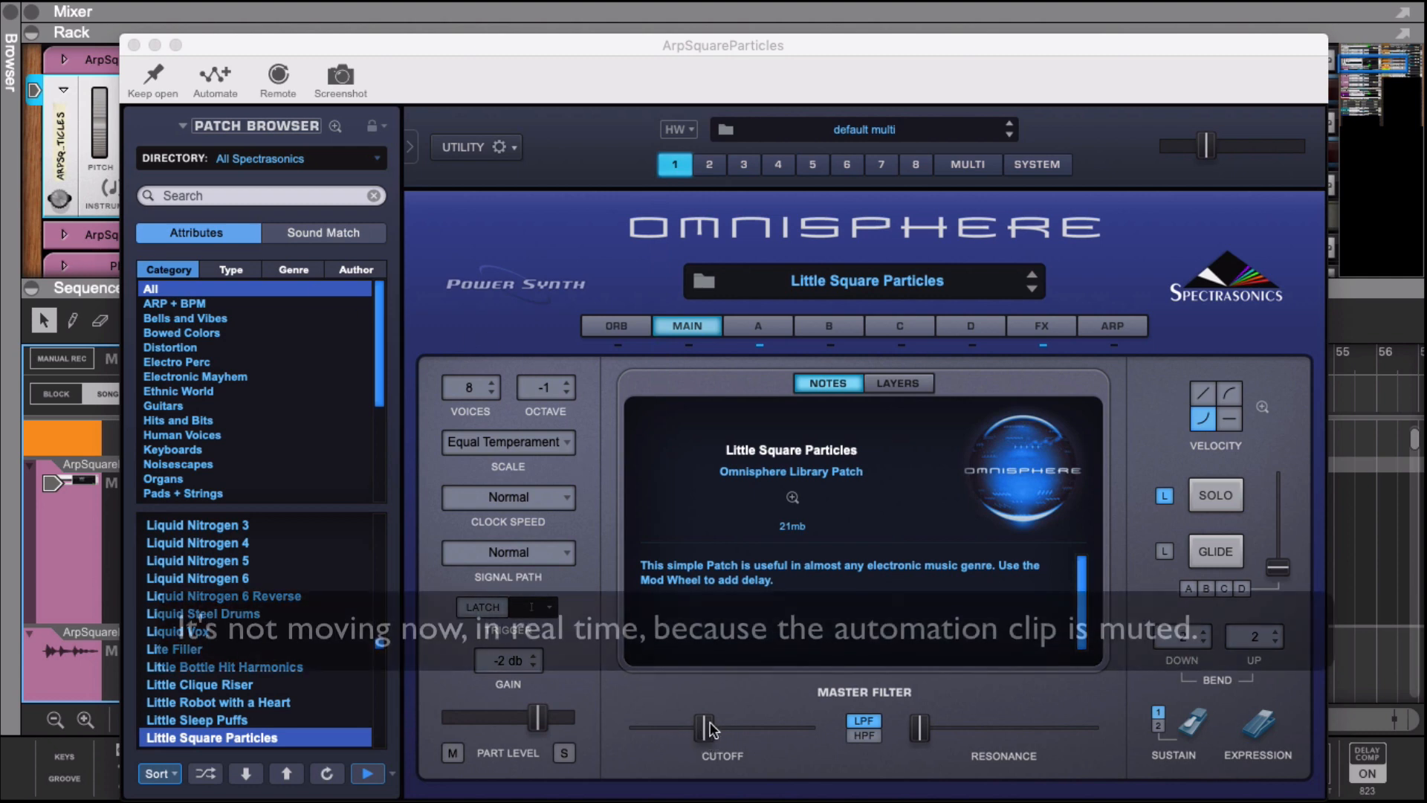
click(134, 45)
drag(629, 292, 643, 26)
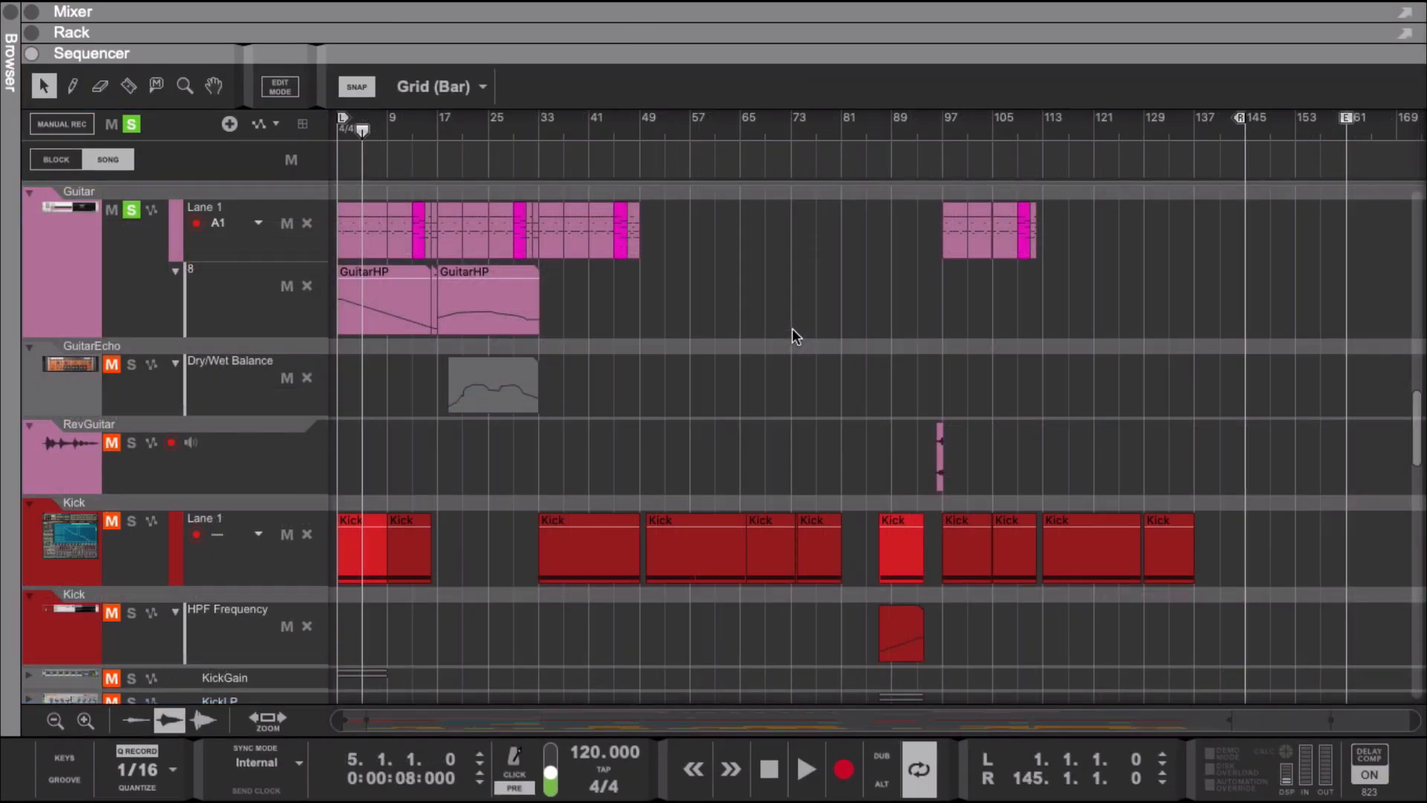
- Play the intro from bar 5 with Guitar soloed, add Kick to the solo, then clear all solos
click(372, 145)
key(space)
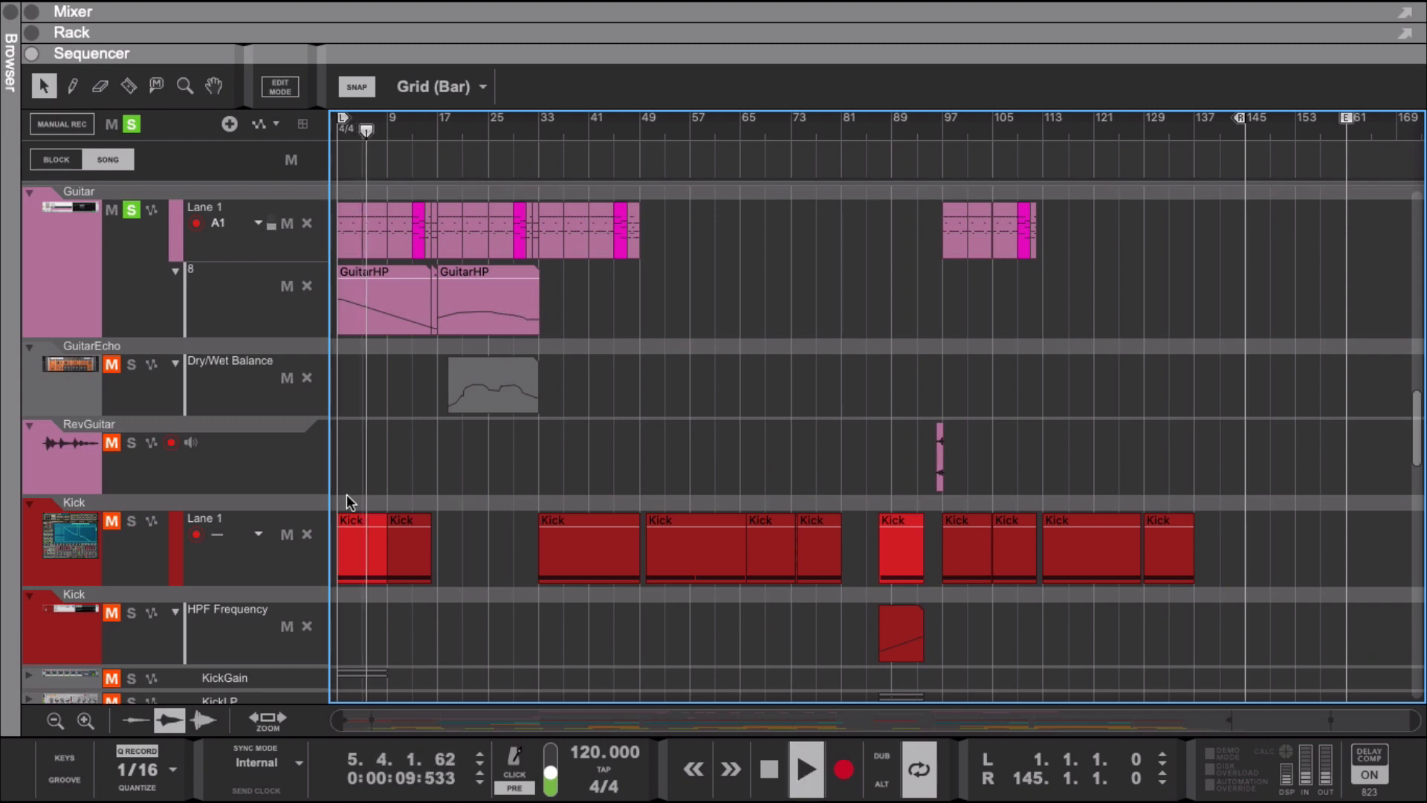
click(136, 521)
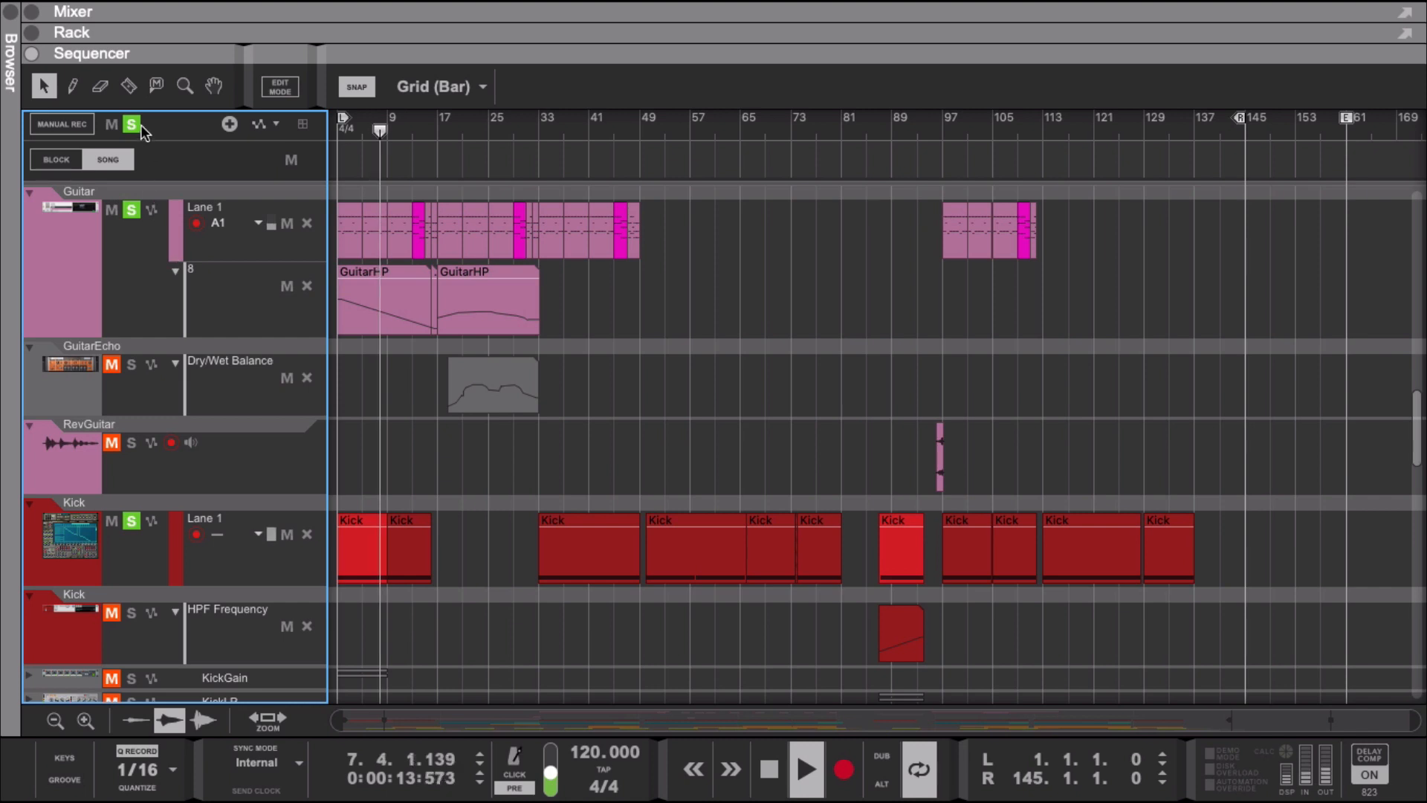
click(132, 124)
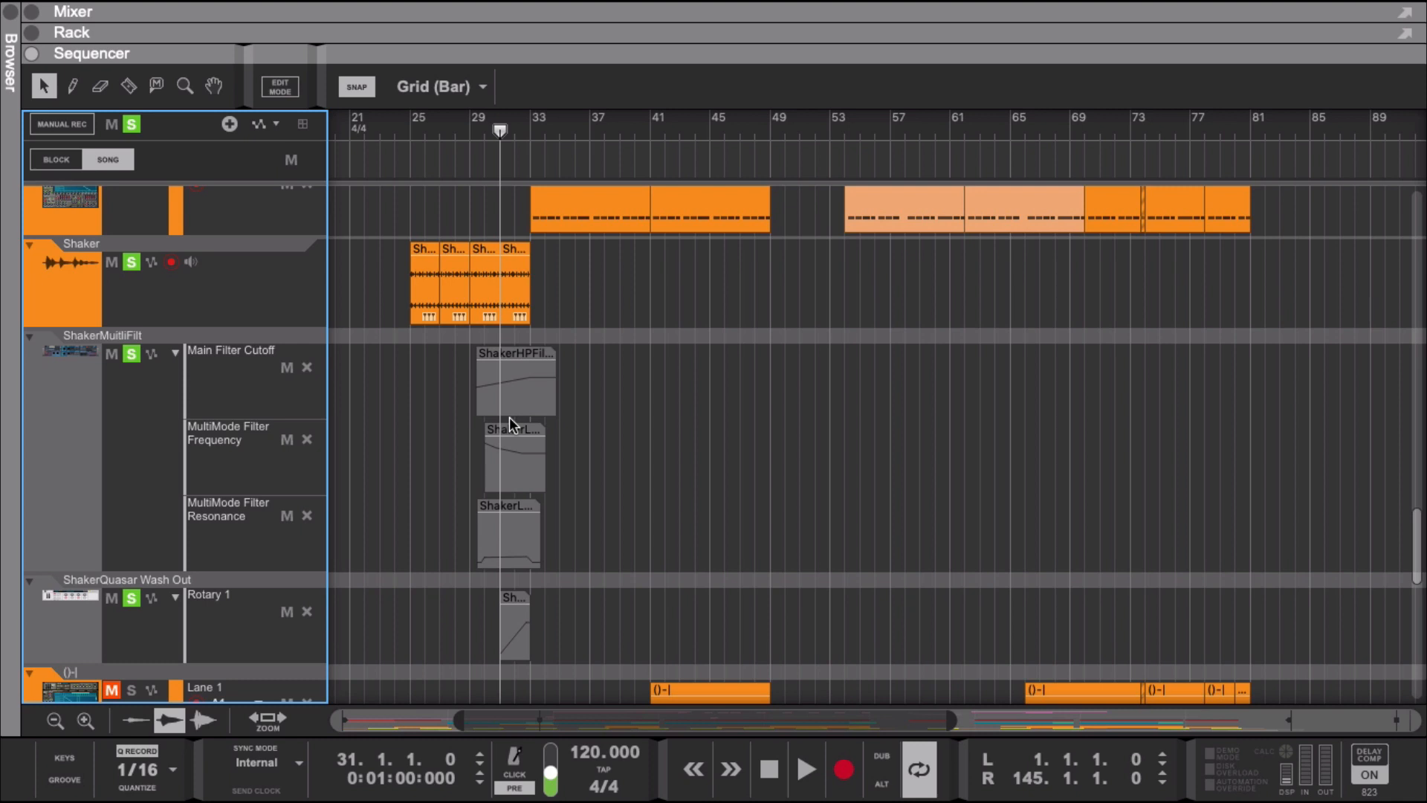
- Play the soloed Shaker and its filter and wash-out automation from bar 31
key(space)
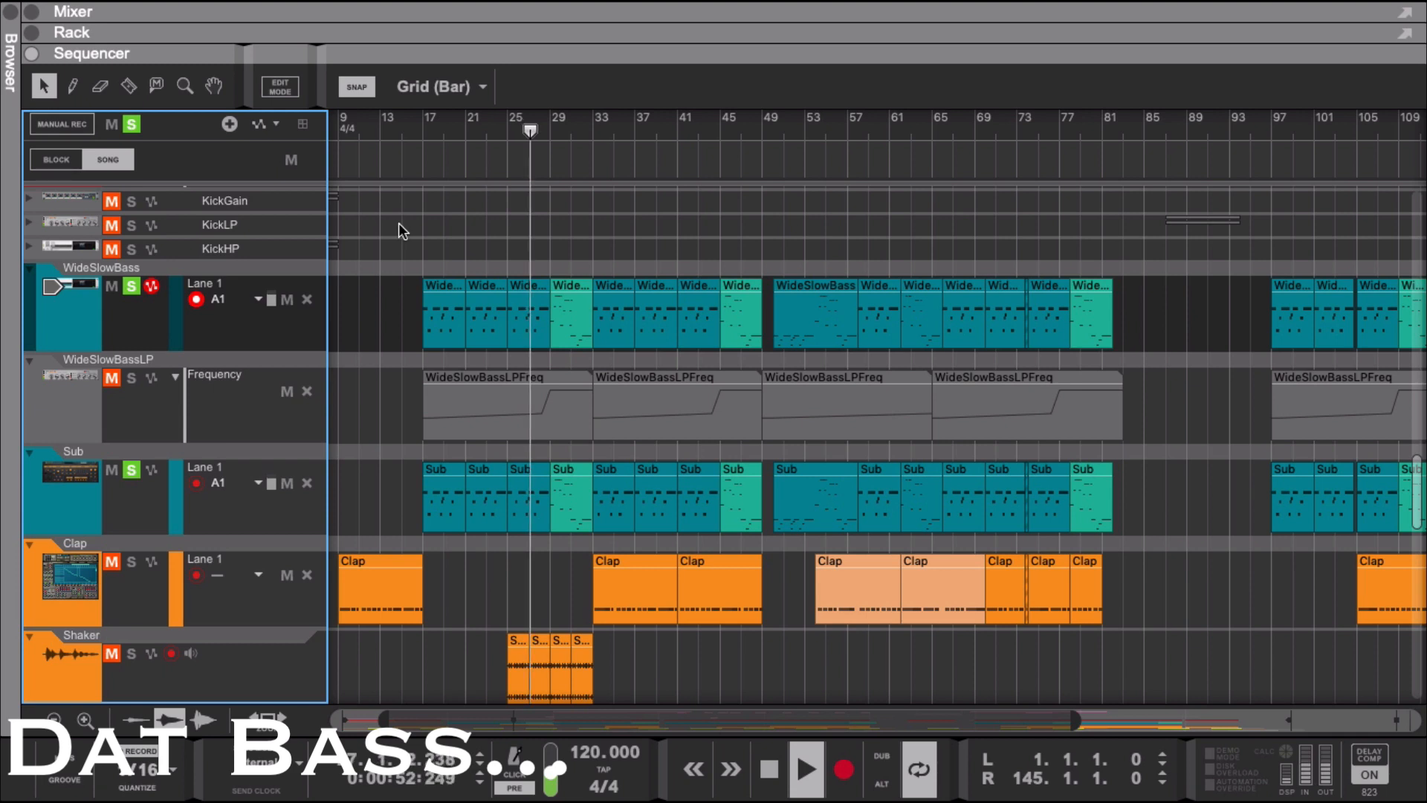
- Compare the soloed Sub and WideSlowBass tracks in the Spectrum EQ window, switching from Sub to WideSlowBass, then close it
click(131, 287)
click(131, 471)
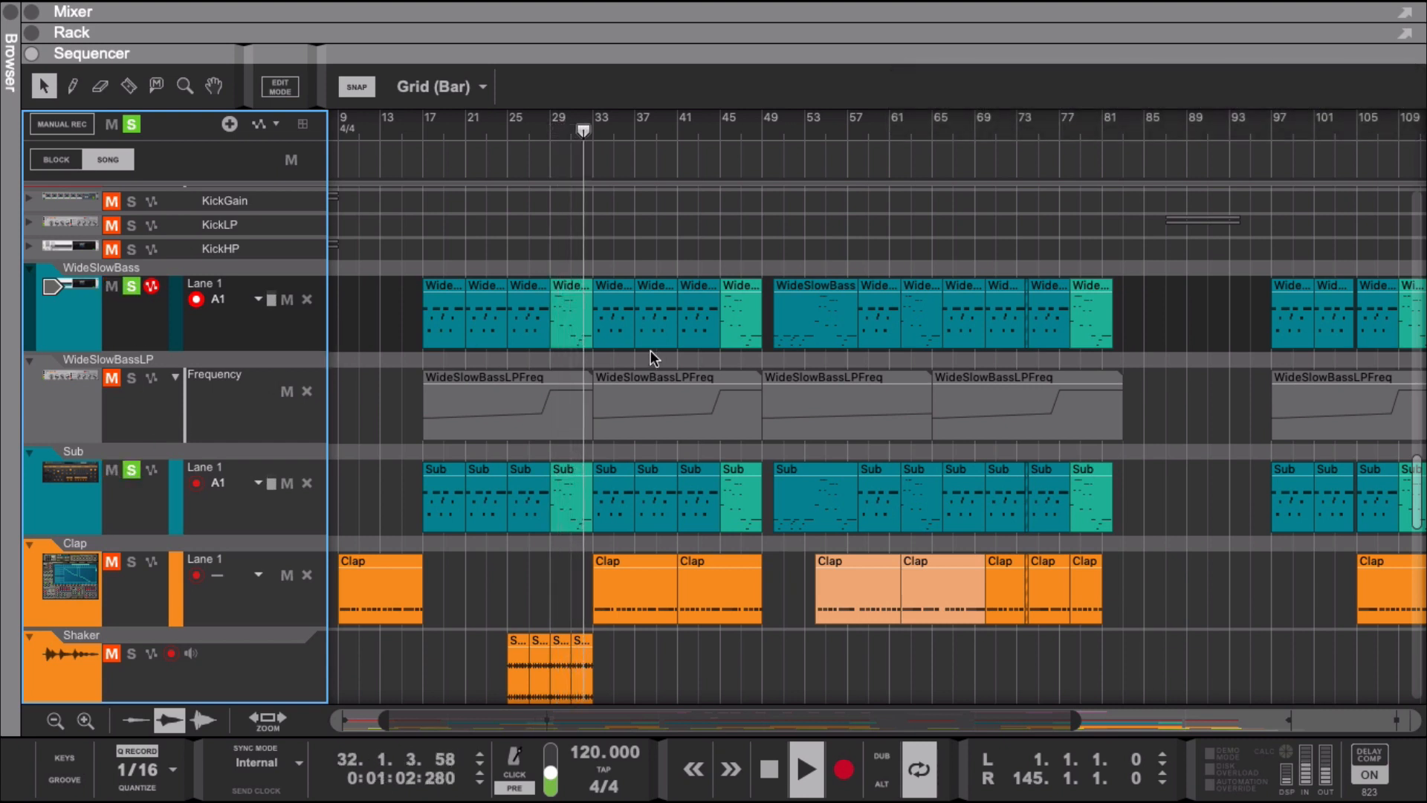
key(F2)
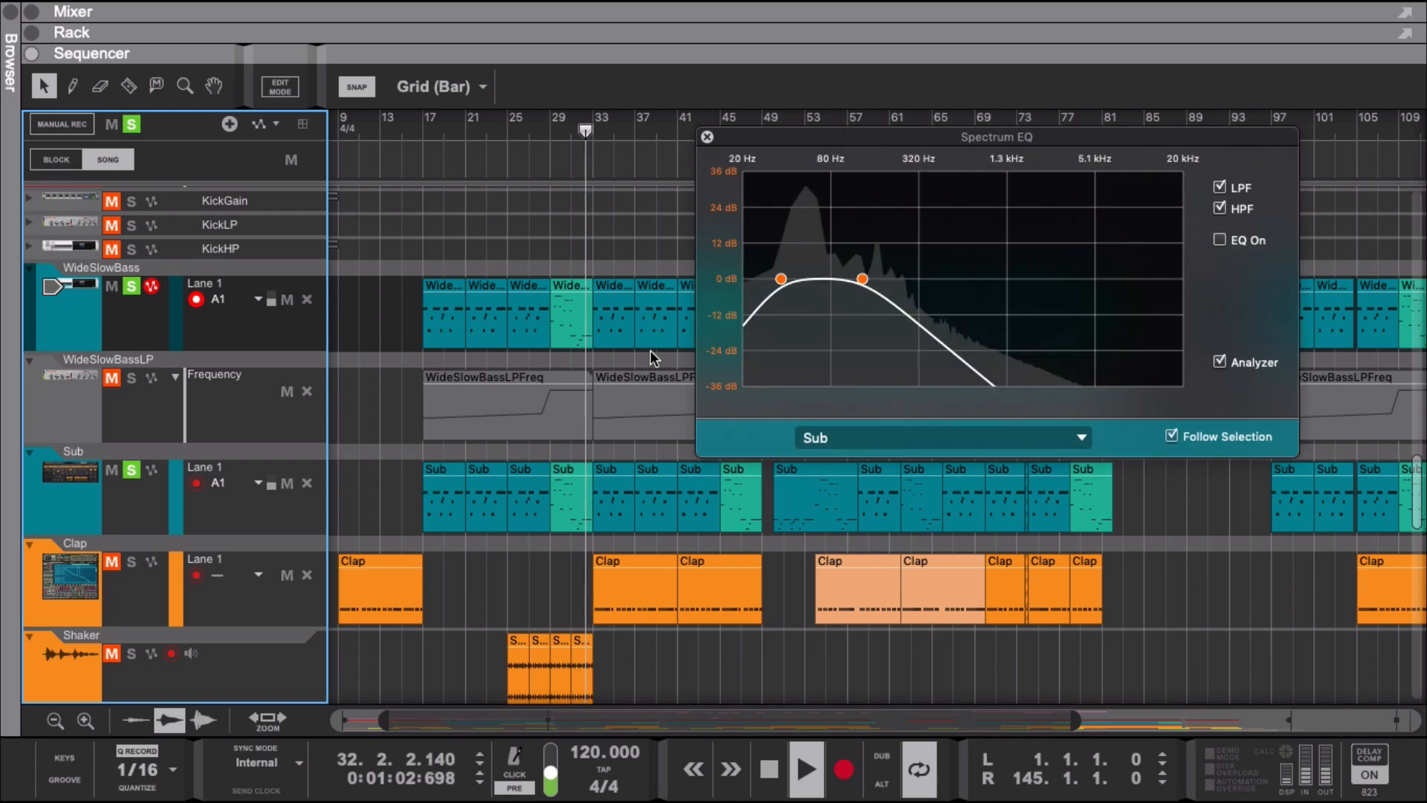
click(974, 440)
click(968, 421)
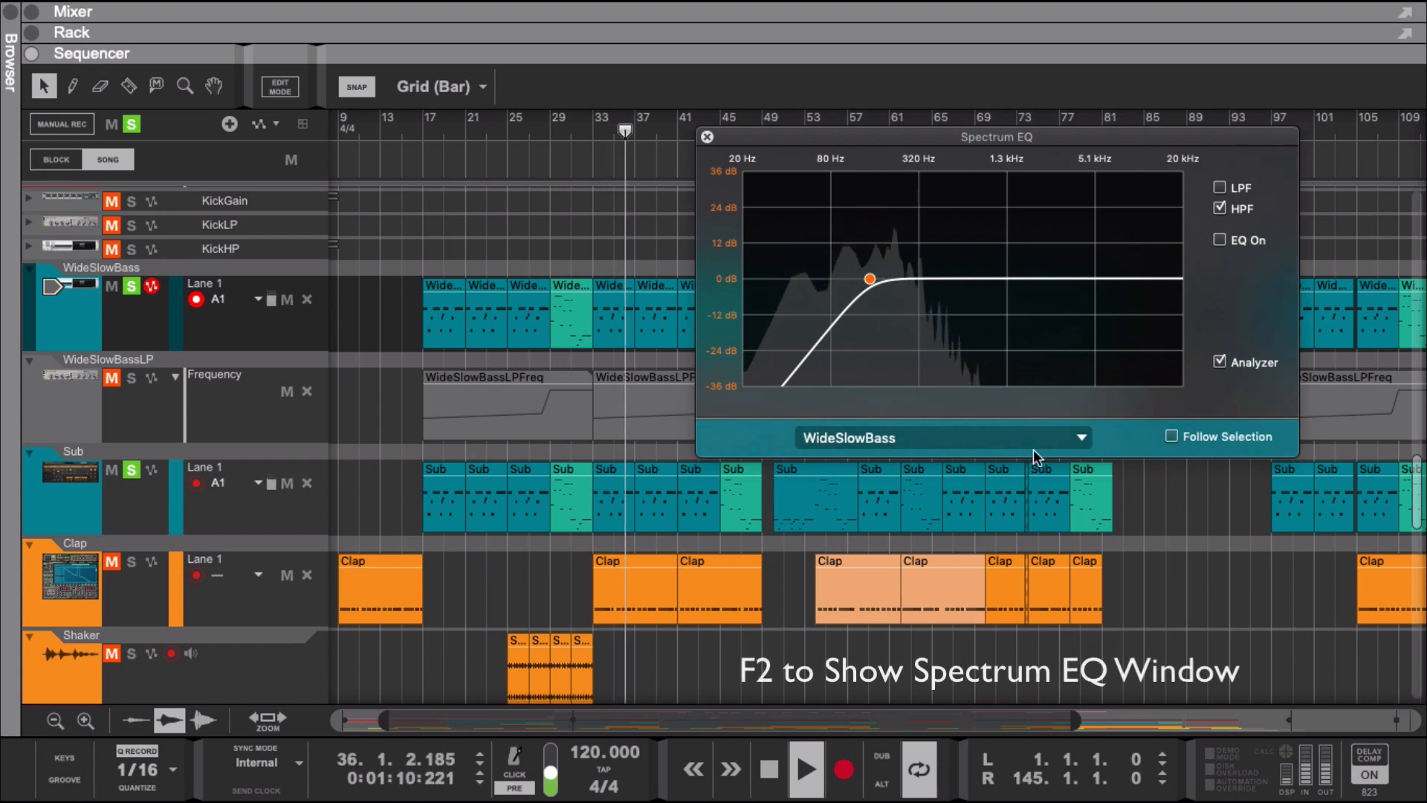
click(707, 137)
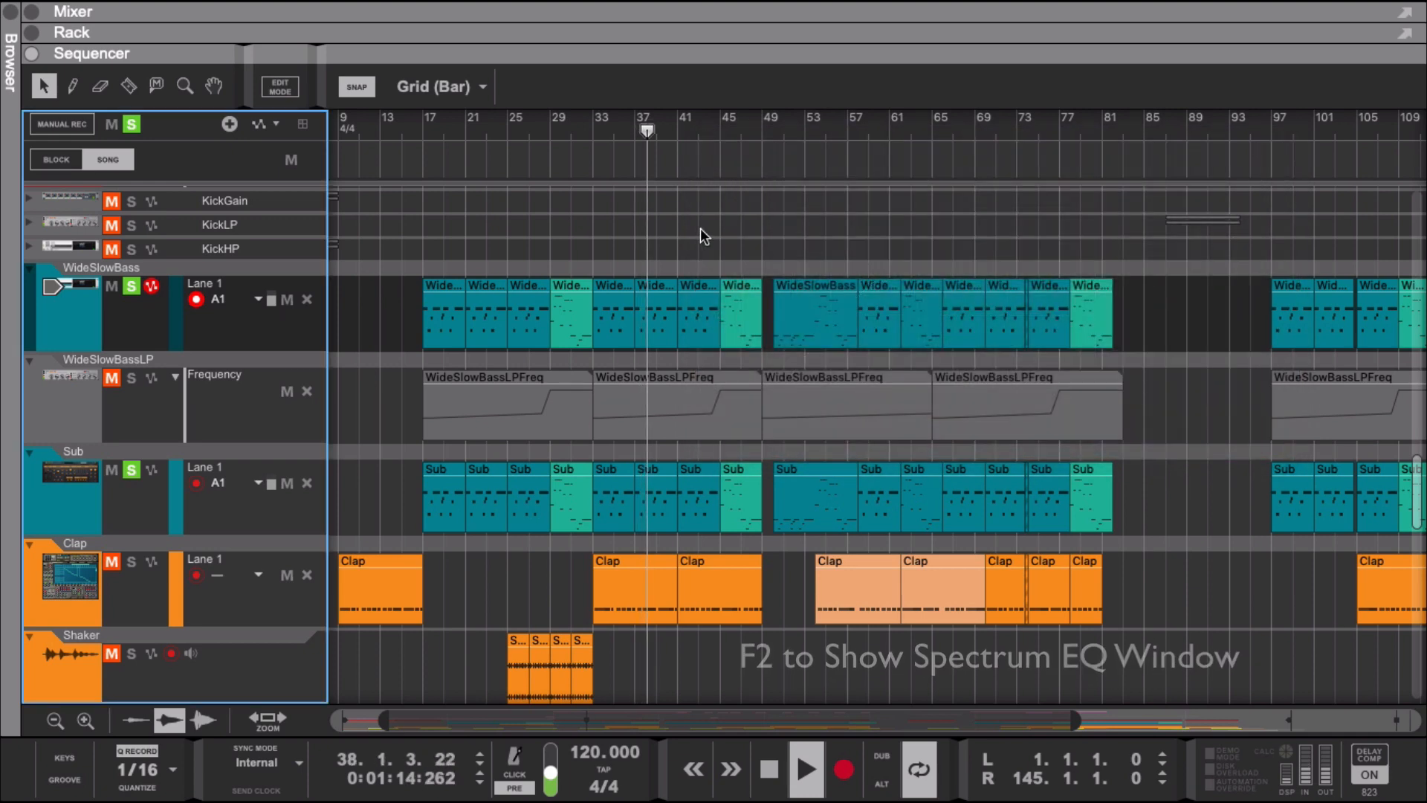
- Inspect the CamelCrusher "British Clean" insert on the Sub channel in the rack, then close it and hide the rack
drag(475, 56, 426, 331)
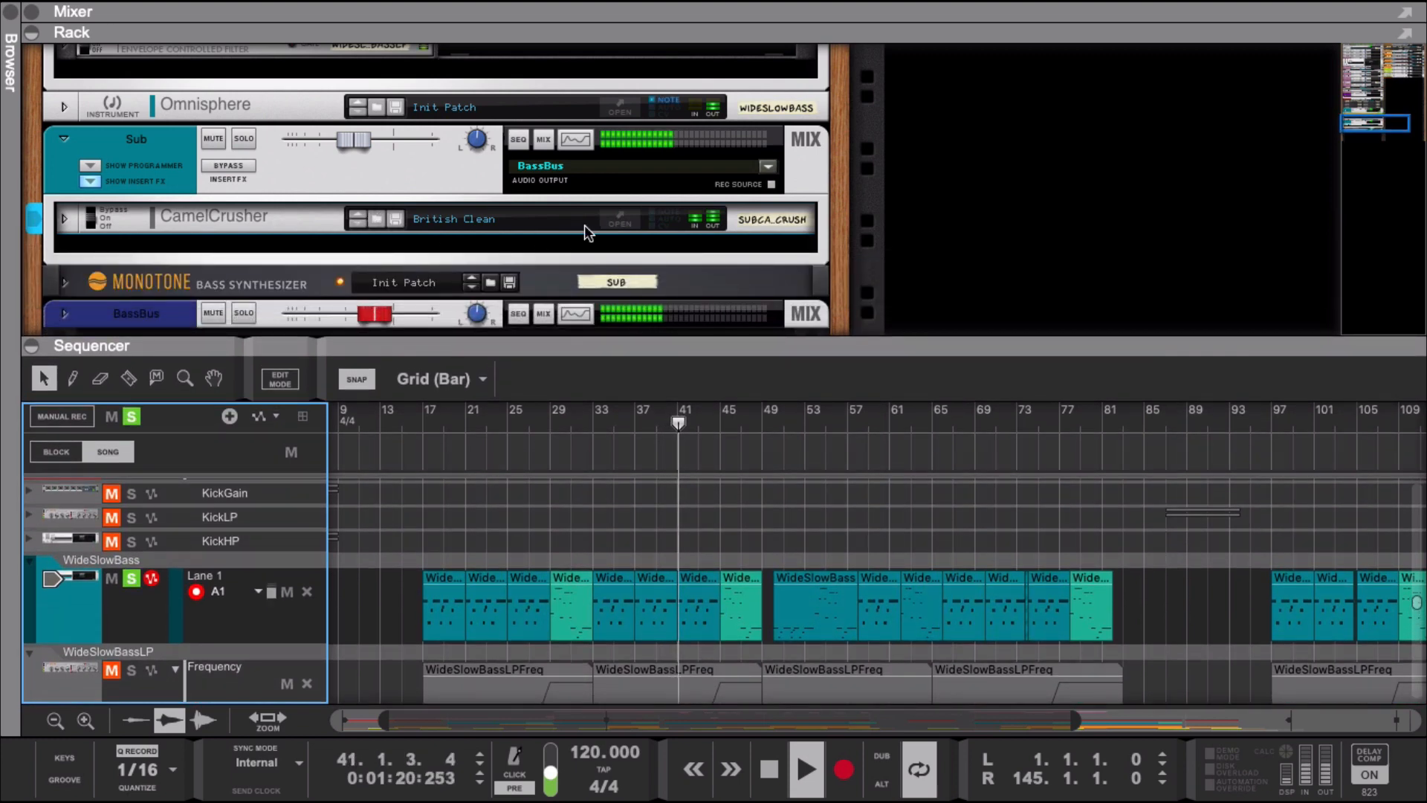
click(616, 218)
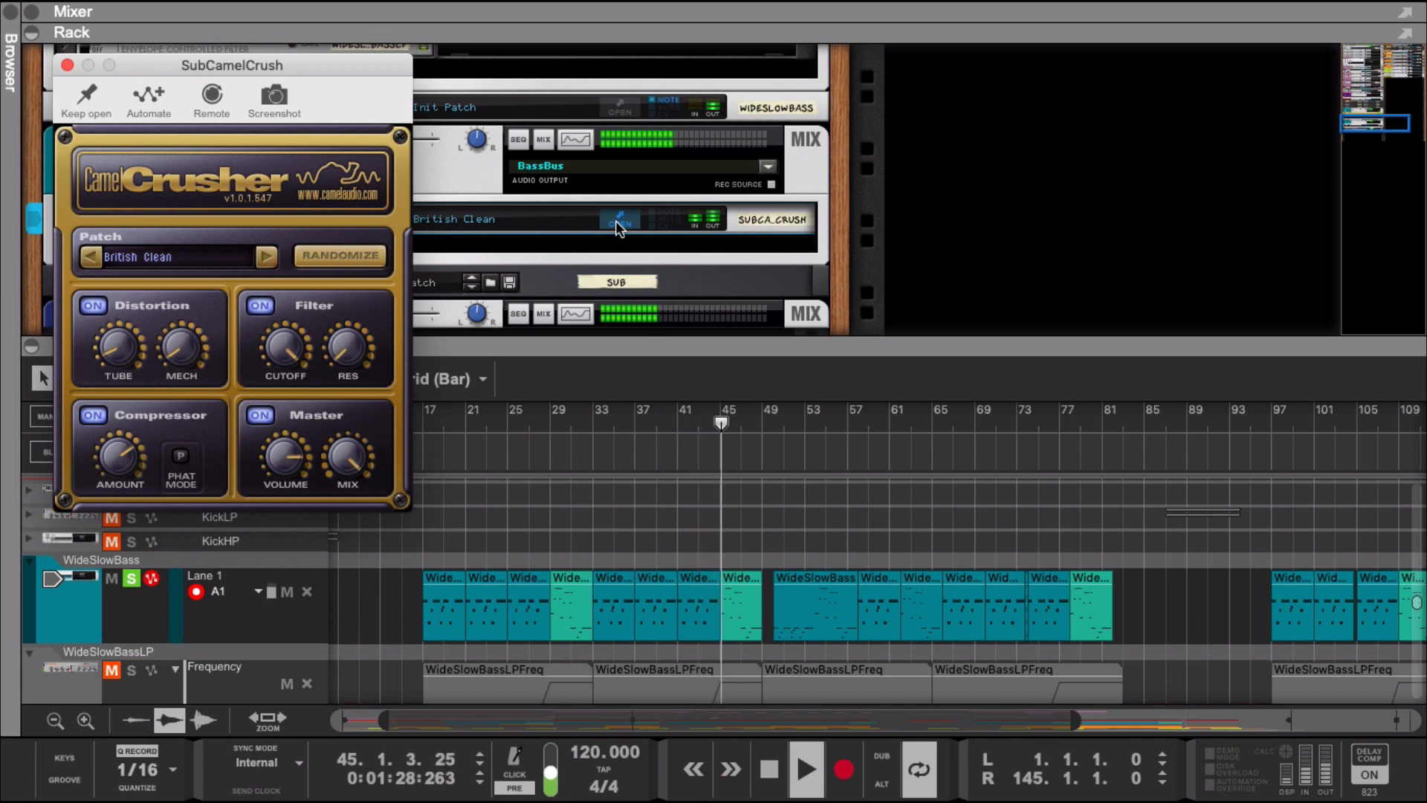
click(614, 221)
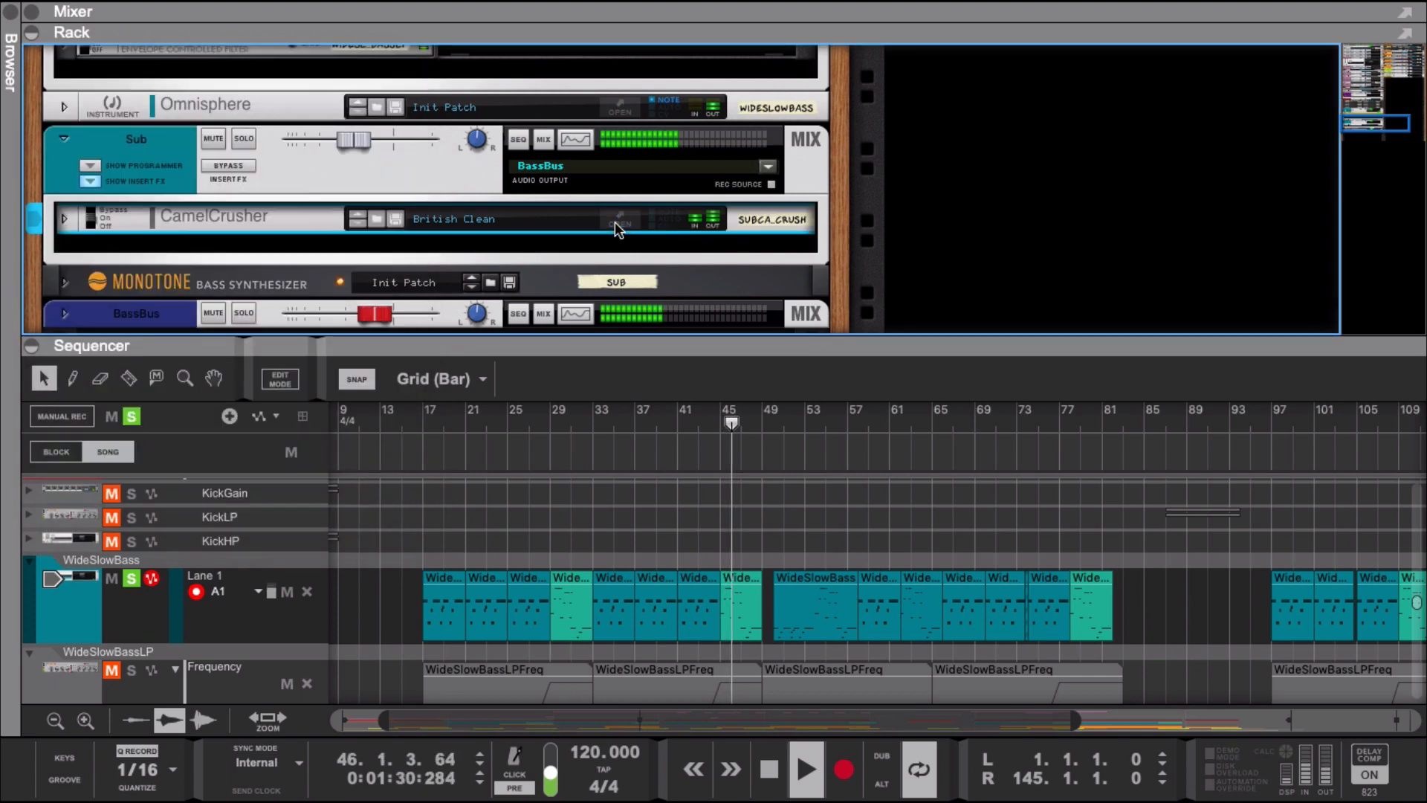
drag(594, 346, 580, 140)
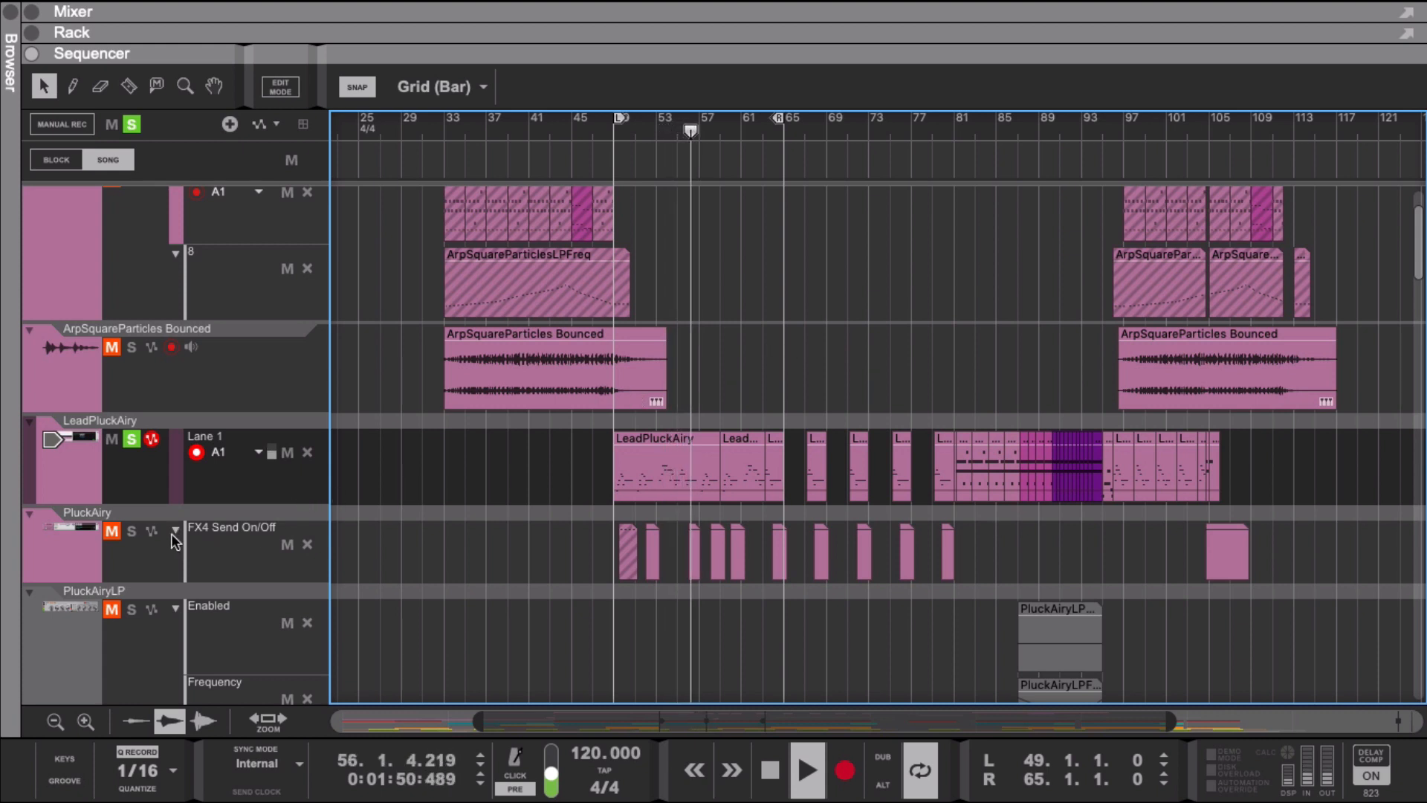
- Solo PluckAiry alongside LeadPluckAiry, show the rack, and briefly audition only the Hi-Fi channel of Line Mixer 2
click(131, 532)
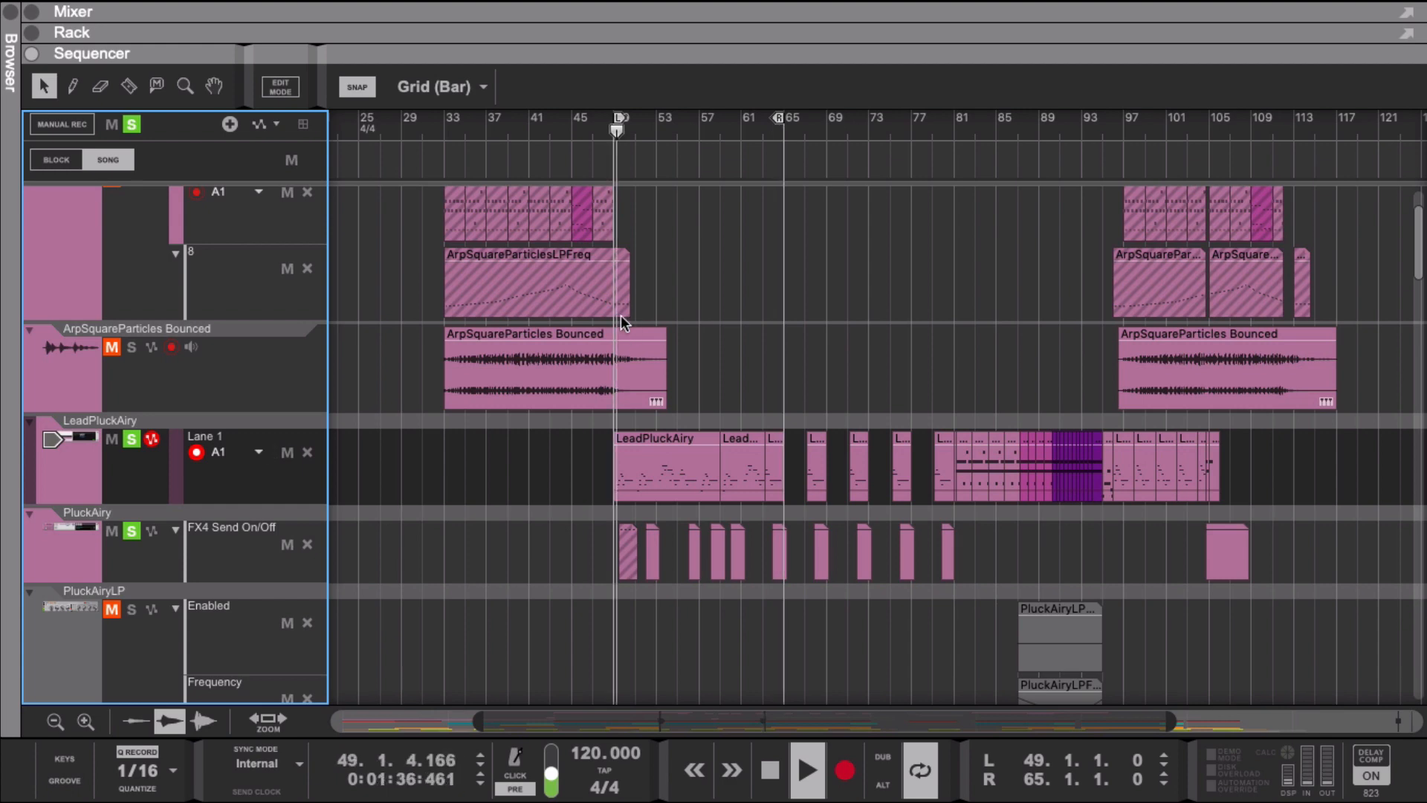
drag(571, 57, 570, 549)
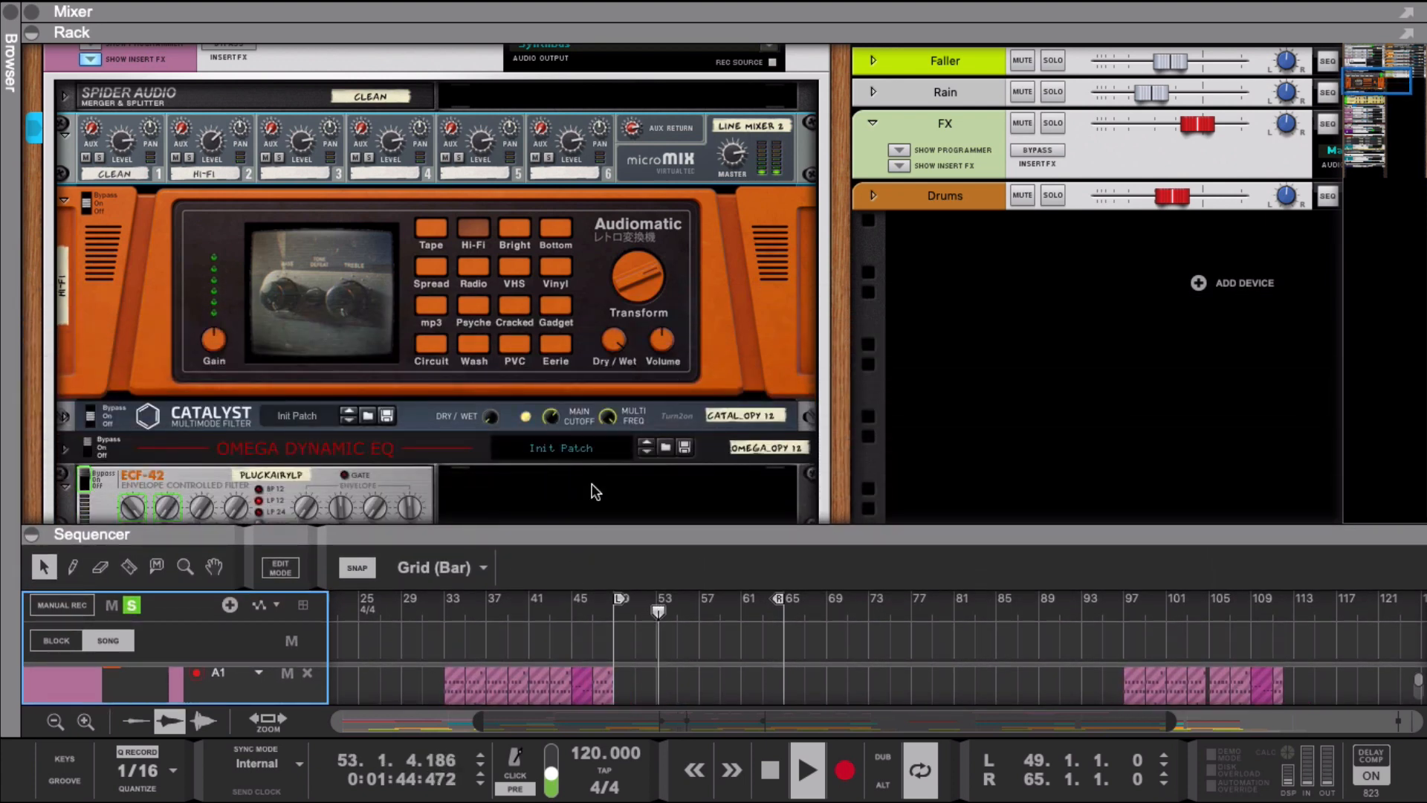
click(189, 156)
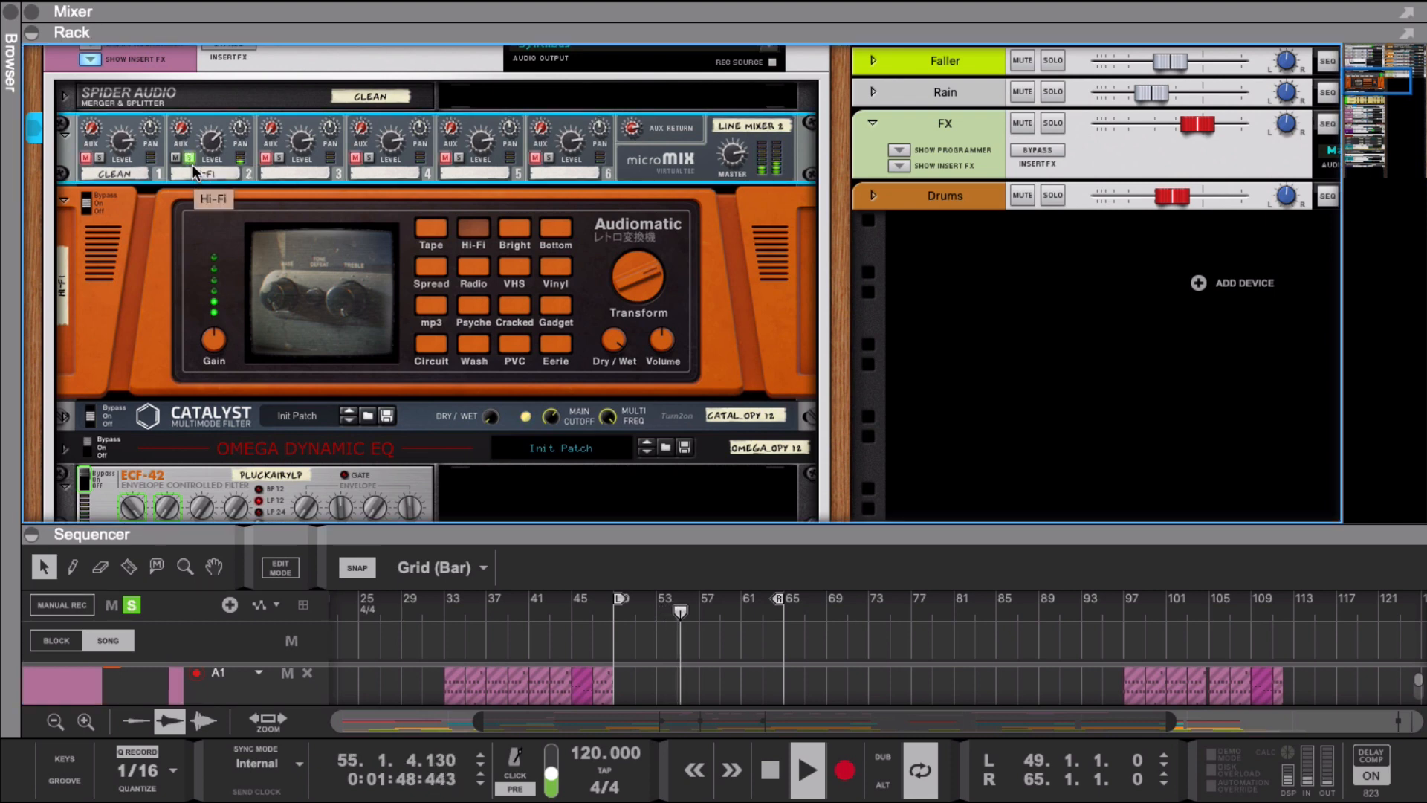
click(190, 156)
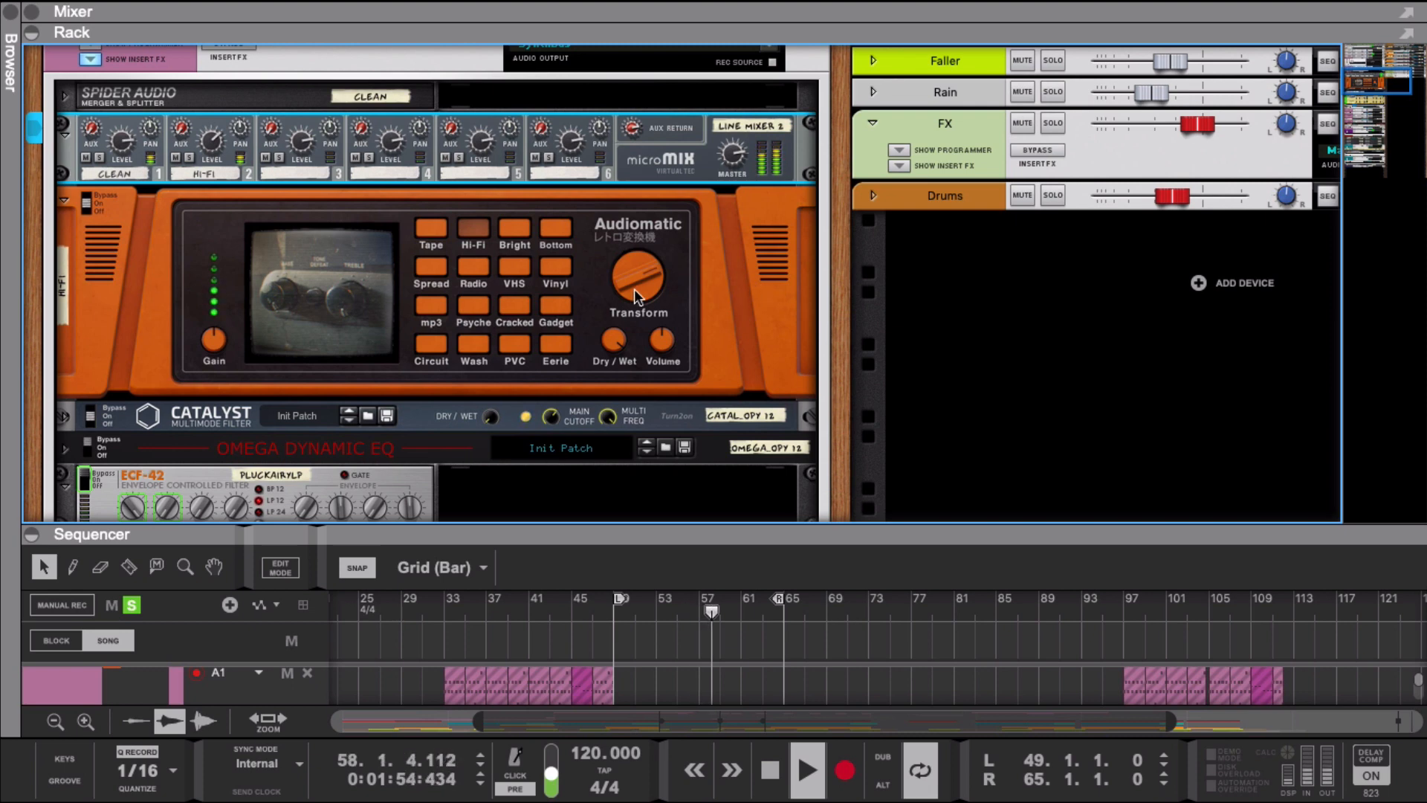
- Examine the PluckAiry insert effects through to the sidechain compressors and the unfolded PLUCK_DELAY Quasar Delay V2
scroll(635, 289, down, 4)
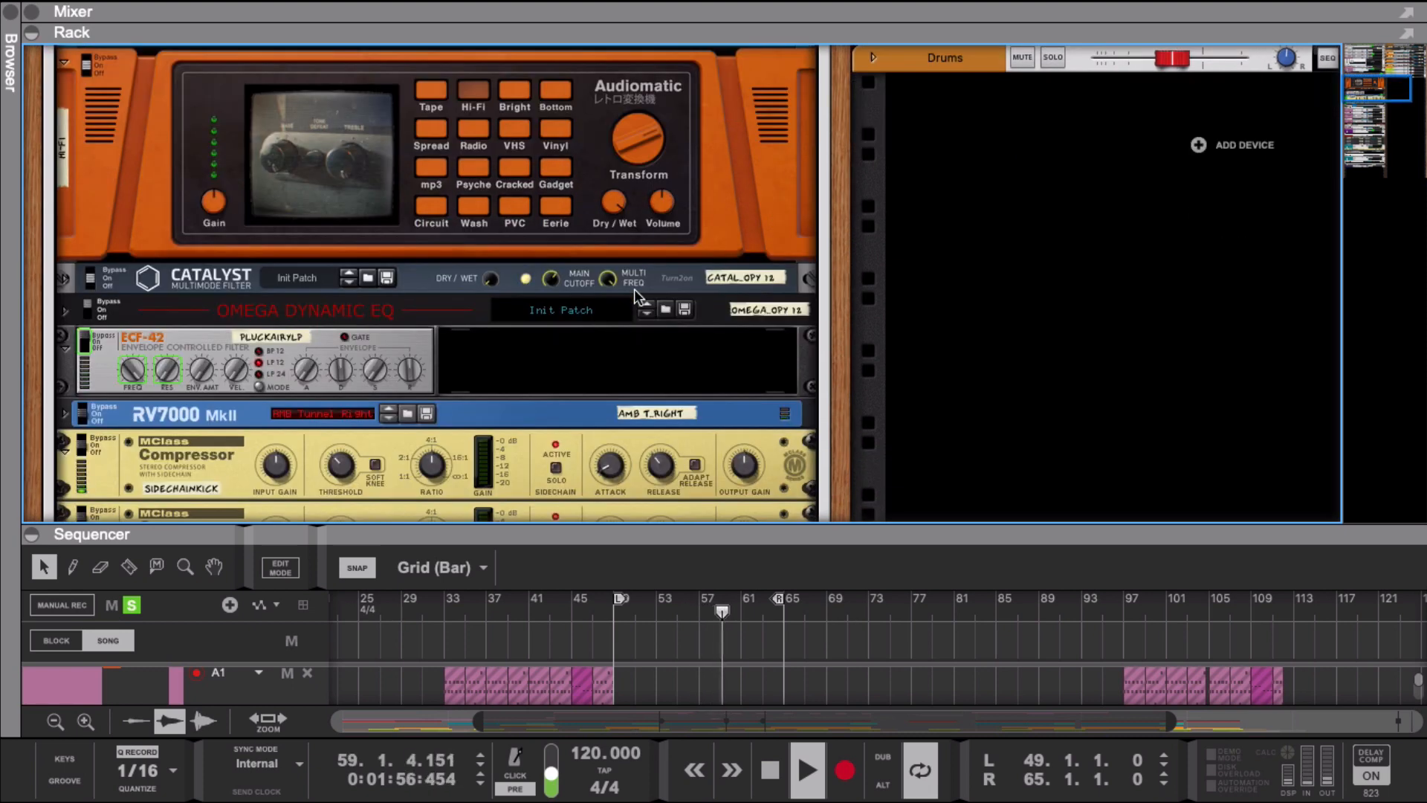
scroll(634, 289, down, 1)
scroll(637, 297, down, 1)
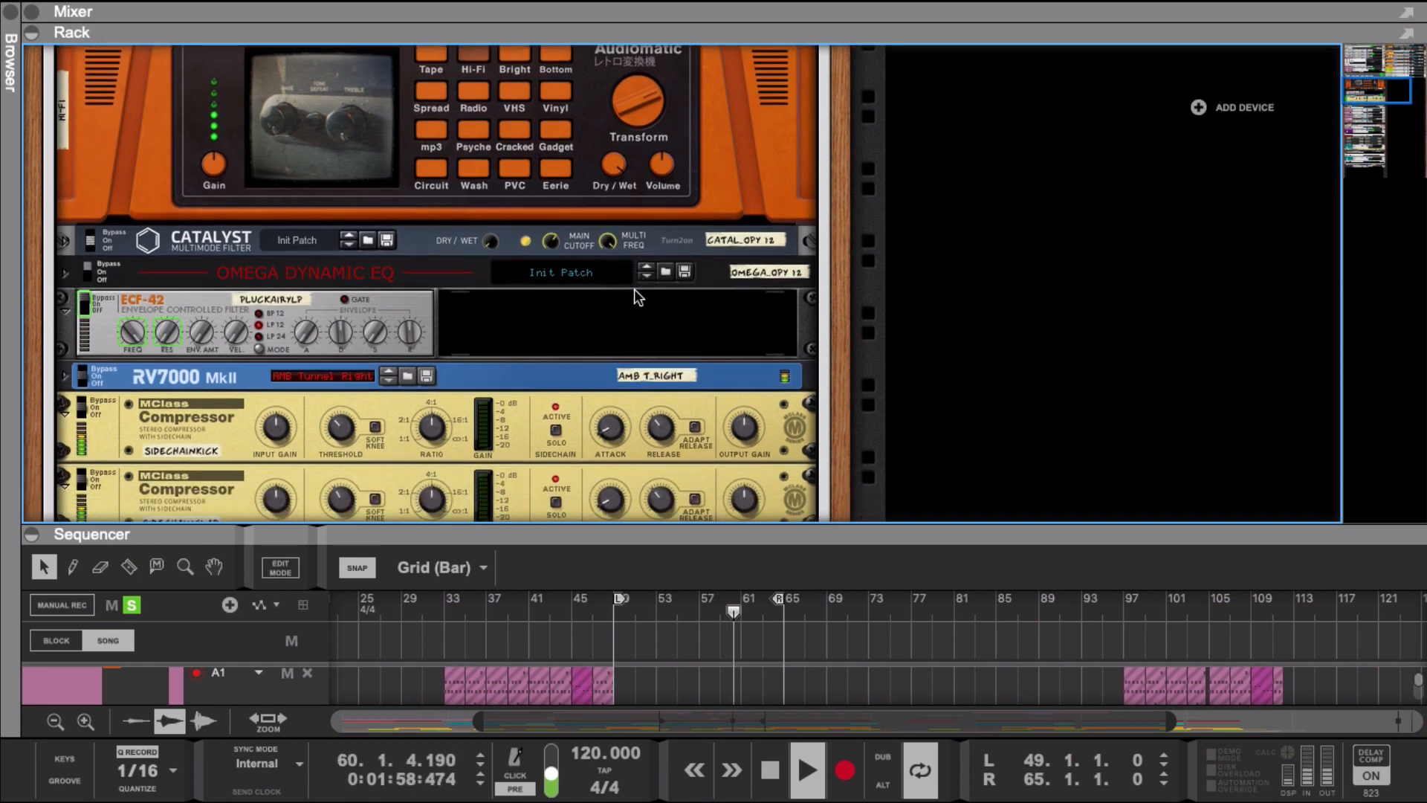
scroll(635, 290, down, 1)
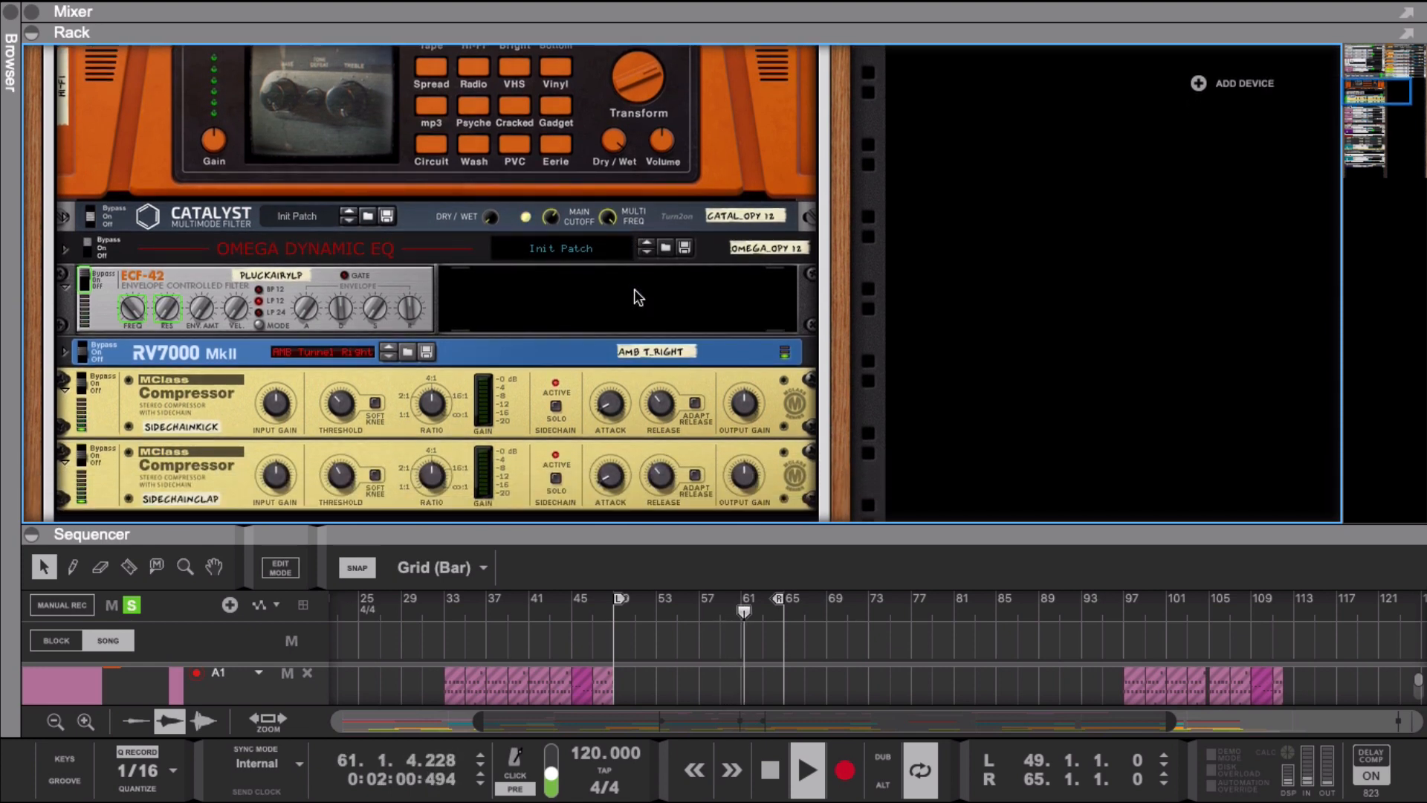
scroll(636, 297, down, 8)
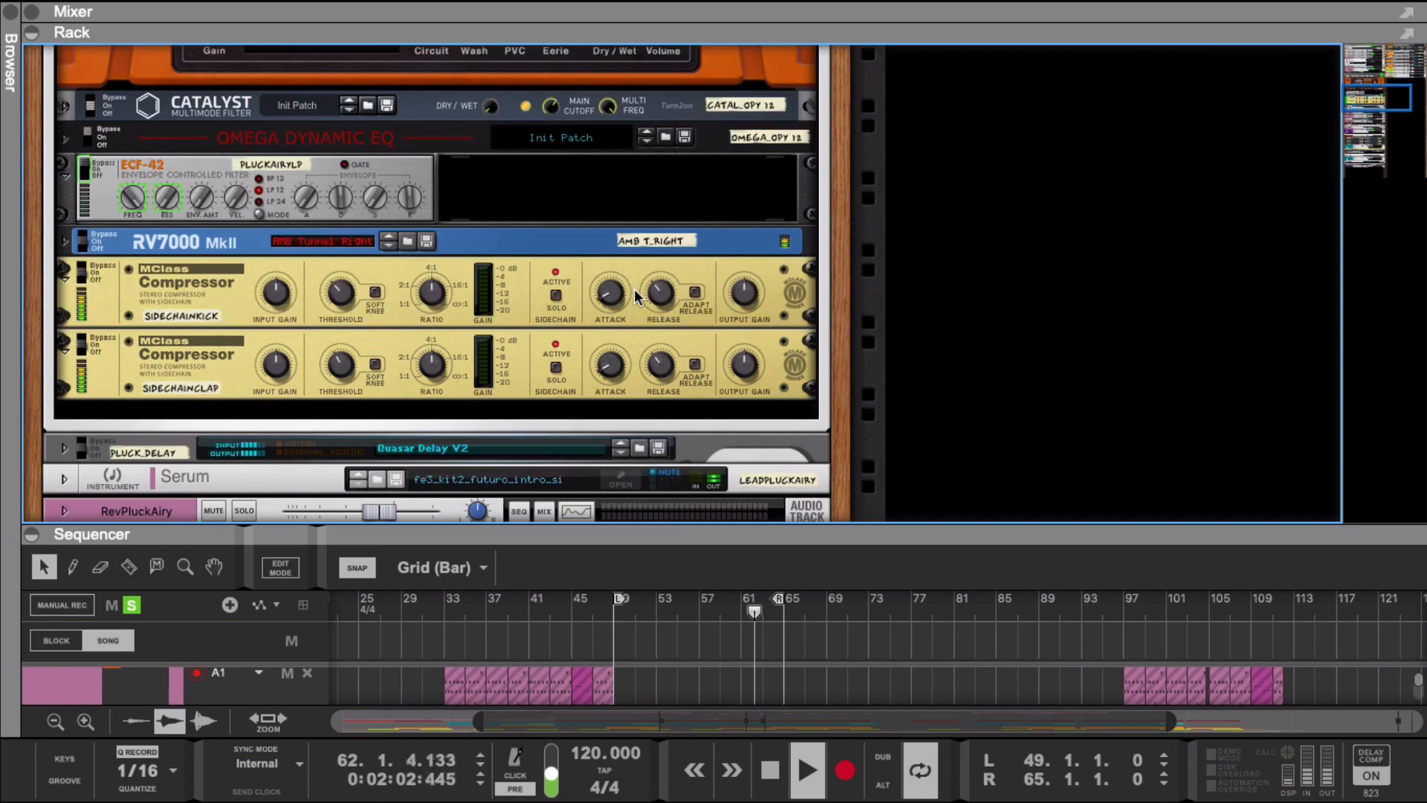
scroll(456, 325, down, 5)
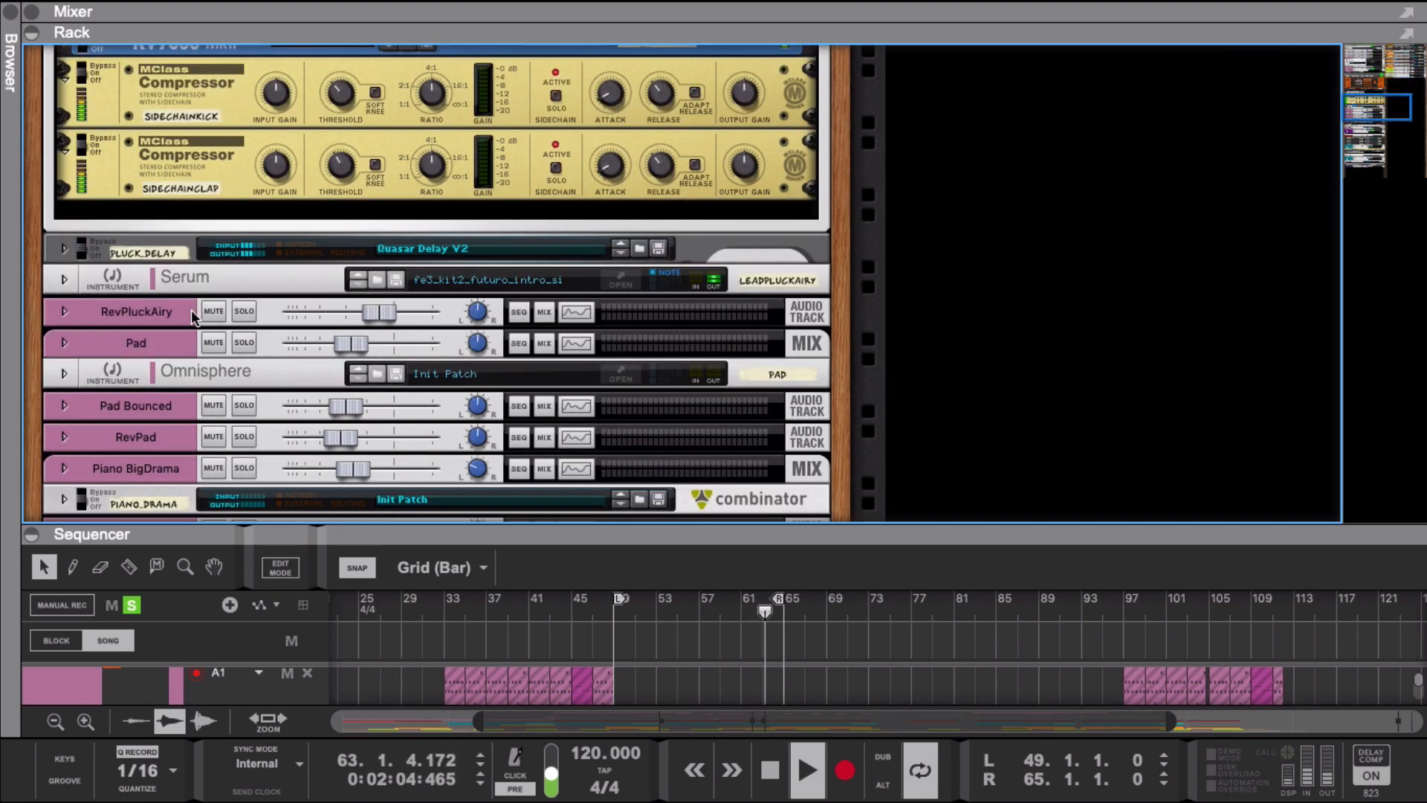
click(65, 251)
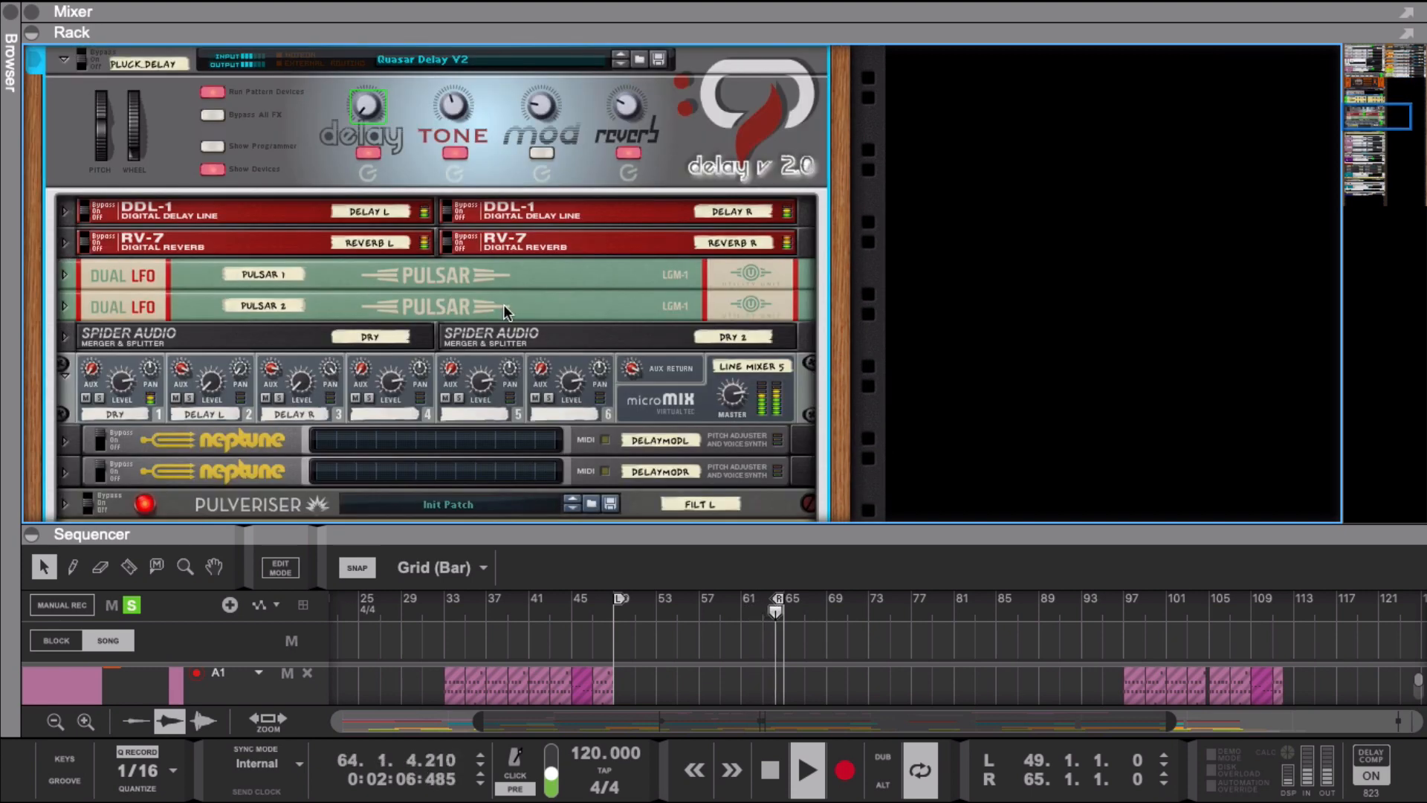
scroll(503, 305, up, 2)
scroll(501, 303, up, 2)
click(216, 253)
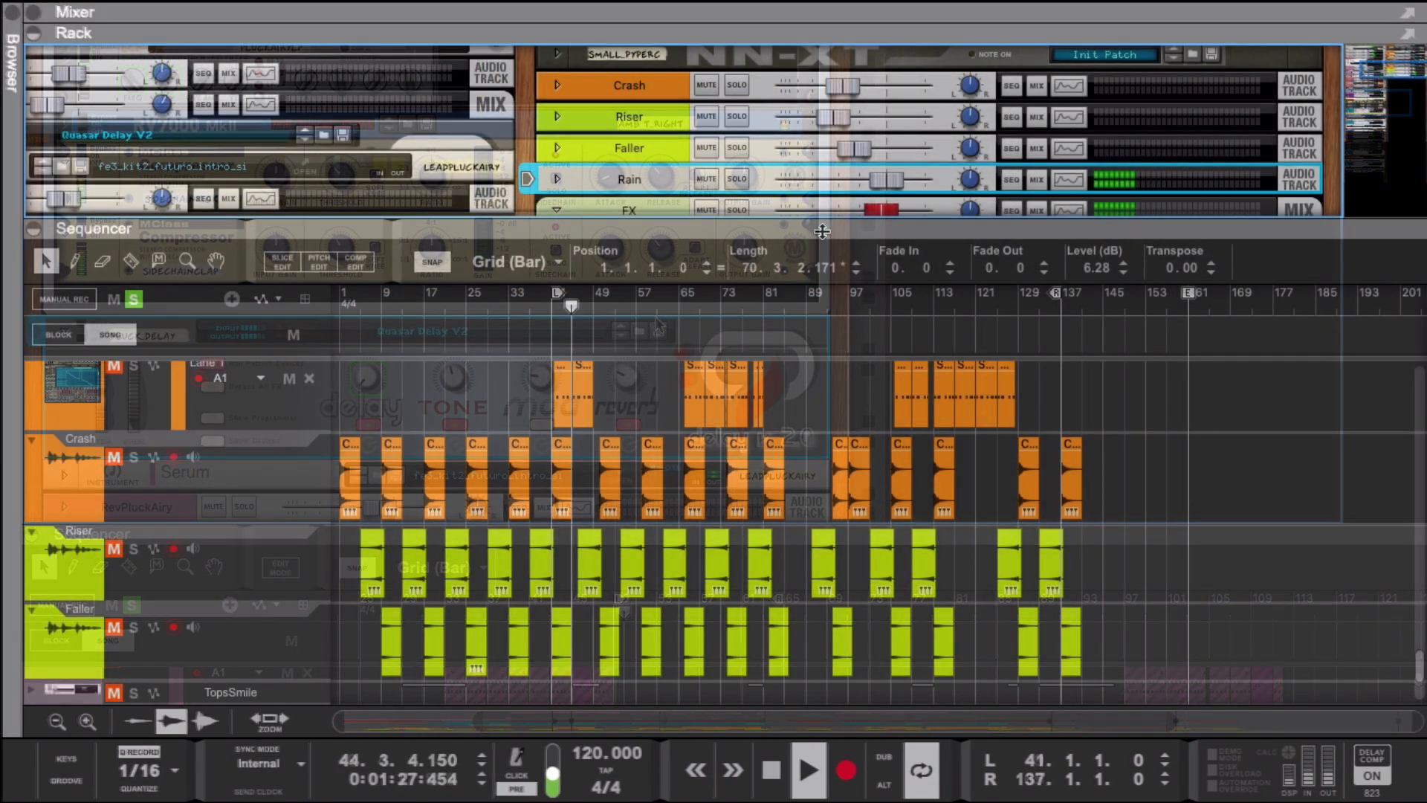
- Expand the sequencer to full height and examine the Crash, Riser and Faller clips around bar 9 by selecting and zooming to them
drag(822, 232, 822, 53)
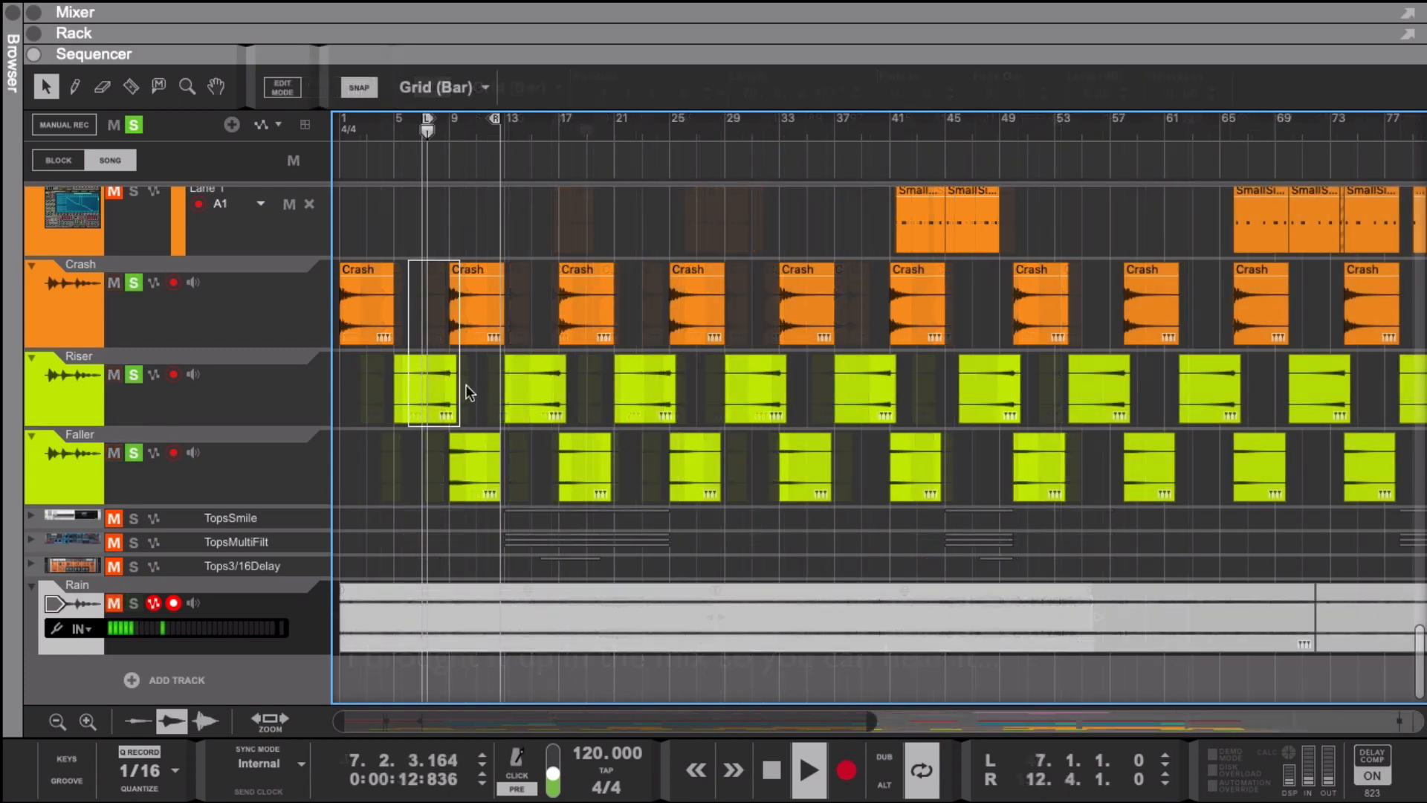
drag(408, 261, 483, 437)
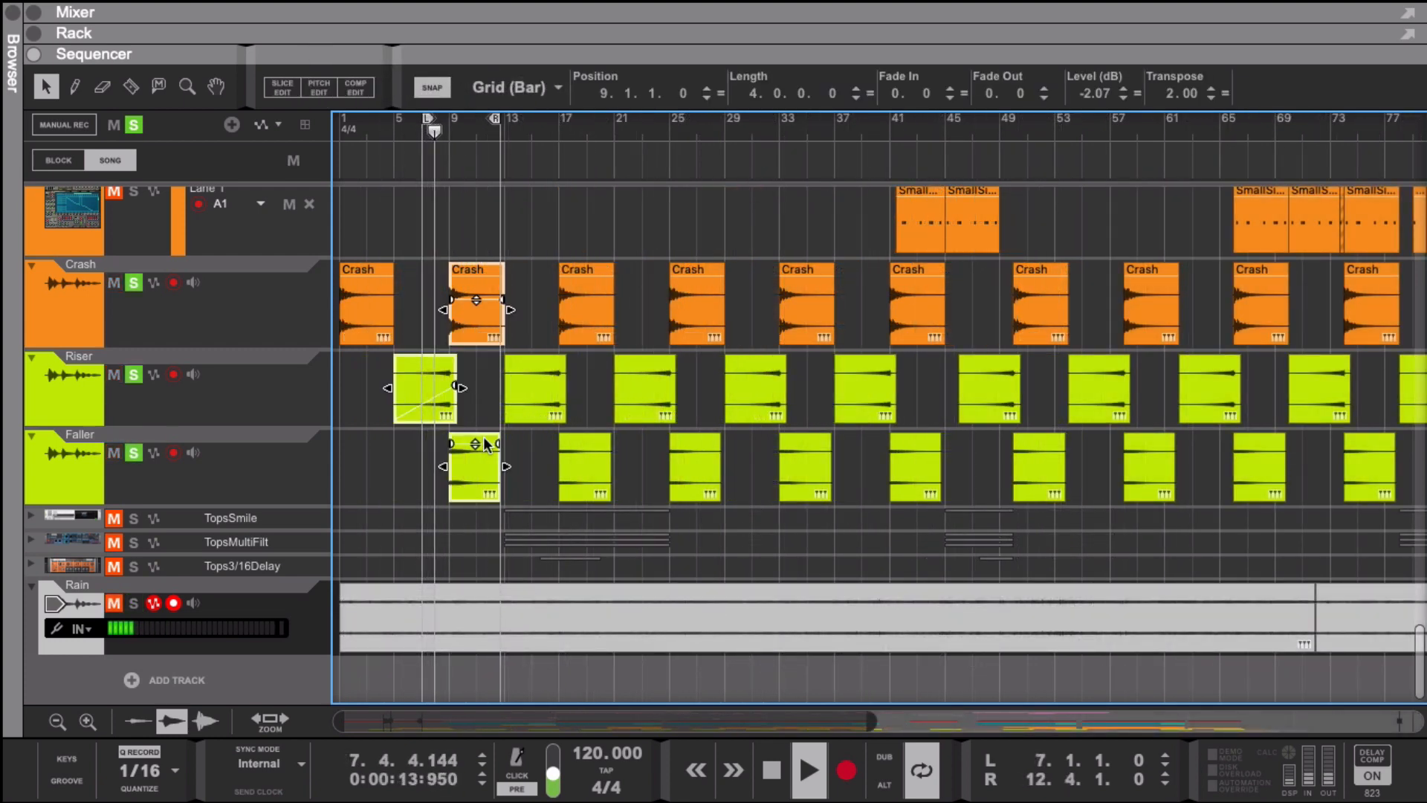
key(z)
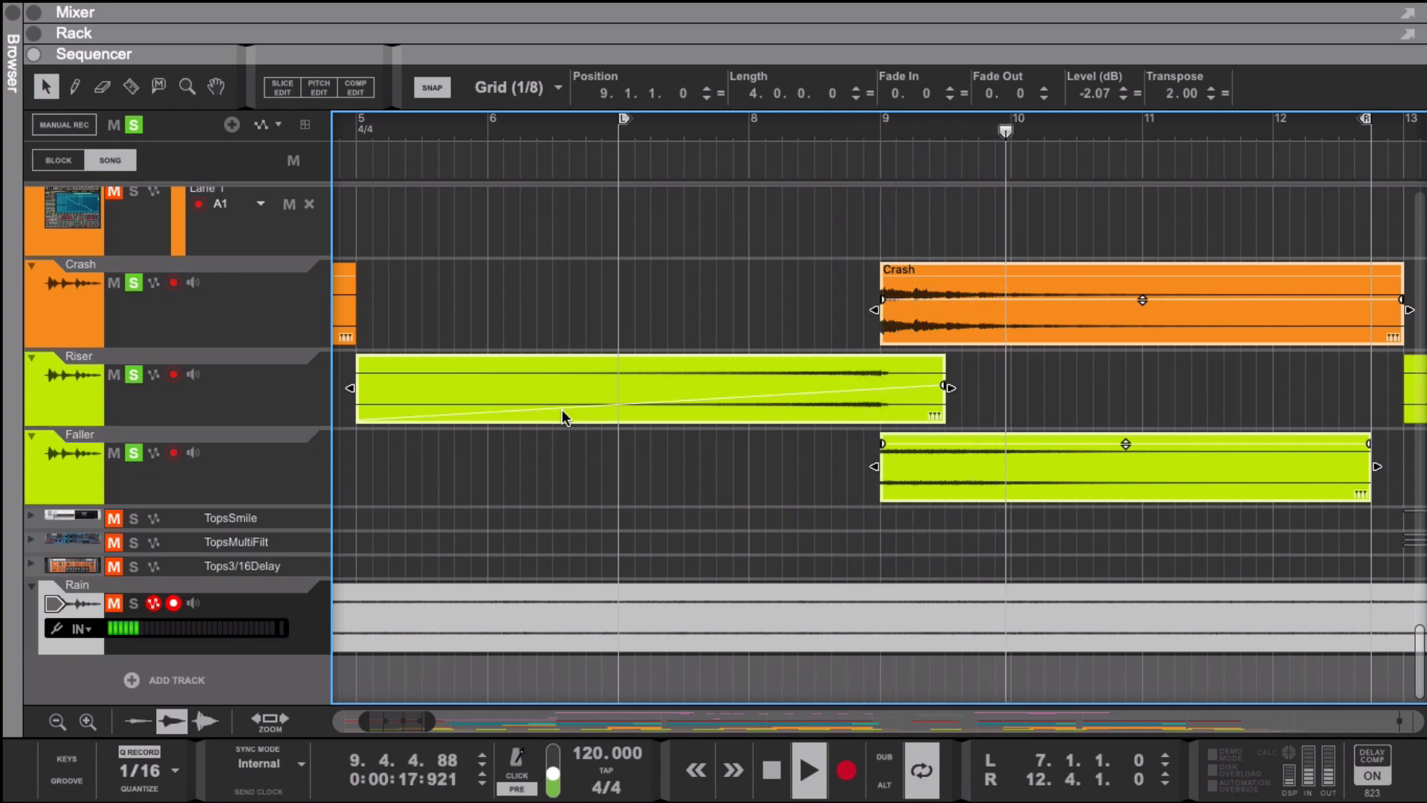
key(z)
- Play the soloed ()-| track from bar 66 while examining its hi-hat samples in the NN-XT
scroll(679, 465, down, 3)
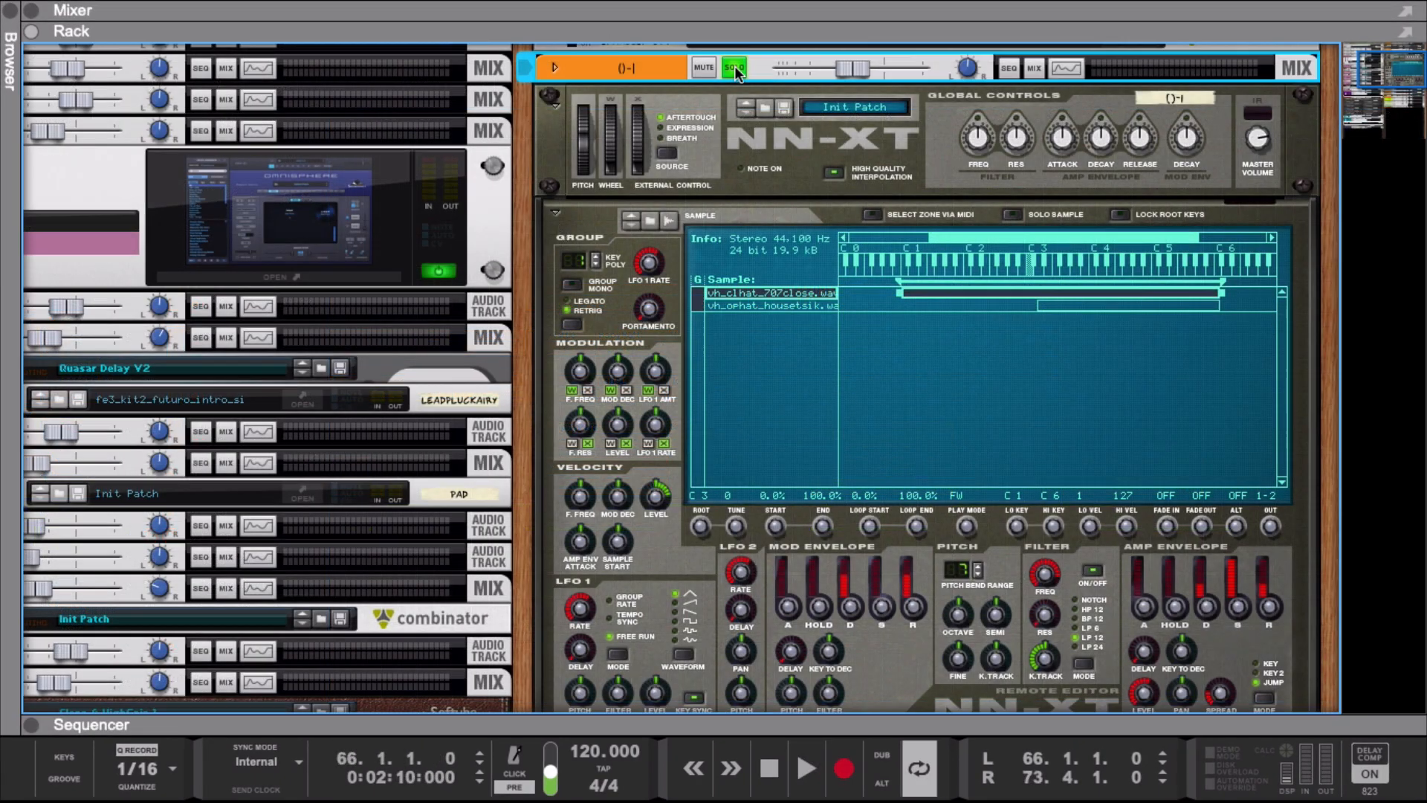
key(space)
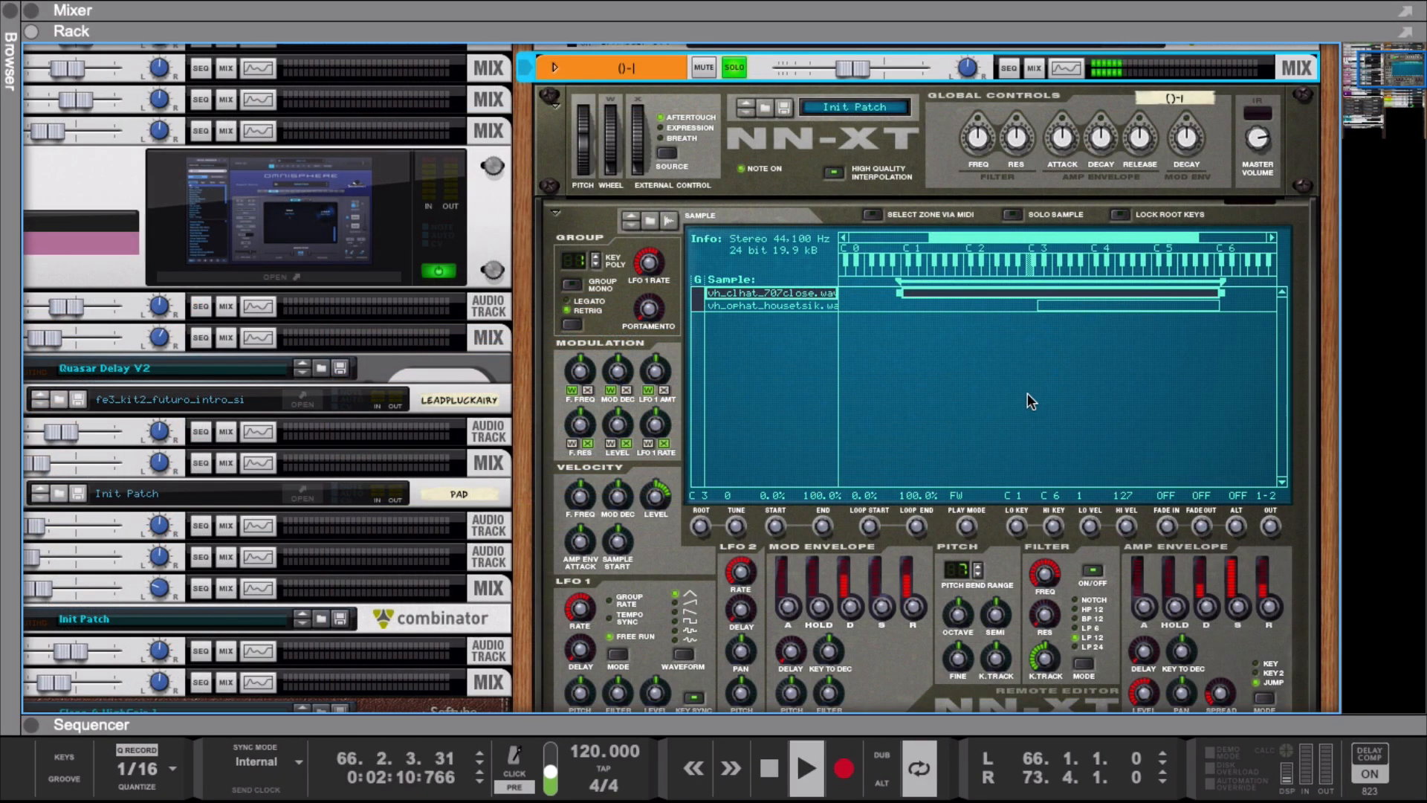
scroll(1027, 392, down, 2)
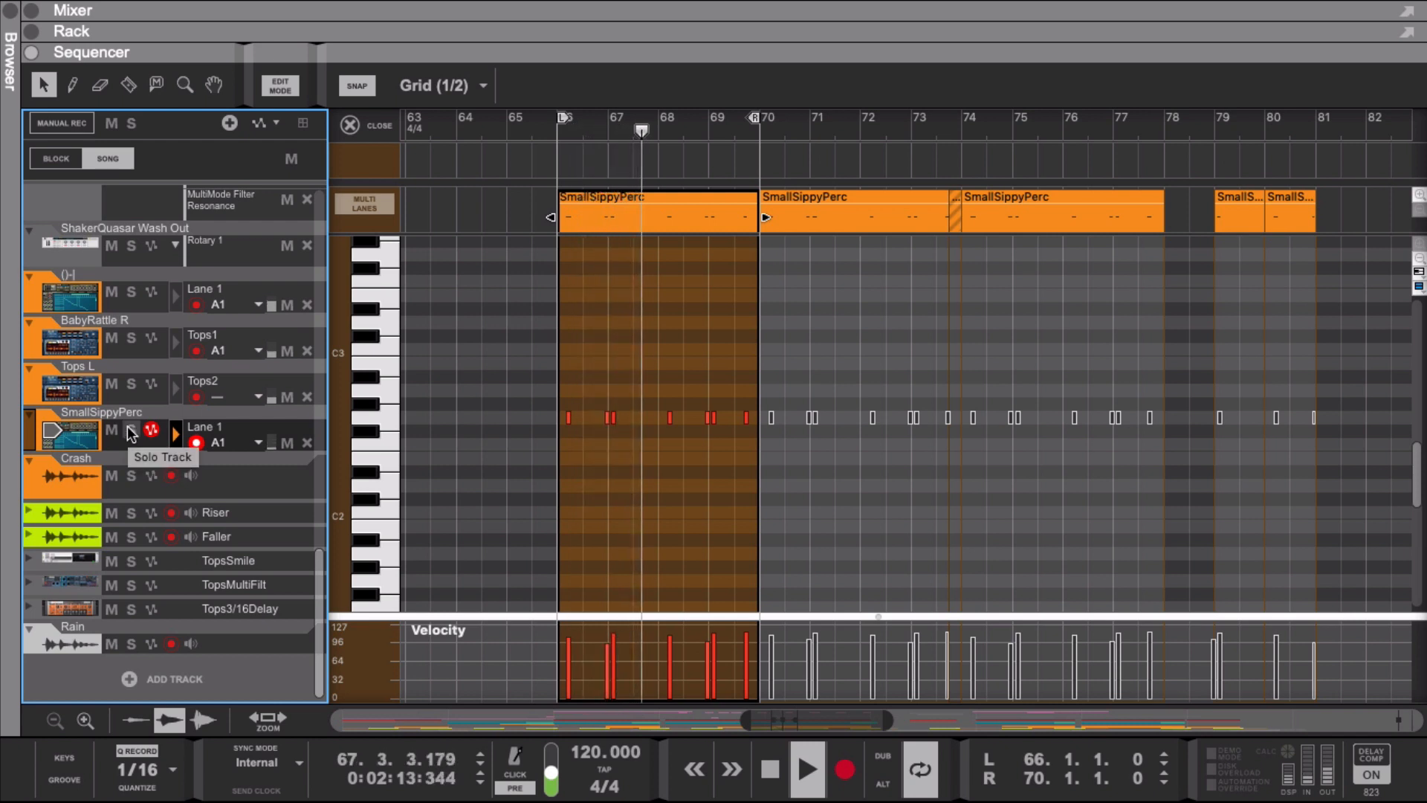
- Audition SmallSippyPerc alone, then compare its lane with the groove set to No Channel and back to channel A1
click(131, 430)
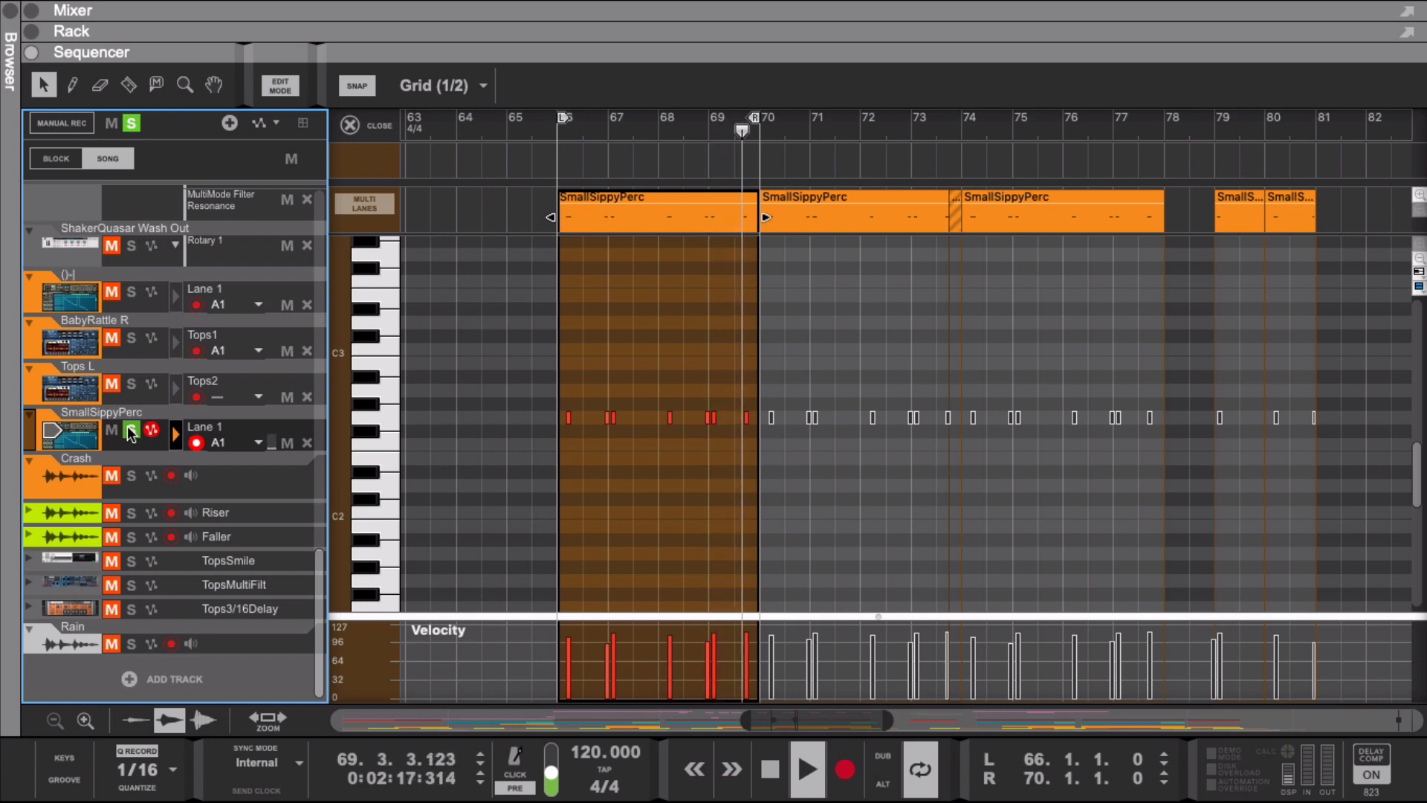
click(131, 430)
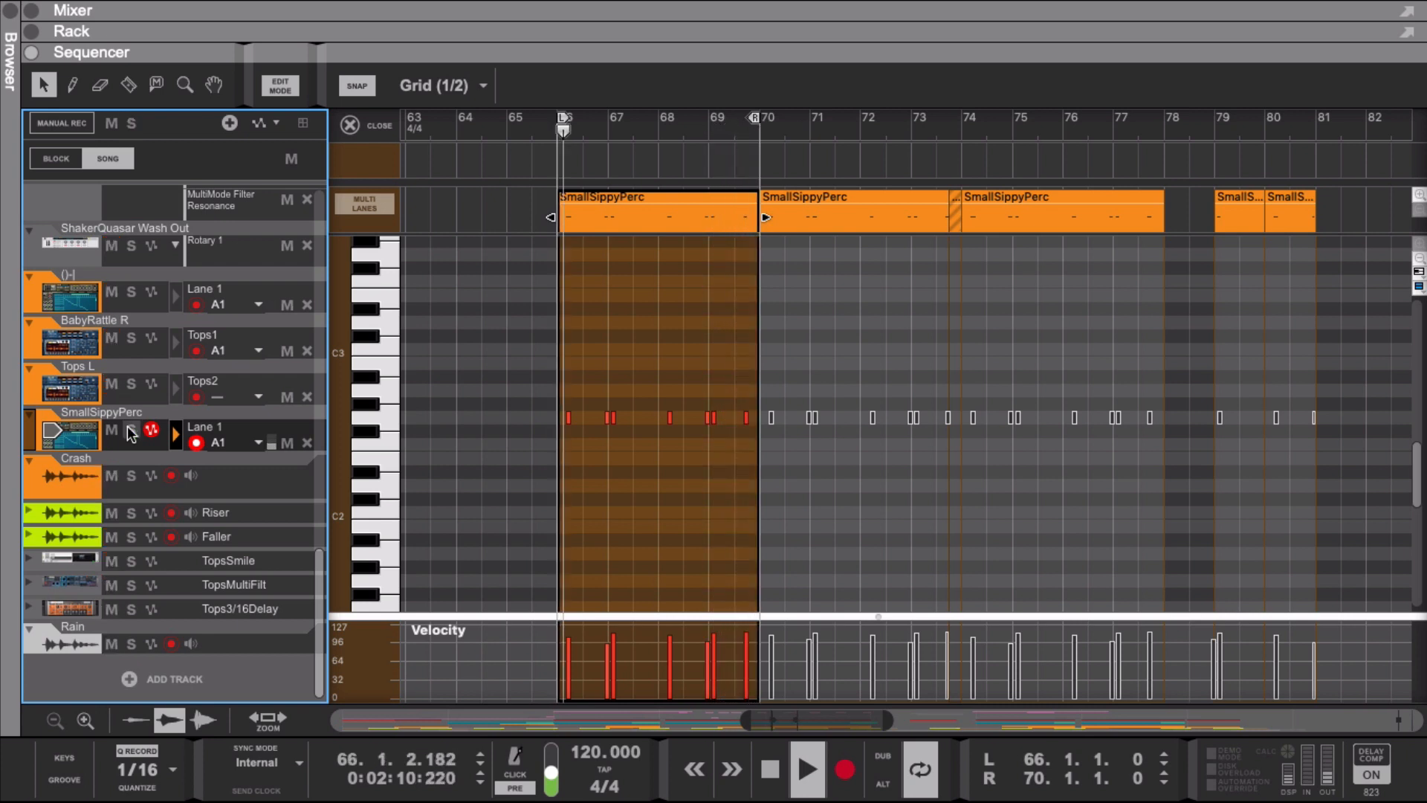
click(224, 444)
click(261, 510)
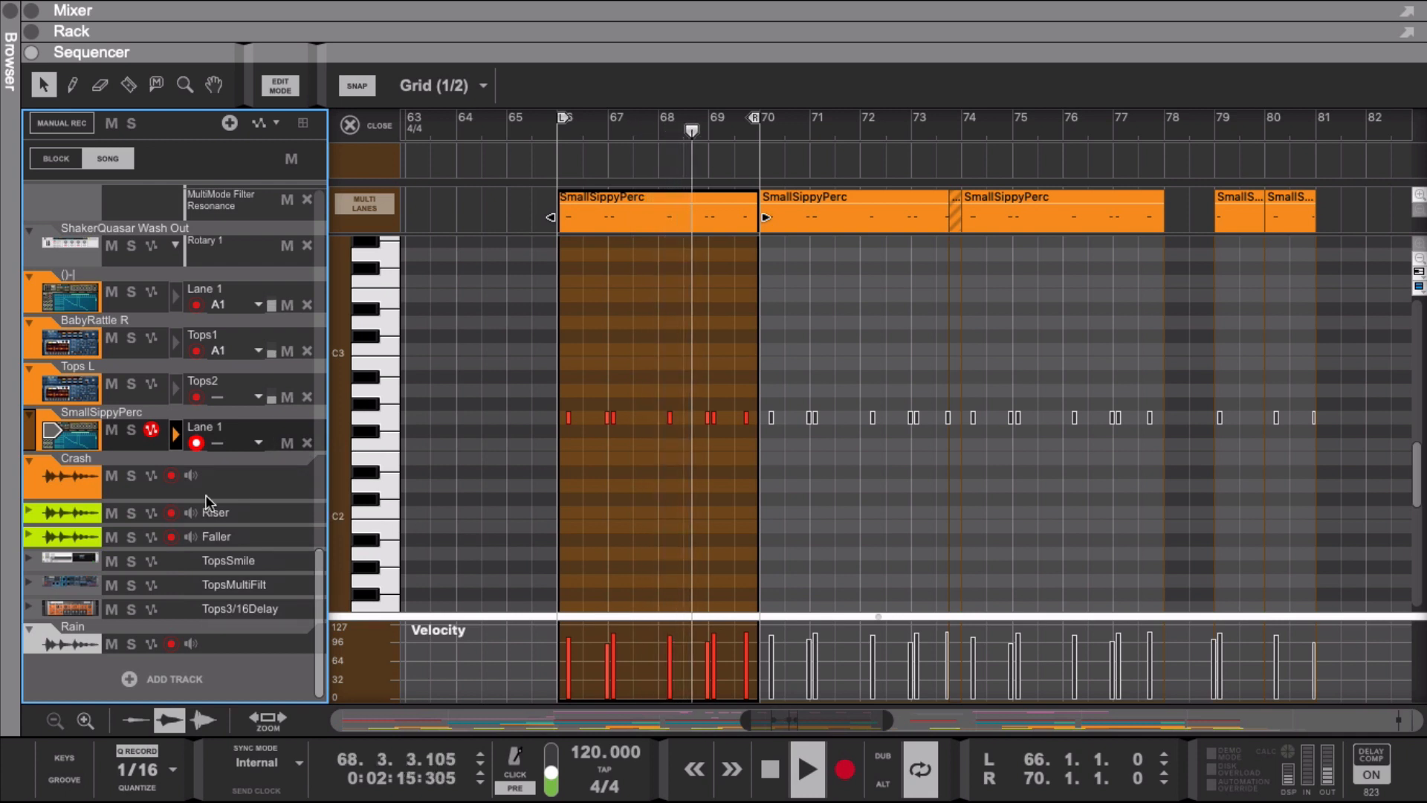
click(233, 449)
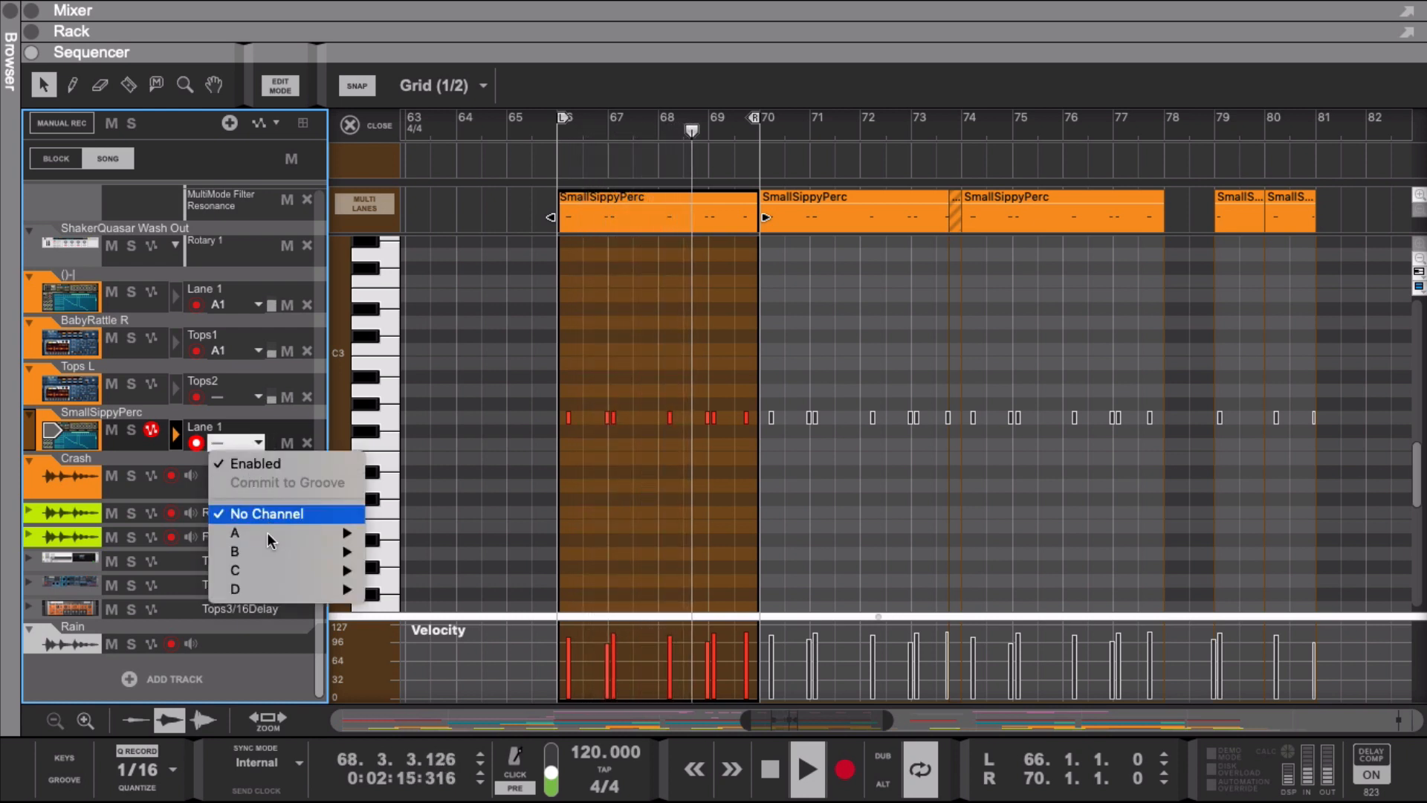
mouse_move(269, 540)
click(413, 533)
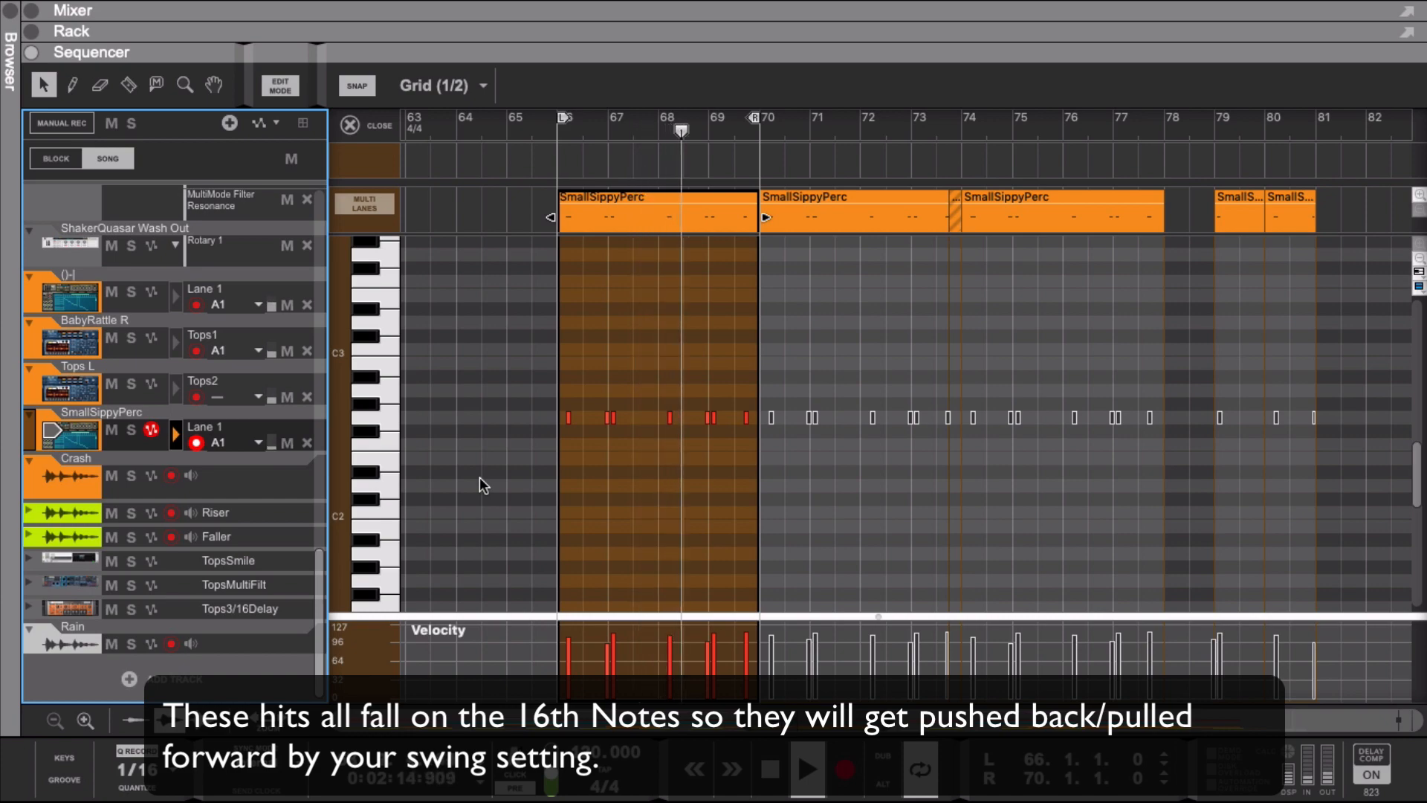
- Show the mixer and compare the panned Tops L and BabyRattle channels by soloing them separately and together, then clear both solos
drag(726, 70, 720, 341)
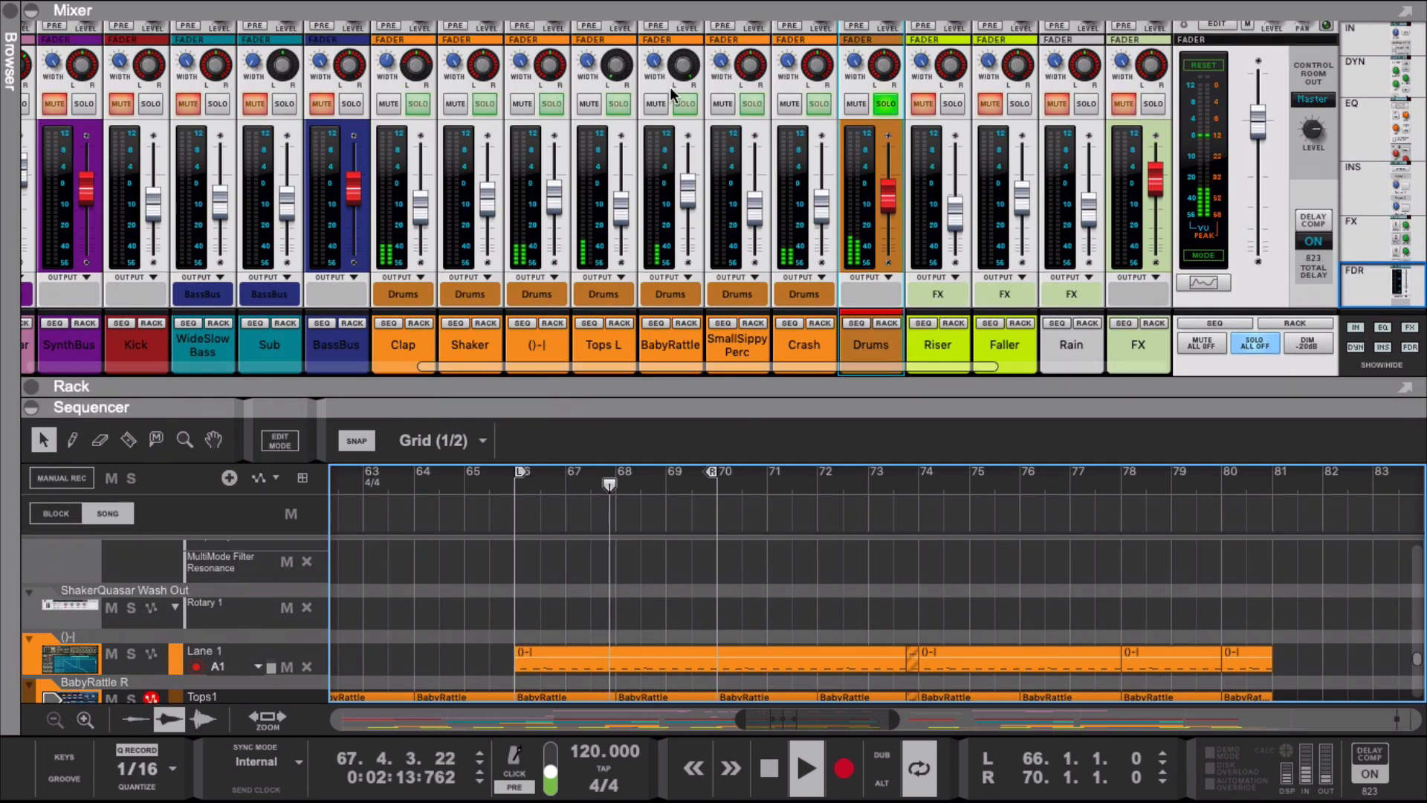
click(618, 103)
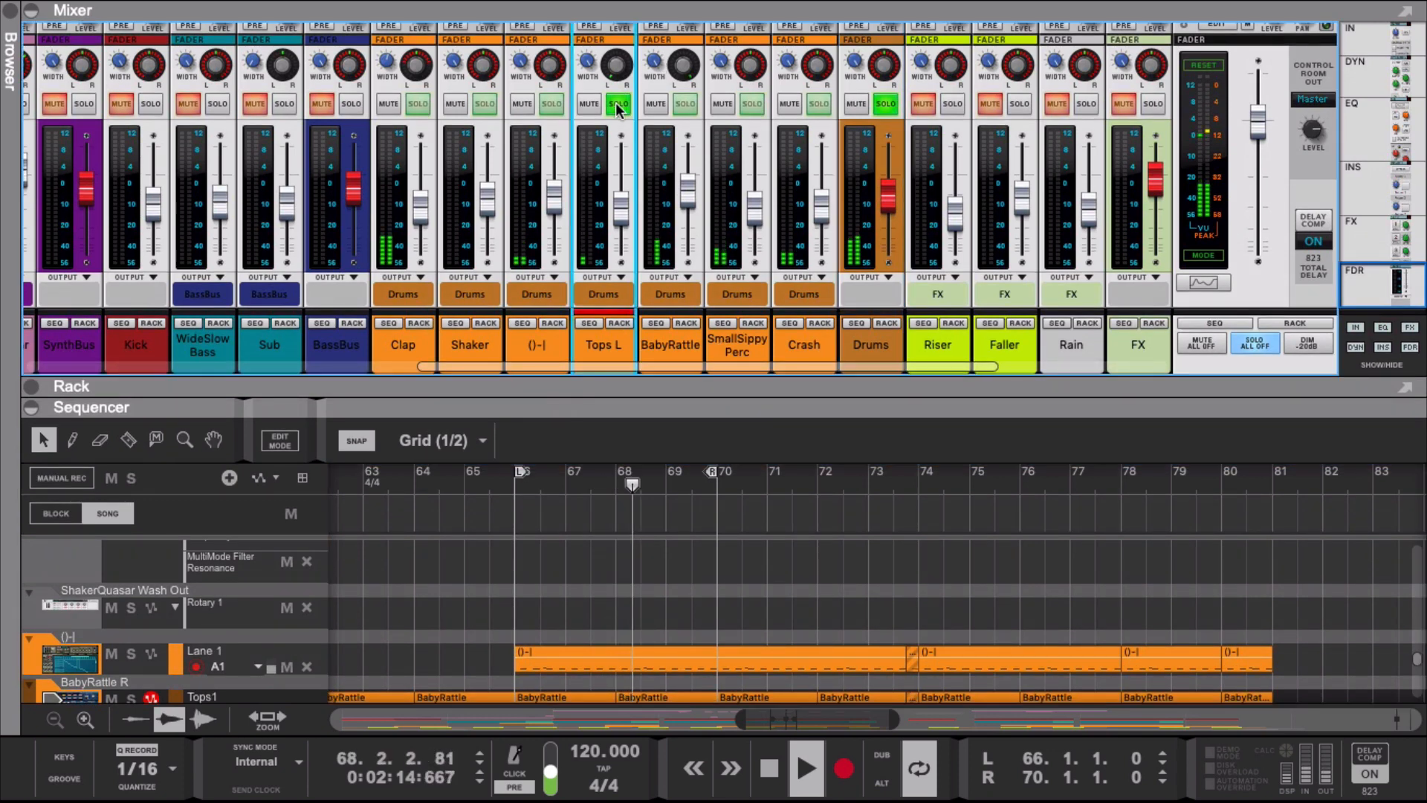
click(685, 104)
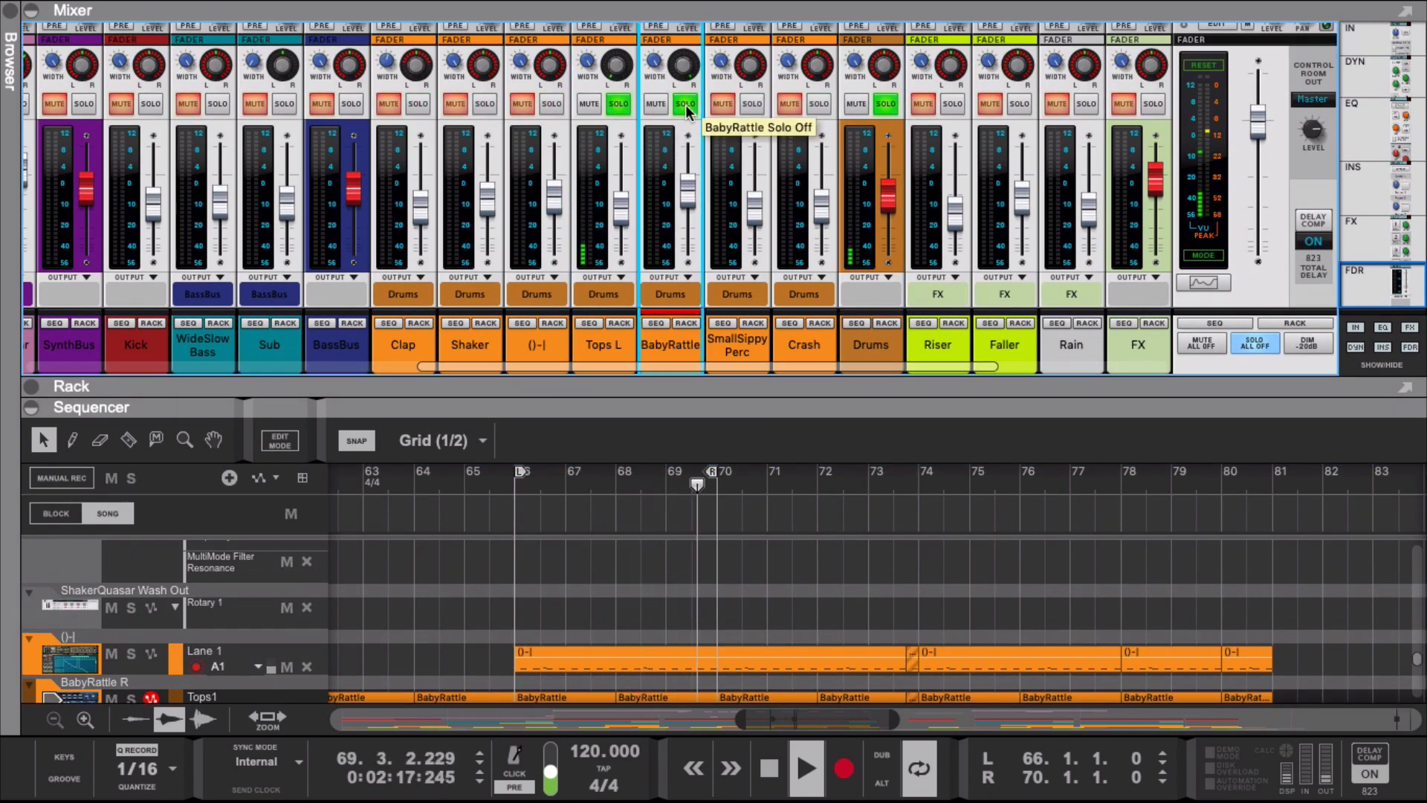
click(616, 104)
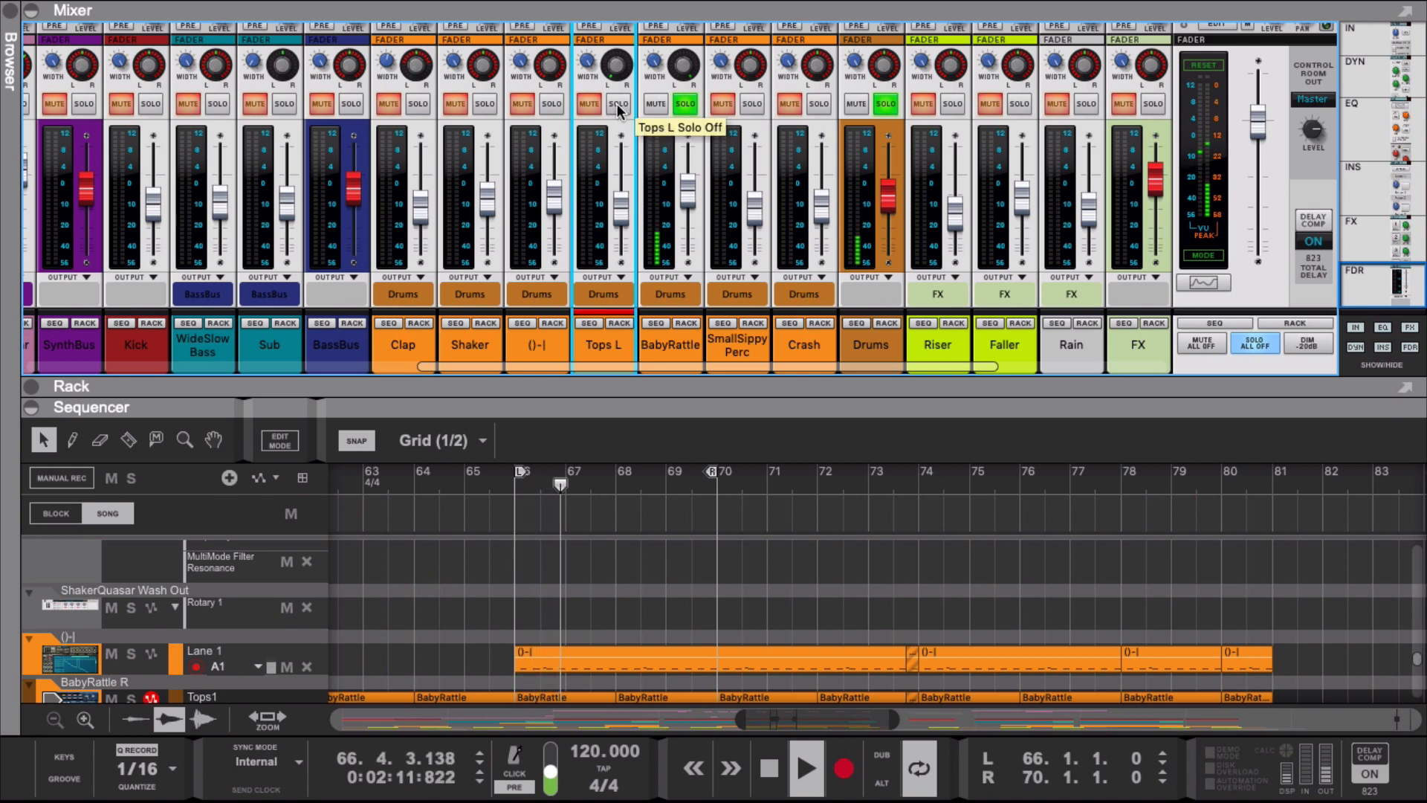
click(618, 104)
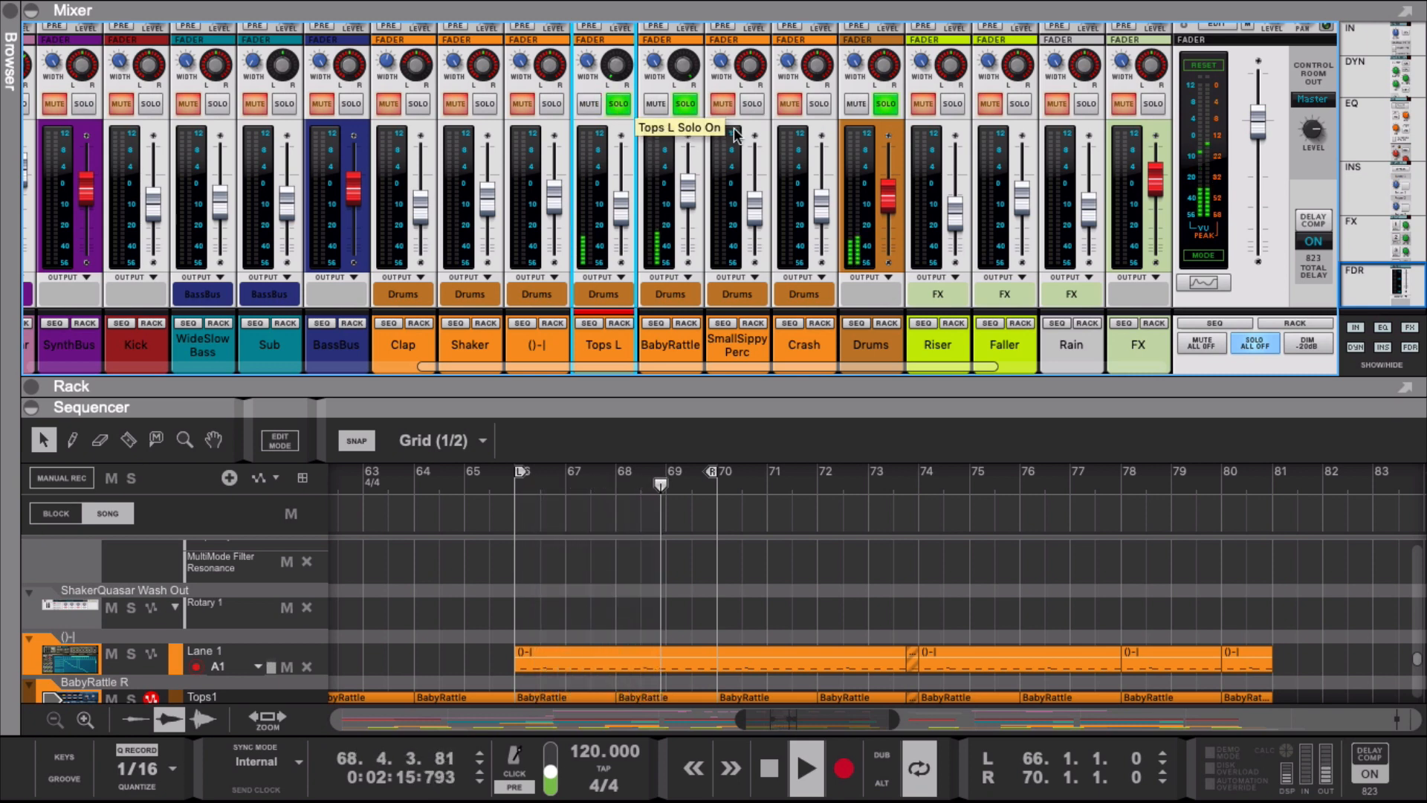
click(685, 106)
click(624, 106)
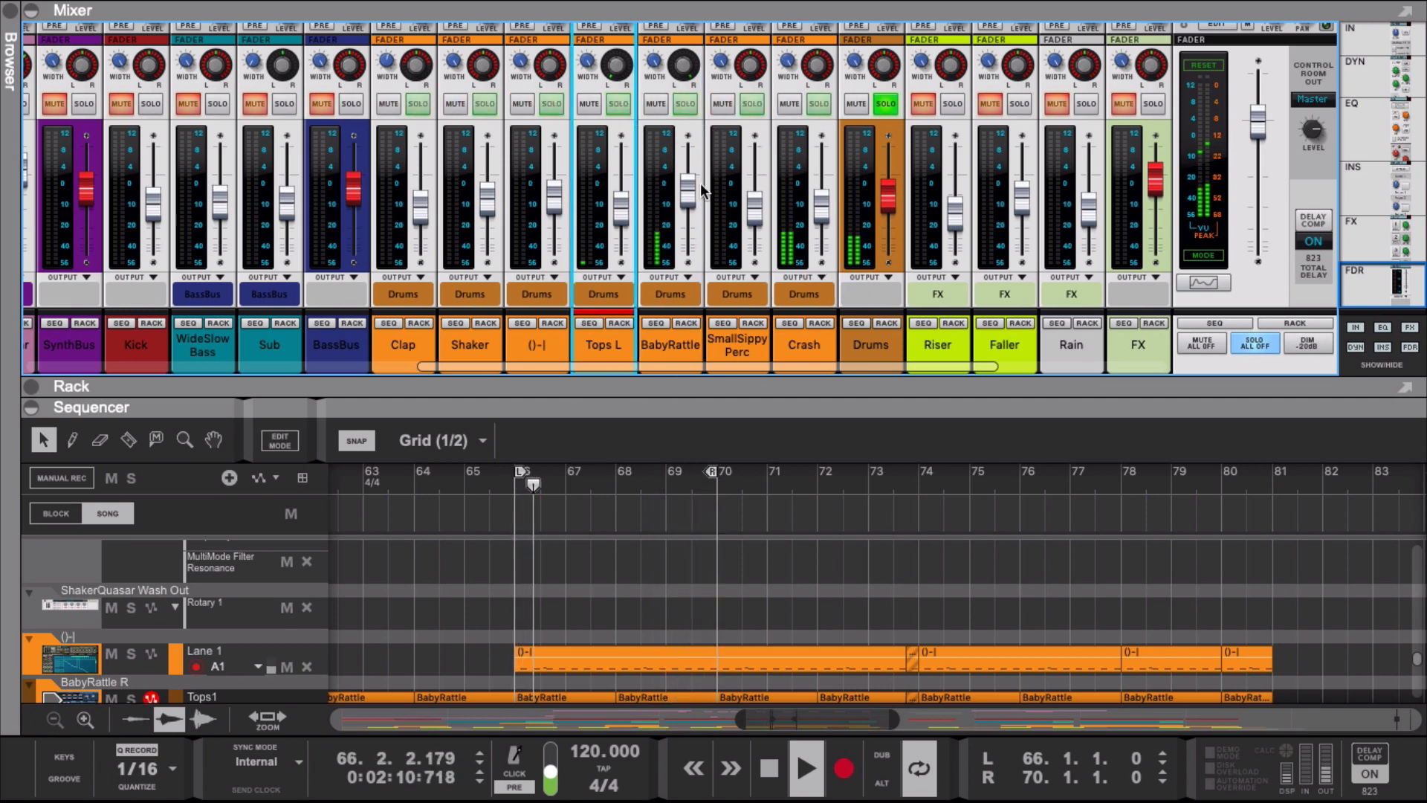
double_click(758, 407)
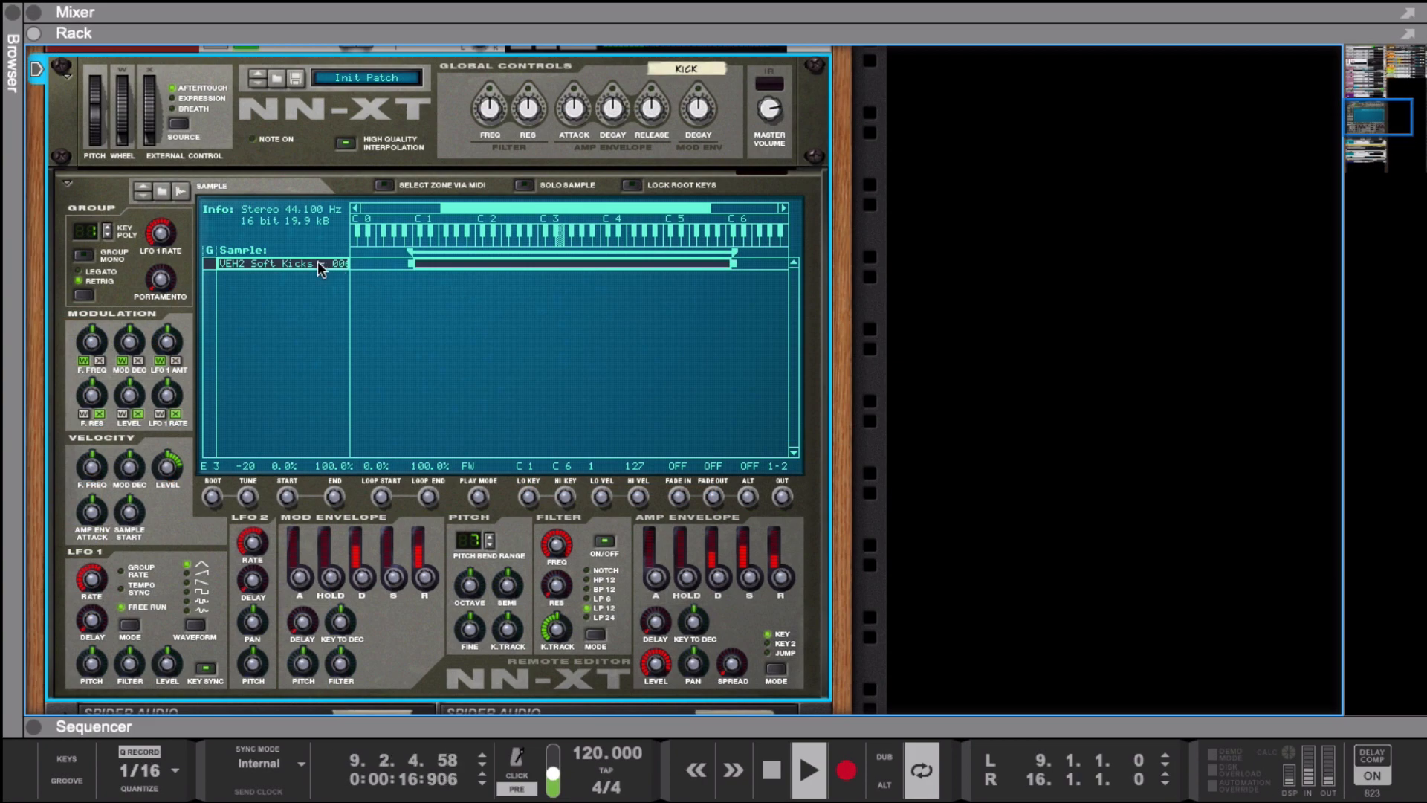
- Duplicate the VEH2 Soft Kicks zone in the Kick NN-XT, assign the copy to outputs 3-4, and enable Solo Sample
right_click(306, 264)
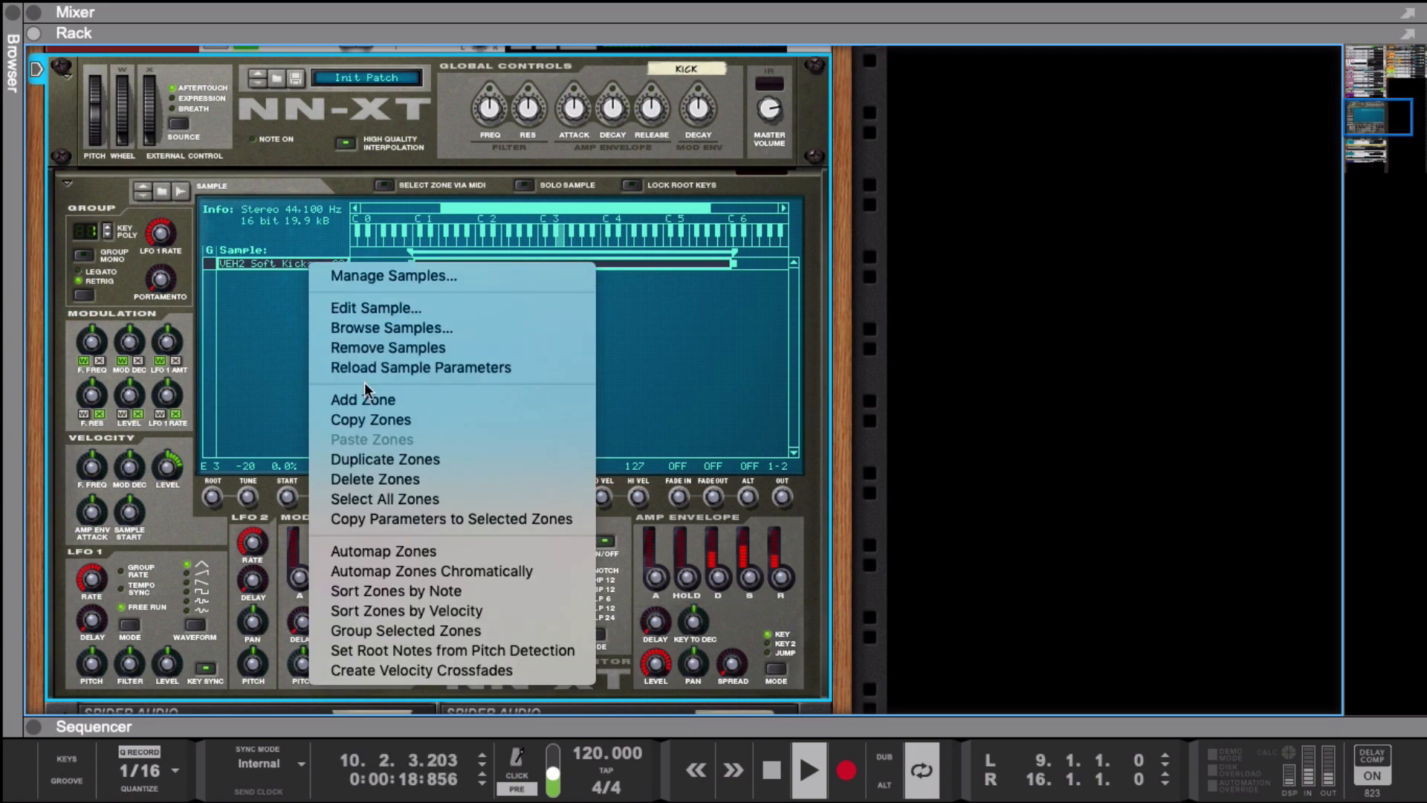
click(369, 460)
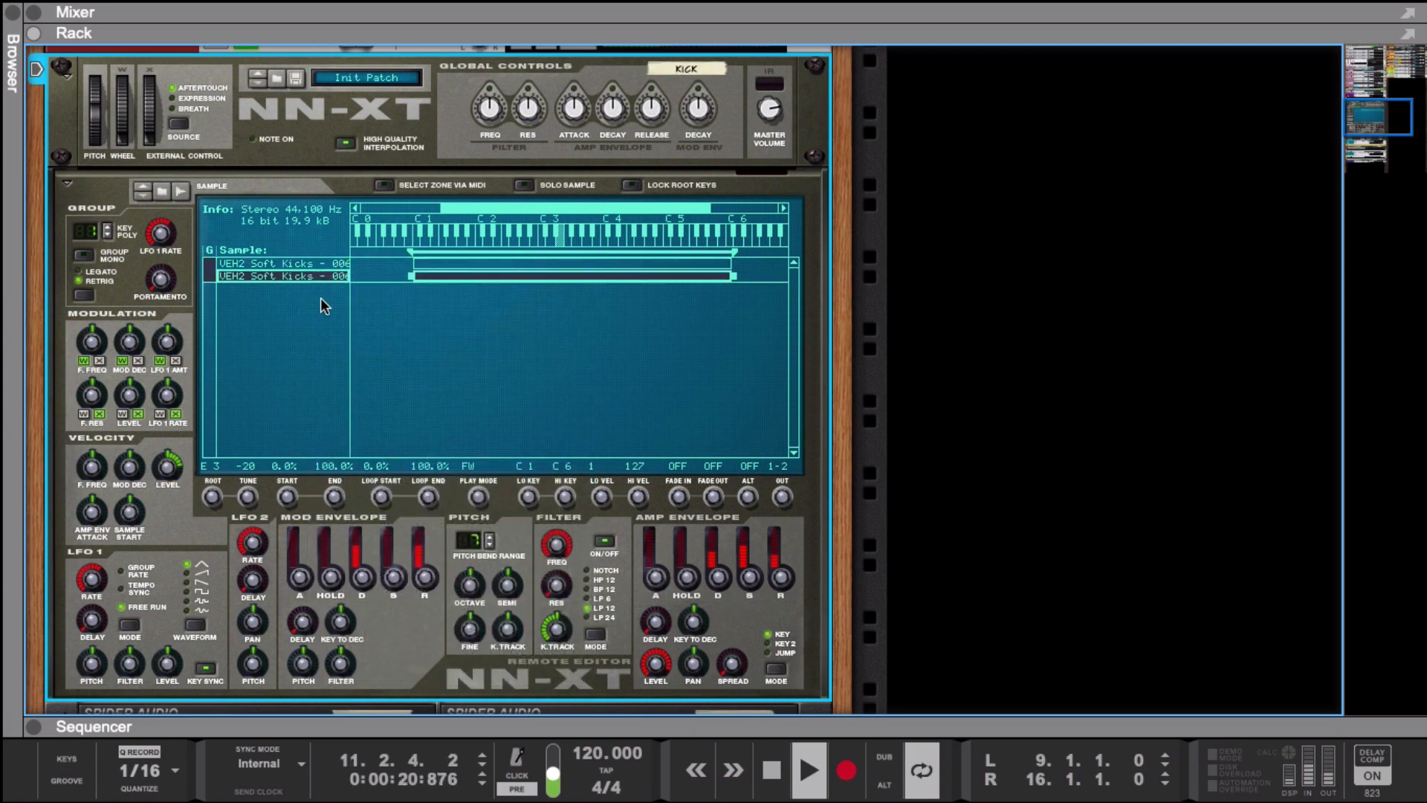
click(524, 186)
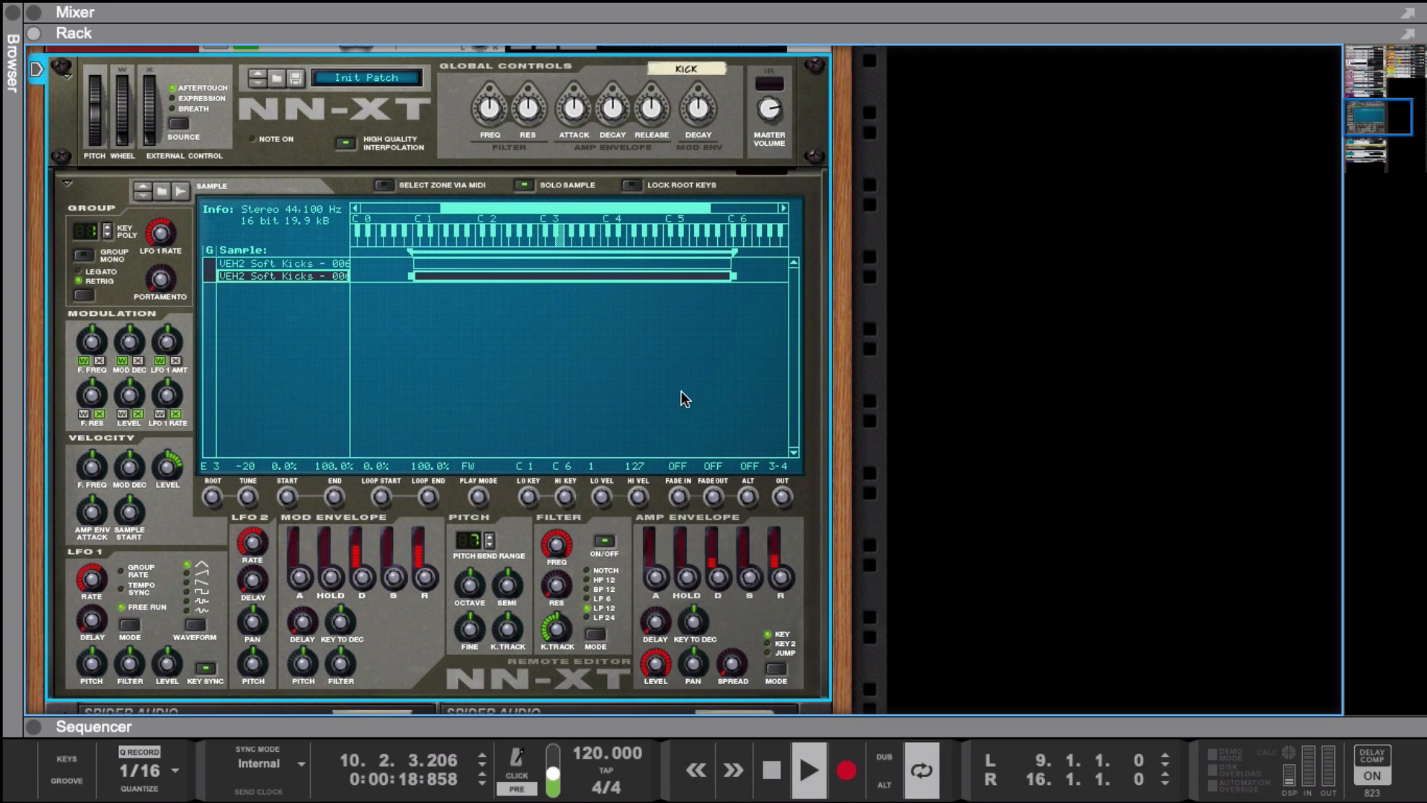
- Fold the Kick NN-XT's remote editor, cable outputs 3 and 4 to the SDCHNKICK1 Spider's splitter inputs, and return to the rack front
key(Tab)
click(68, 186)
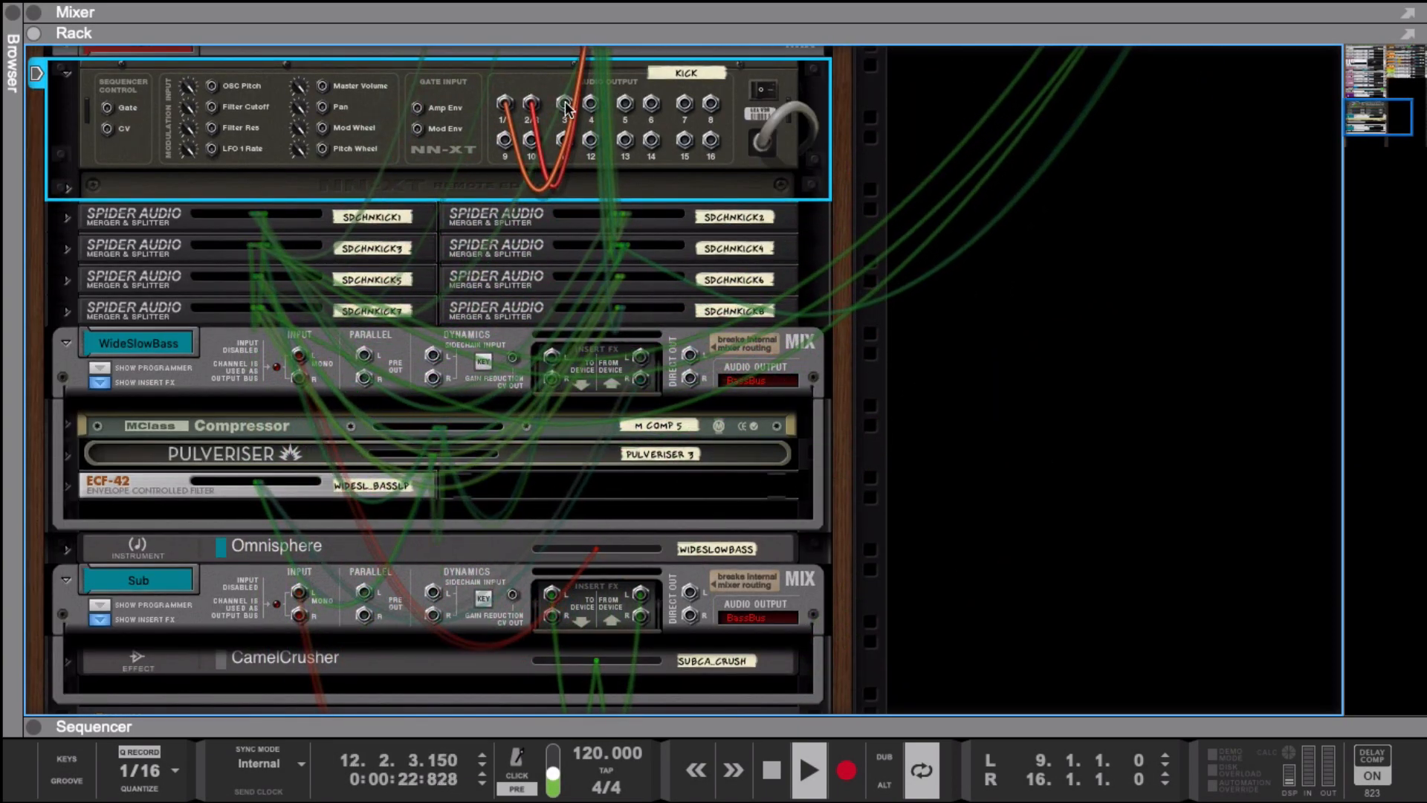
drag(565, 101, 291, 233)
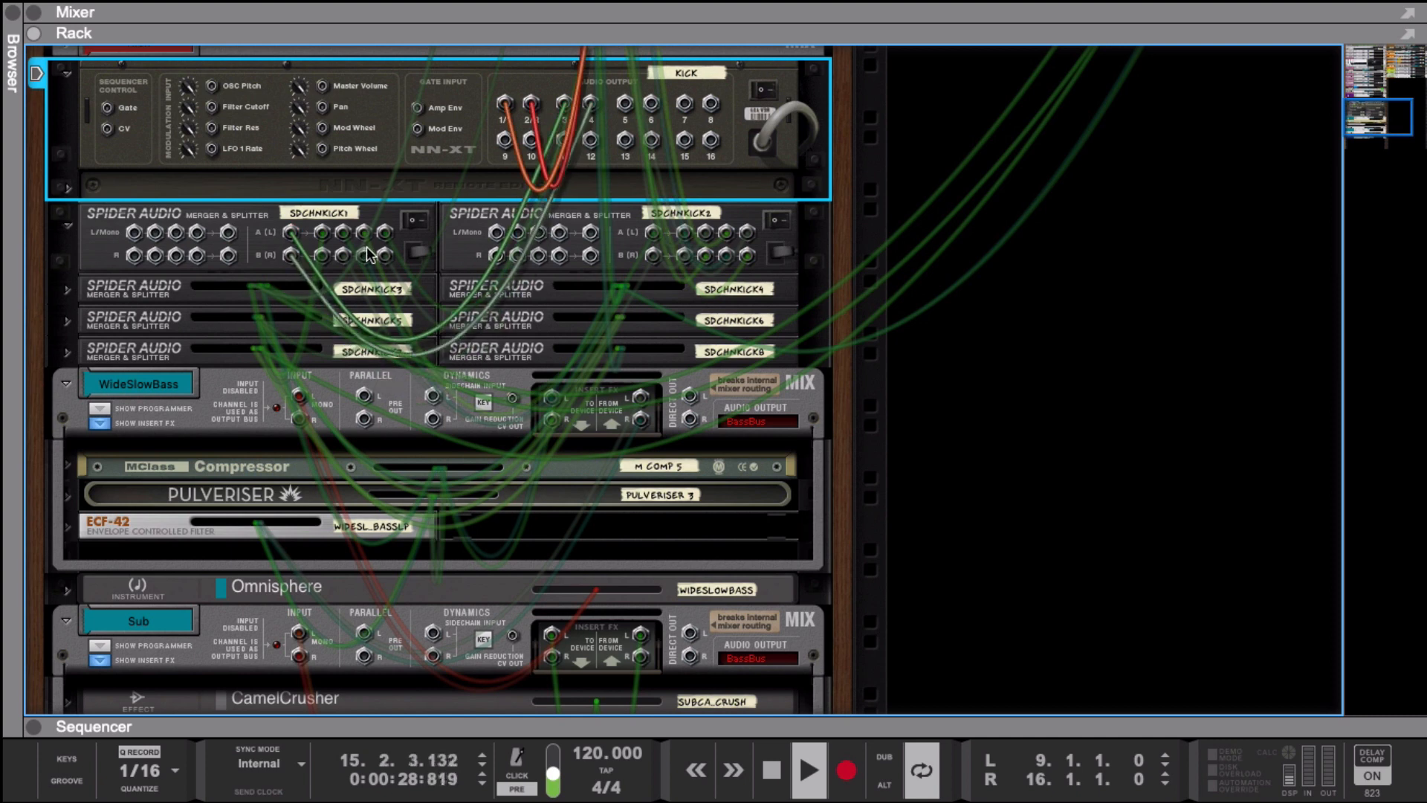
key(Tab)
scroll(152, 221, up, 1)
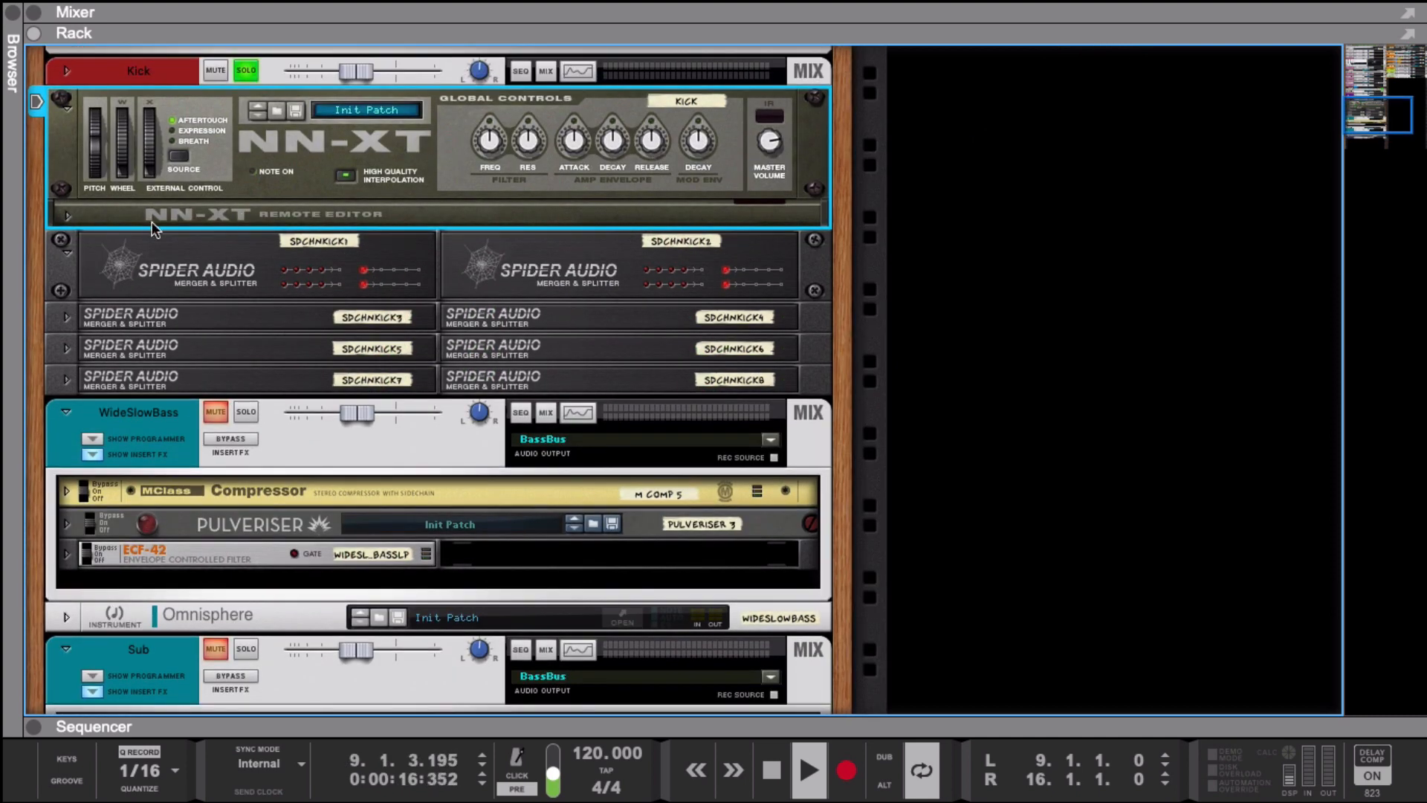
- Select the Analog_Snares_06.wav zone in the Clap NN-XT, review its output routing and the sidechain Spiders beneath, then stop playback
click(67, 216)
click(522, 202)
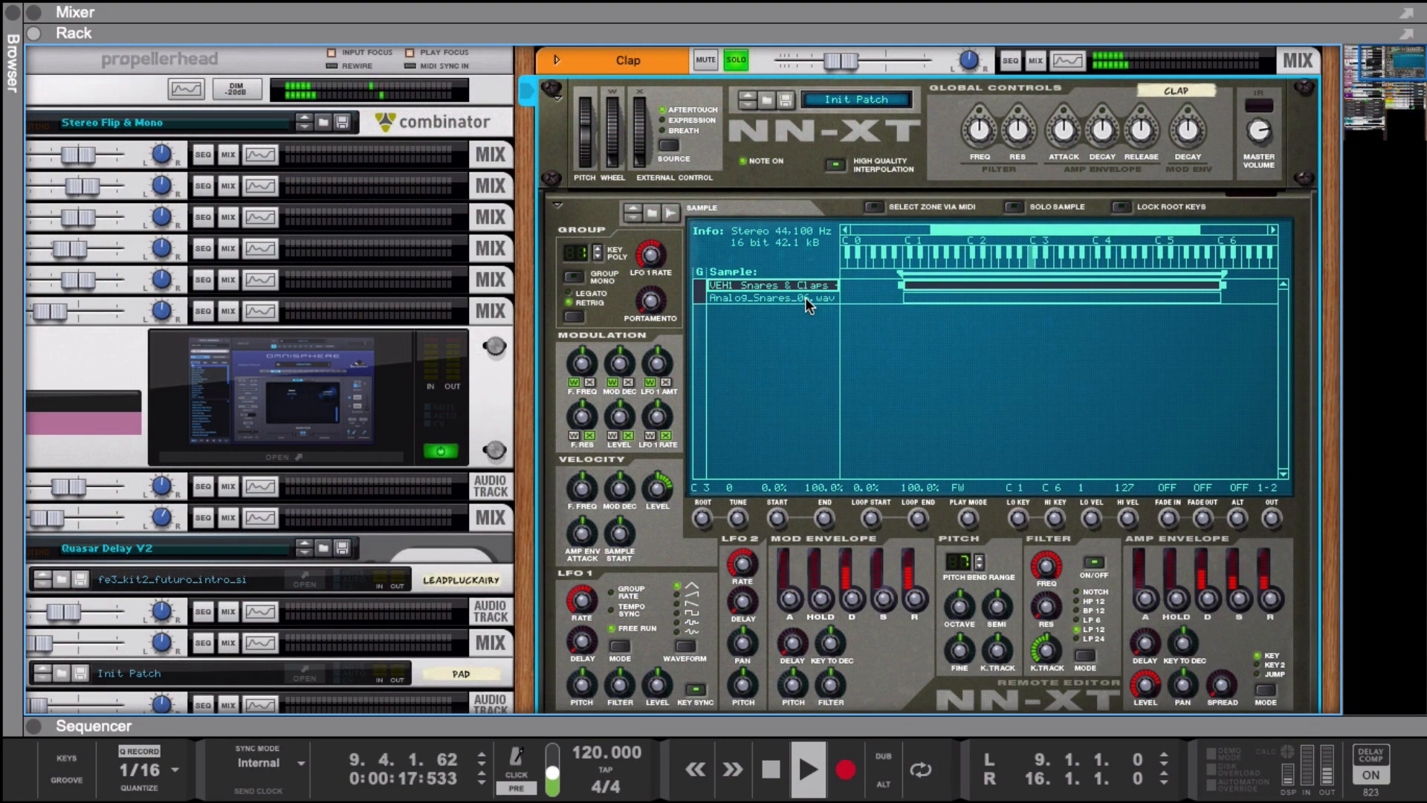
click(805, 297)
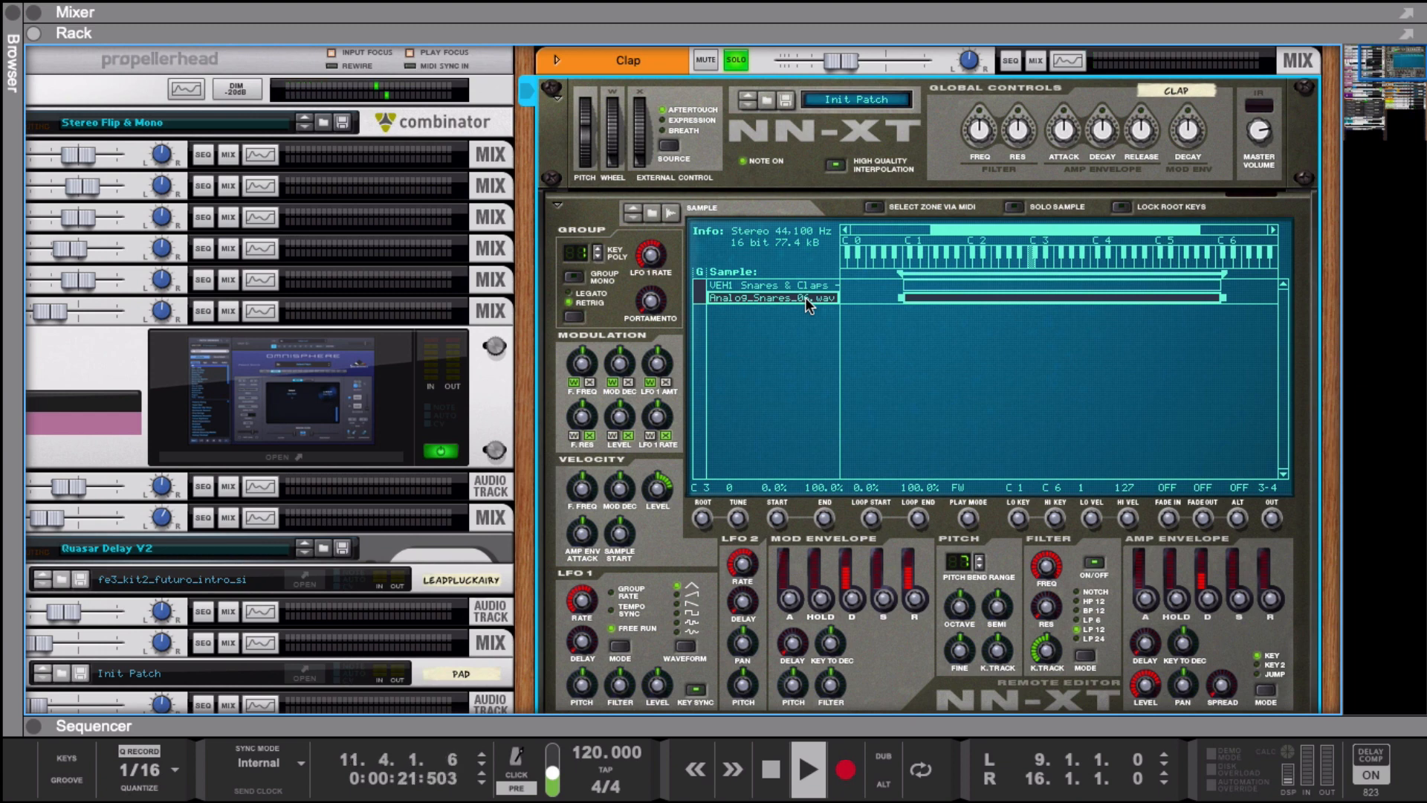
scroll(804, 297, down, 5)
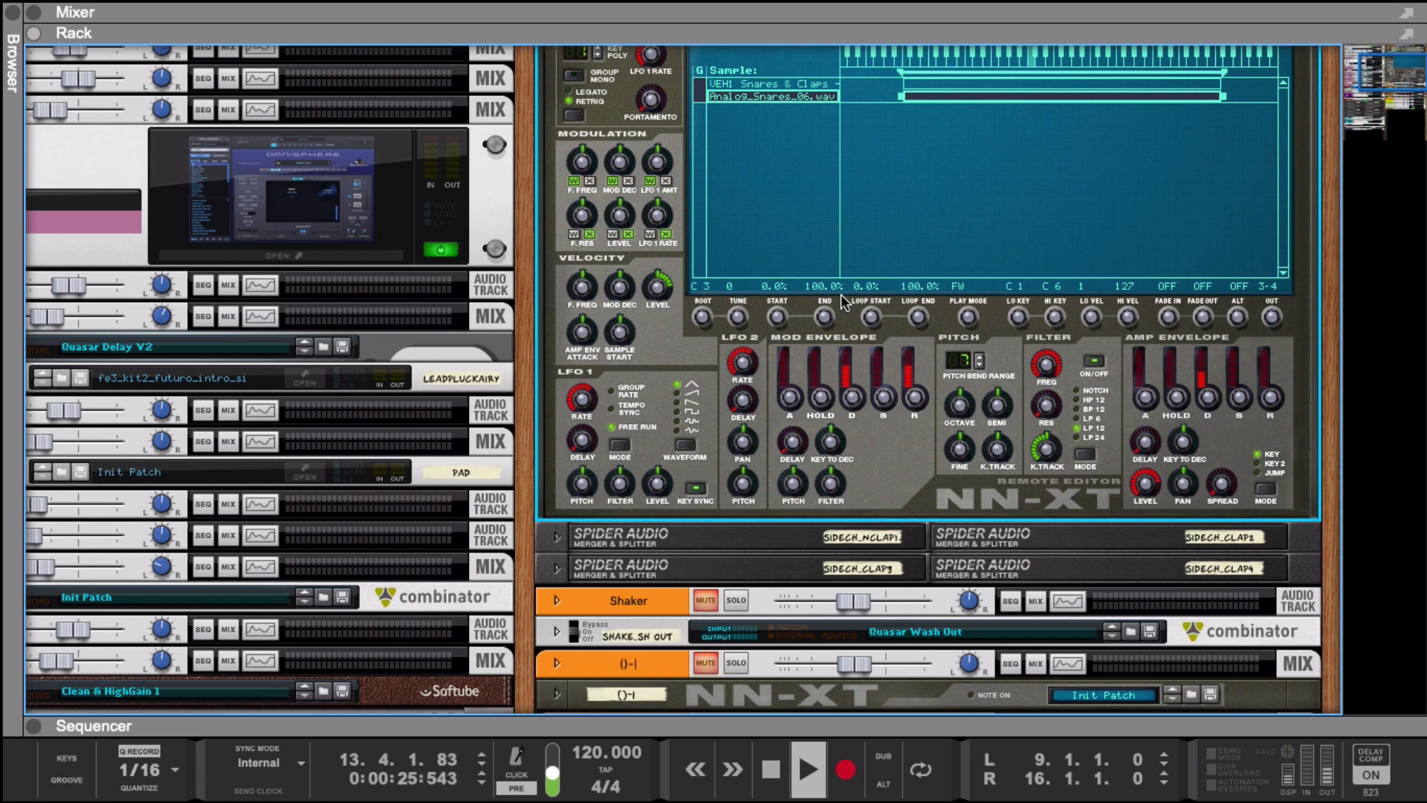
key(space)
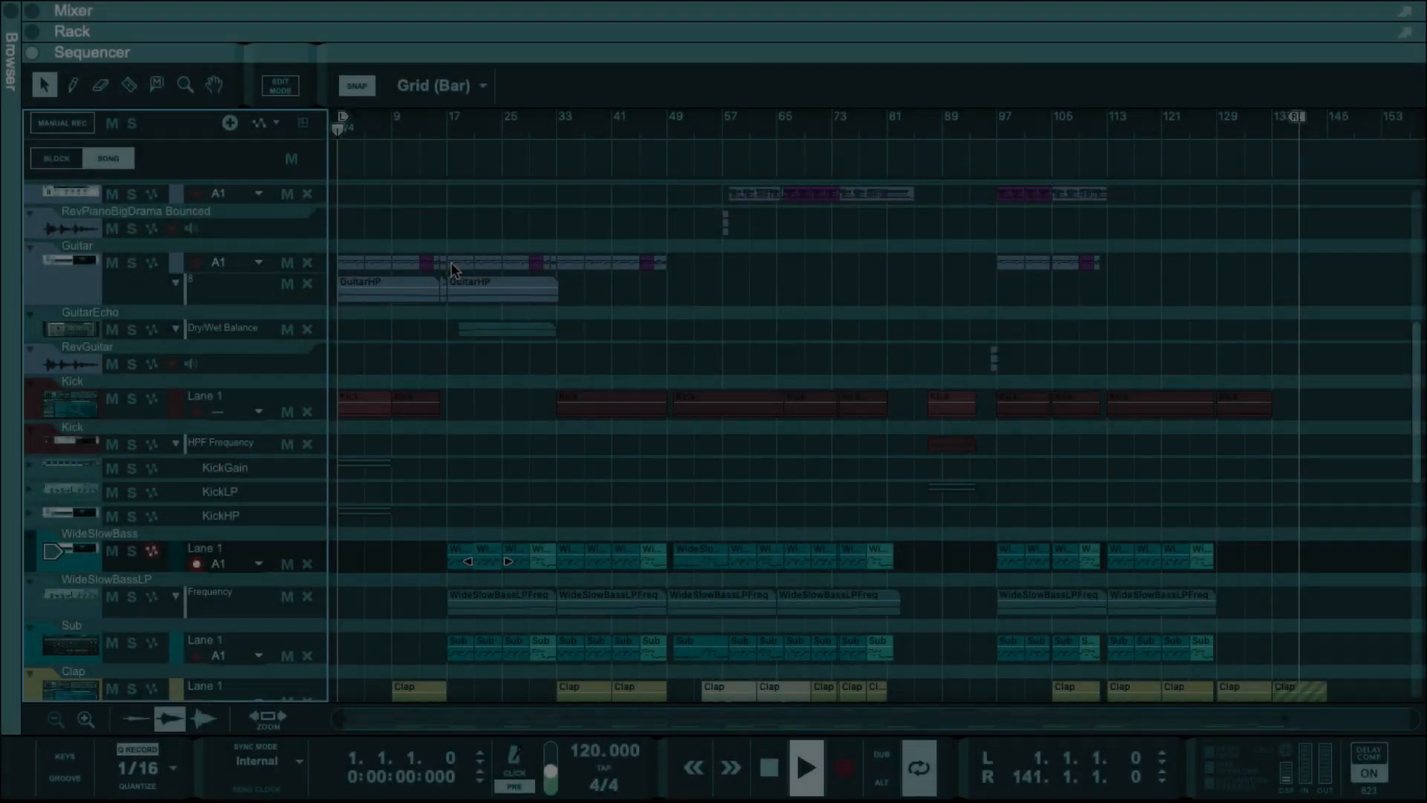
- Play the final song from bar 1 and review the arrangement from Guitar and Kick down to Rain, then back up to PluckAiry
click(796, 747)
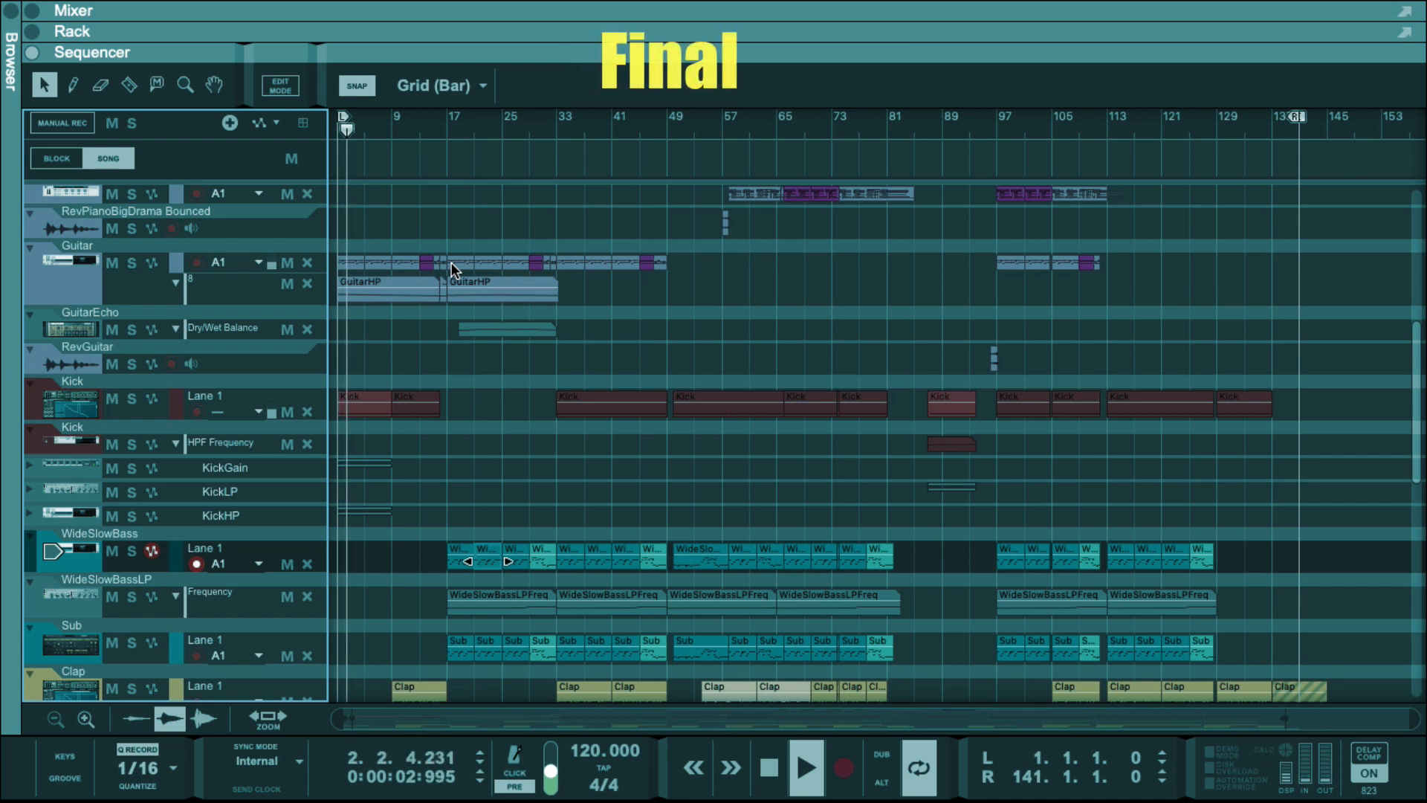
scroll(452, 262, down, 1)
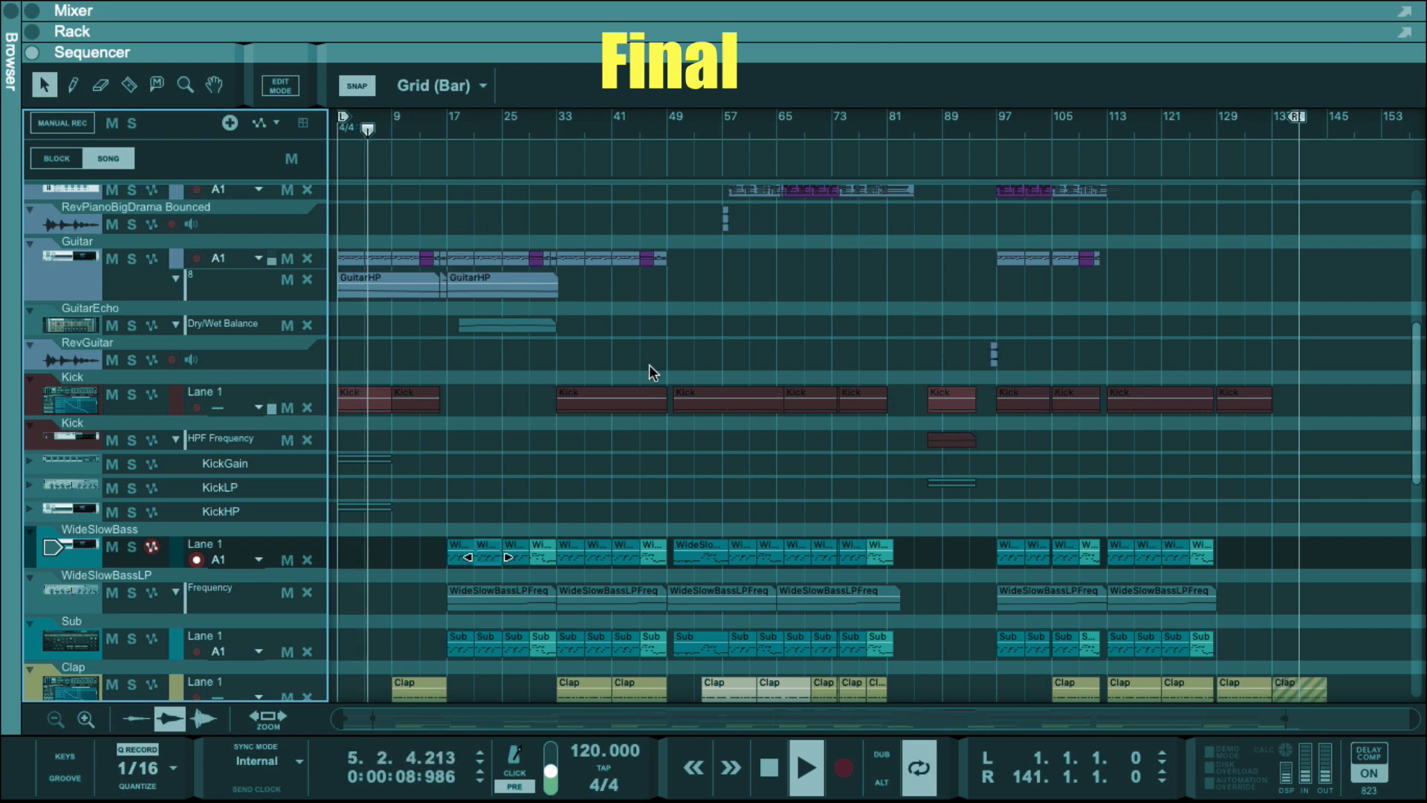
scroll(629, 492, down, 1)
scroll(629, 493, down, 7)
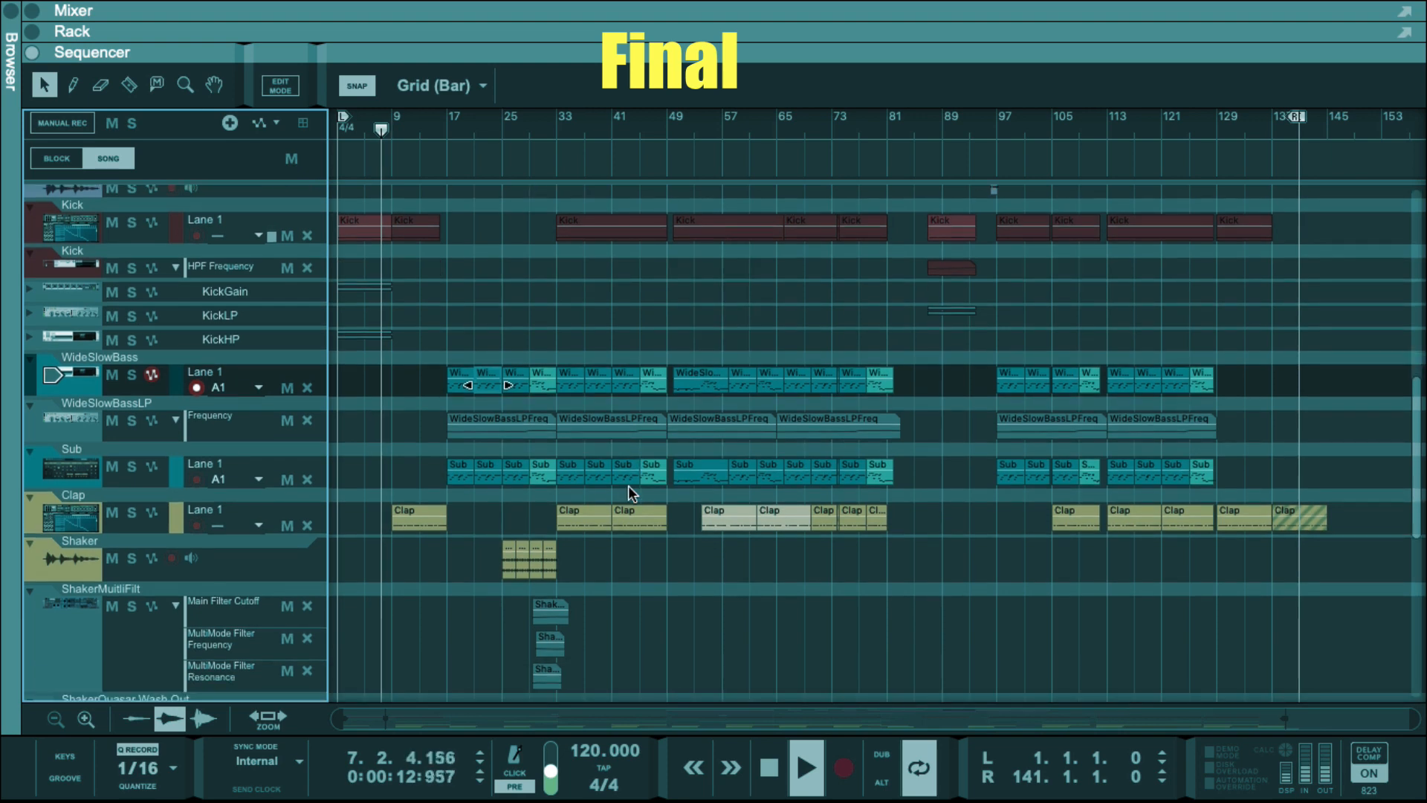
scroll(627, 484, down, 16)
scroll(631, 490, down, 4)
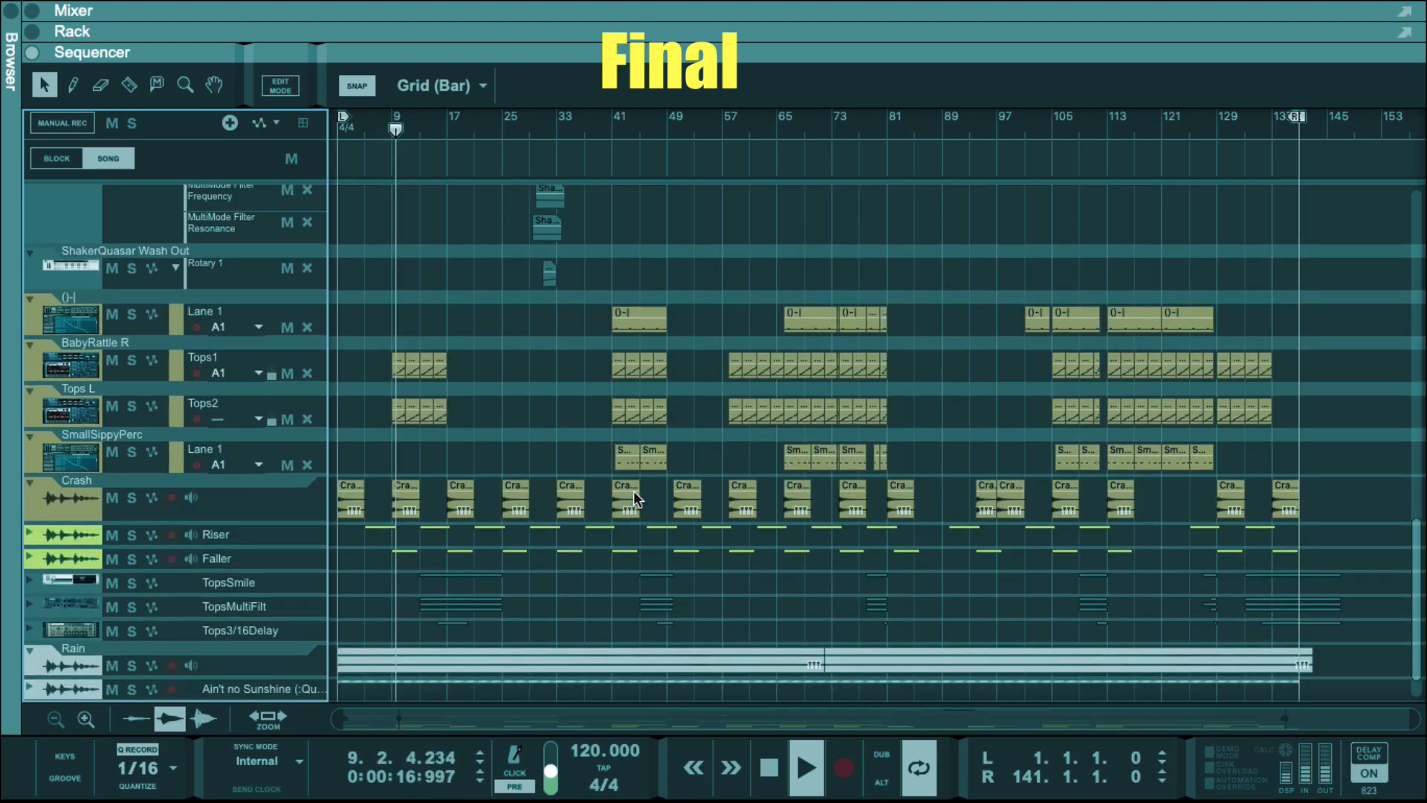
scroll(636, 489, up, 2)
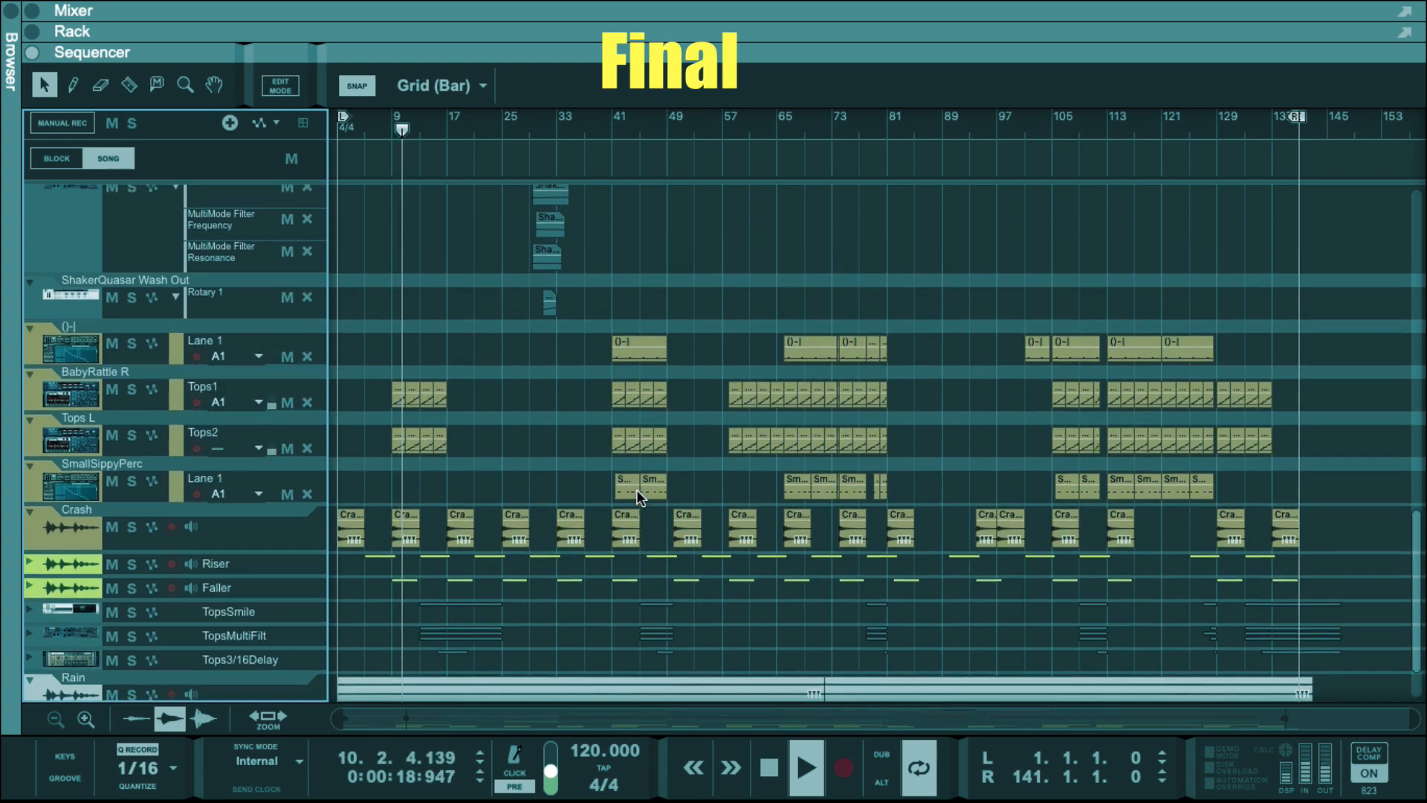
scroll(636, 489, up, 8)
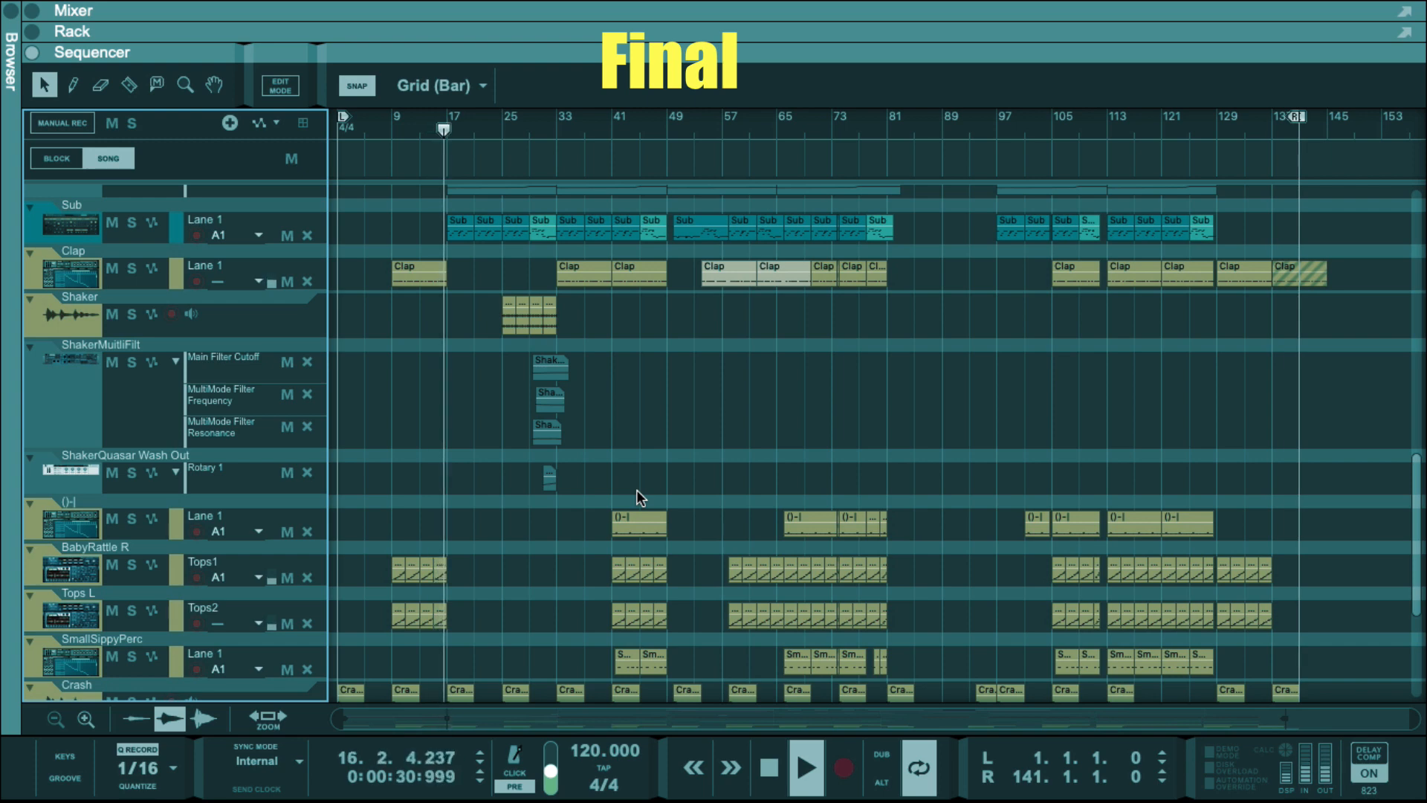
scroll(662, 484, up, 8)
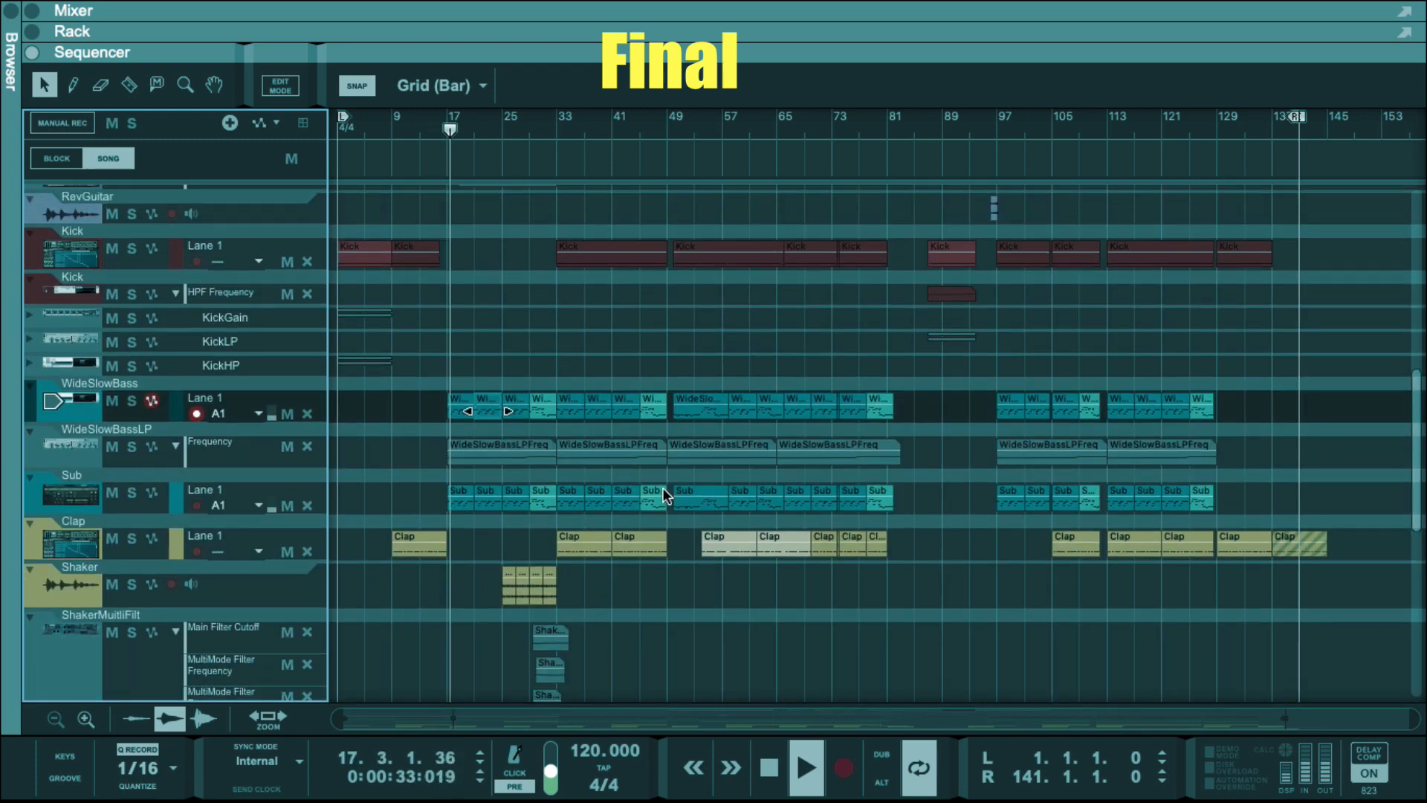
scroll(663, 489, up, 9)
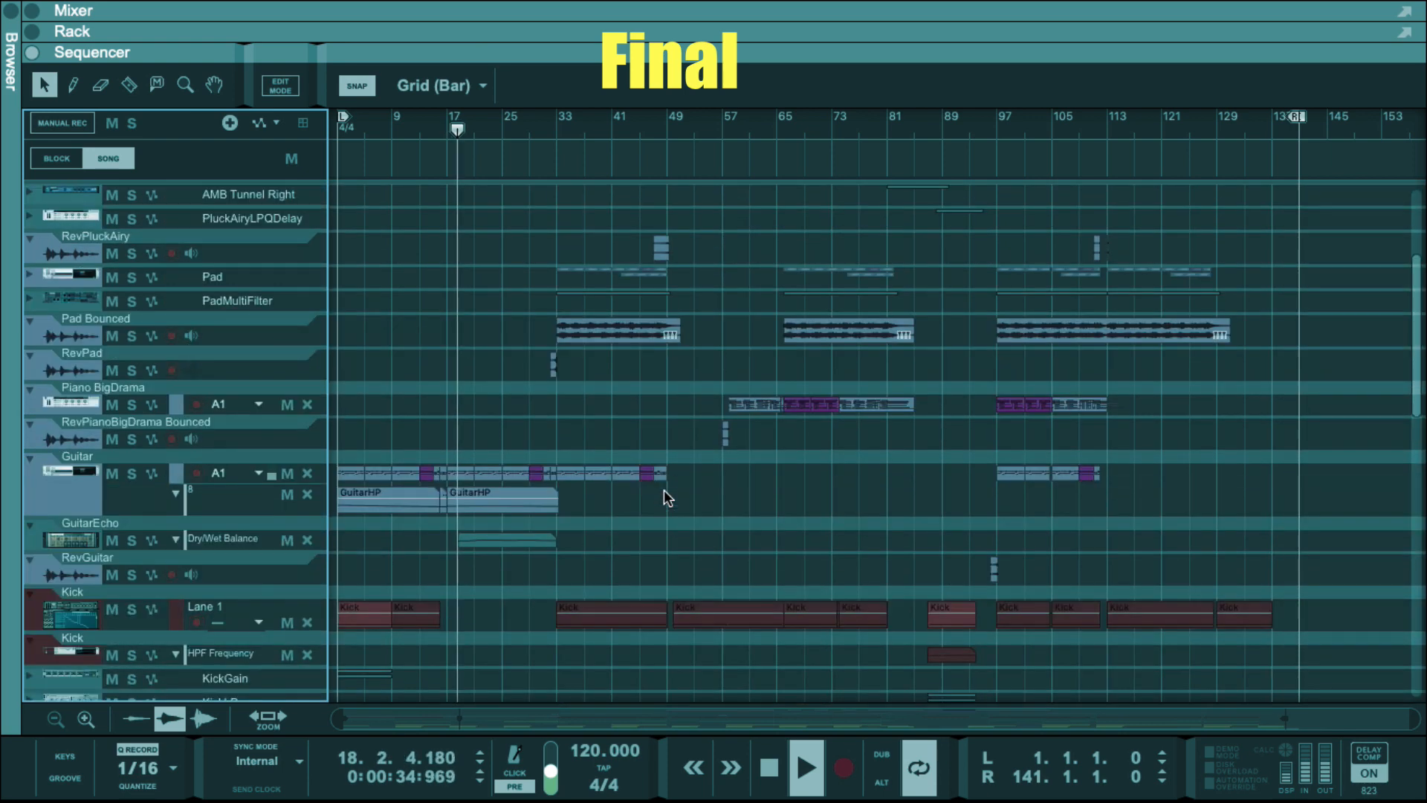
scroll(663, 489, up, 5)
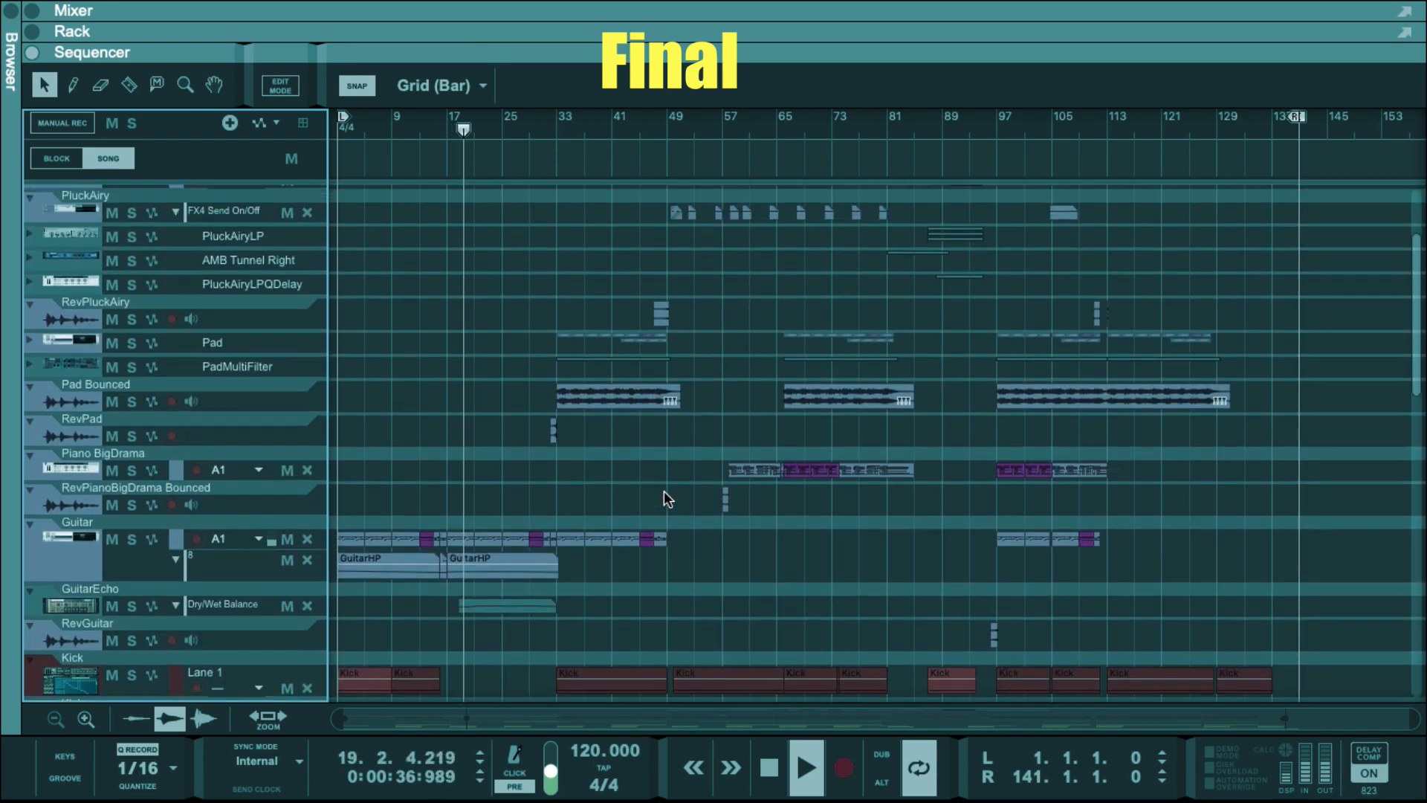
scroll(664, 490, up, 1)
- Follow the playing song through the bass, shaker, percussion and effects tracks, then return to the ArpSquareParticles and LeadPluckAiry tracks
scroll(665, 488, down, 2)
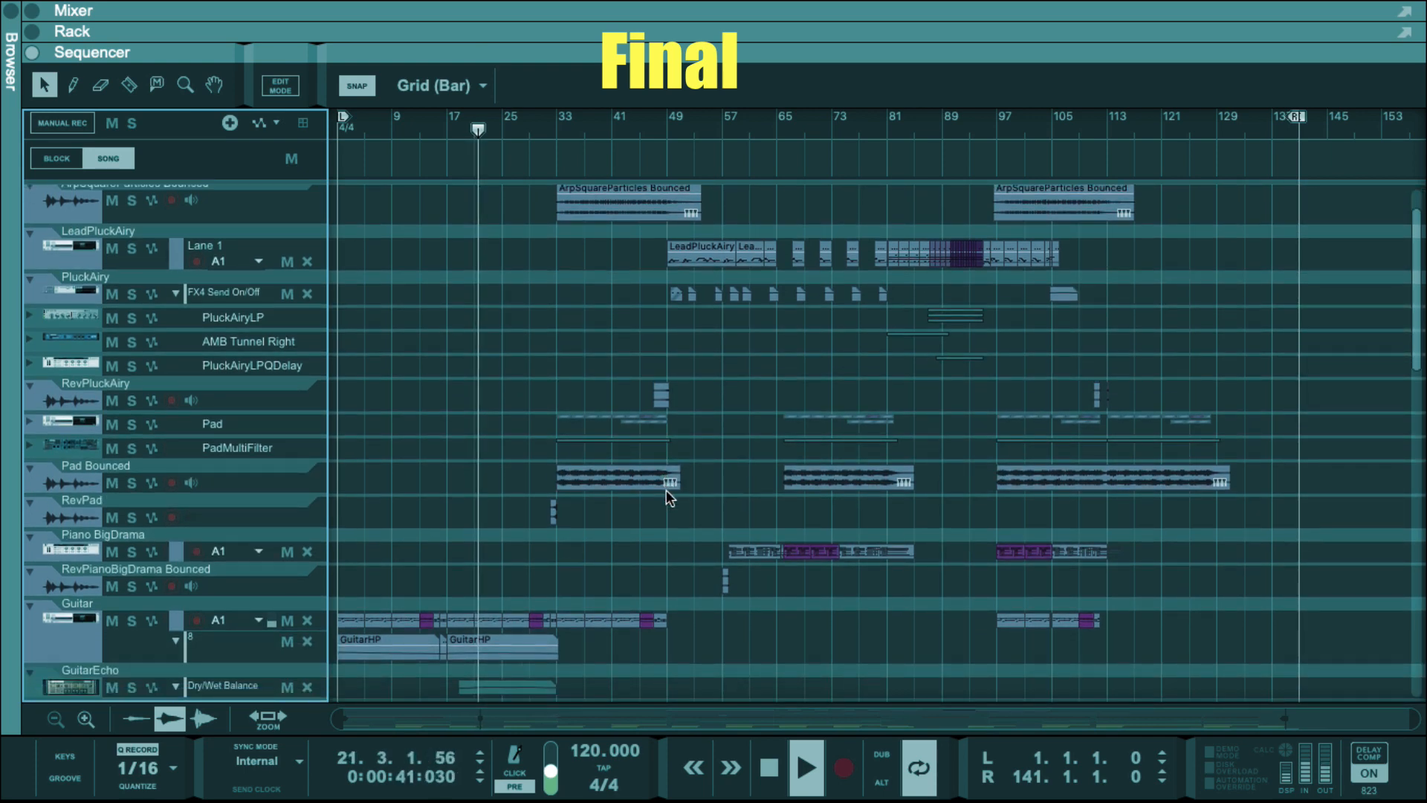
scroll(666, 489, down, 11)
scroll(666, 489, down, 5)
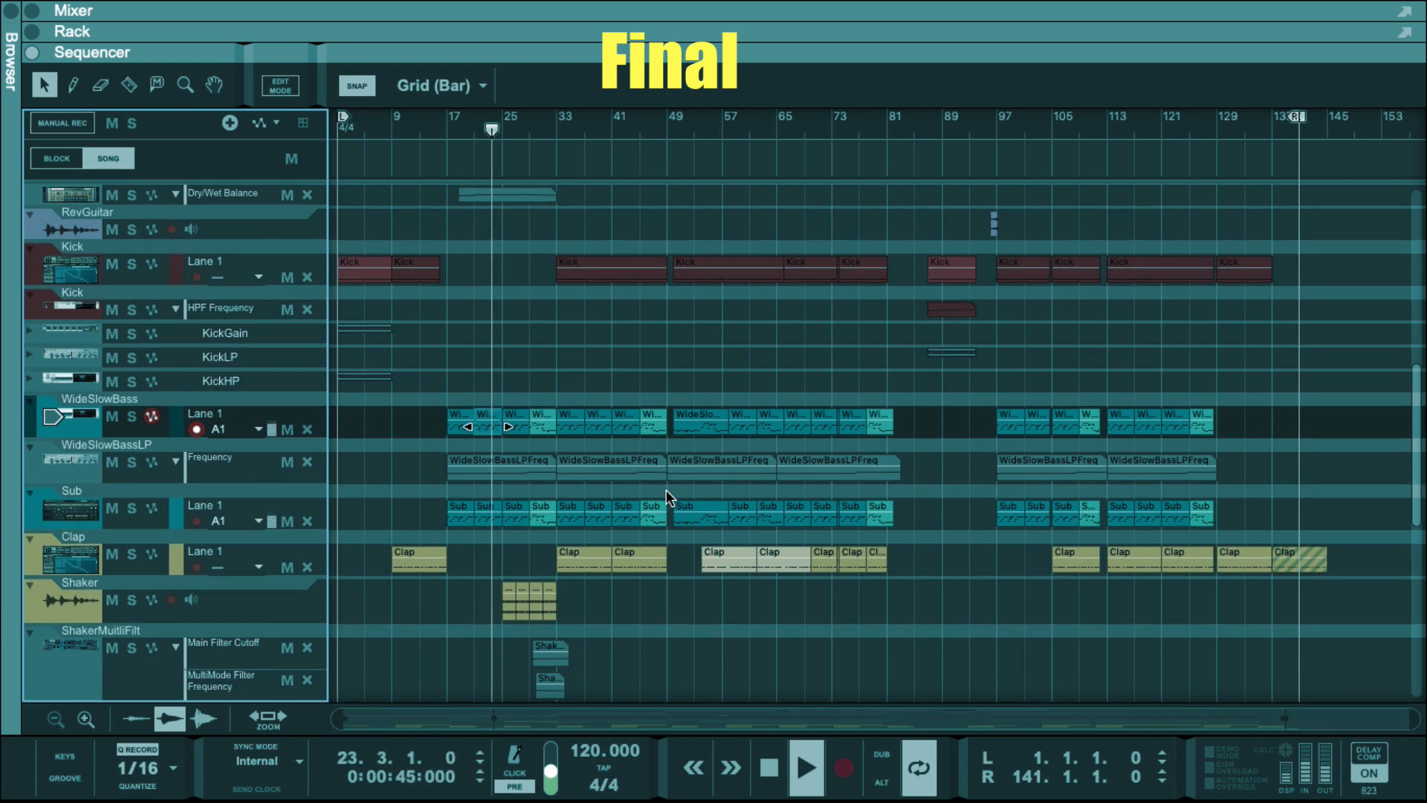
scroll(666, 489, down, 10)
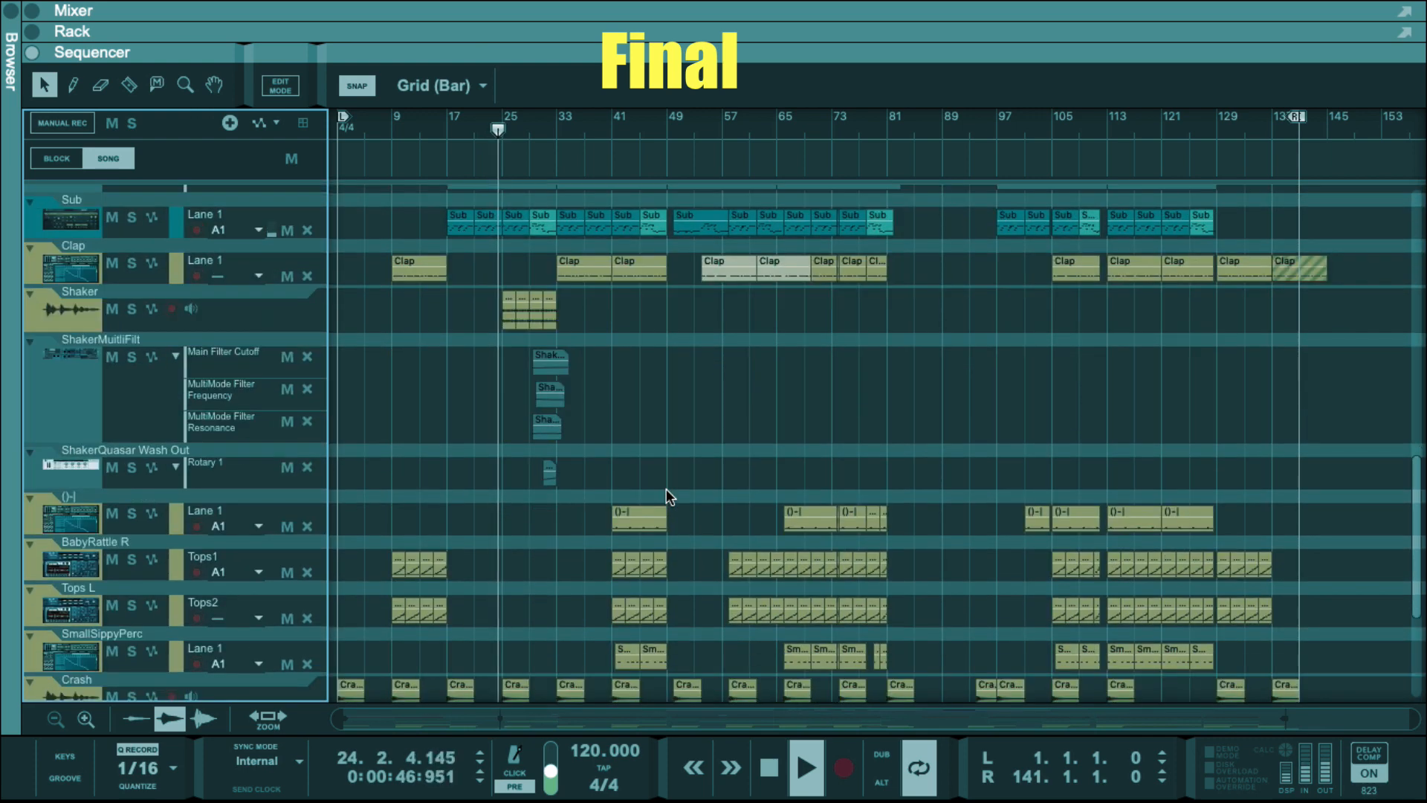
scroll(666, 488, down, 8)
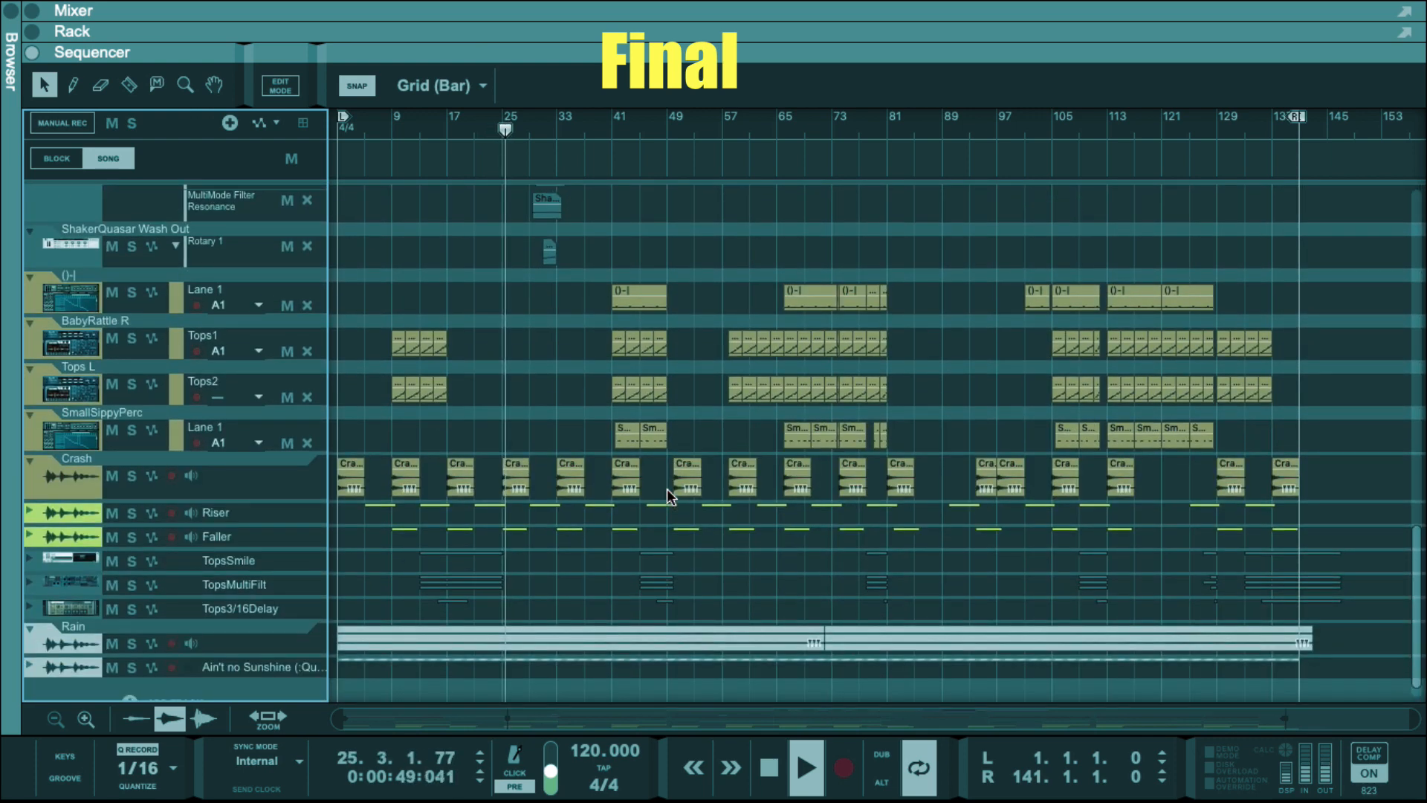
scroll(666, 496, down, 1)
scroll(667, 490, up, 12)
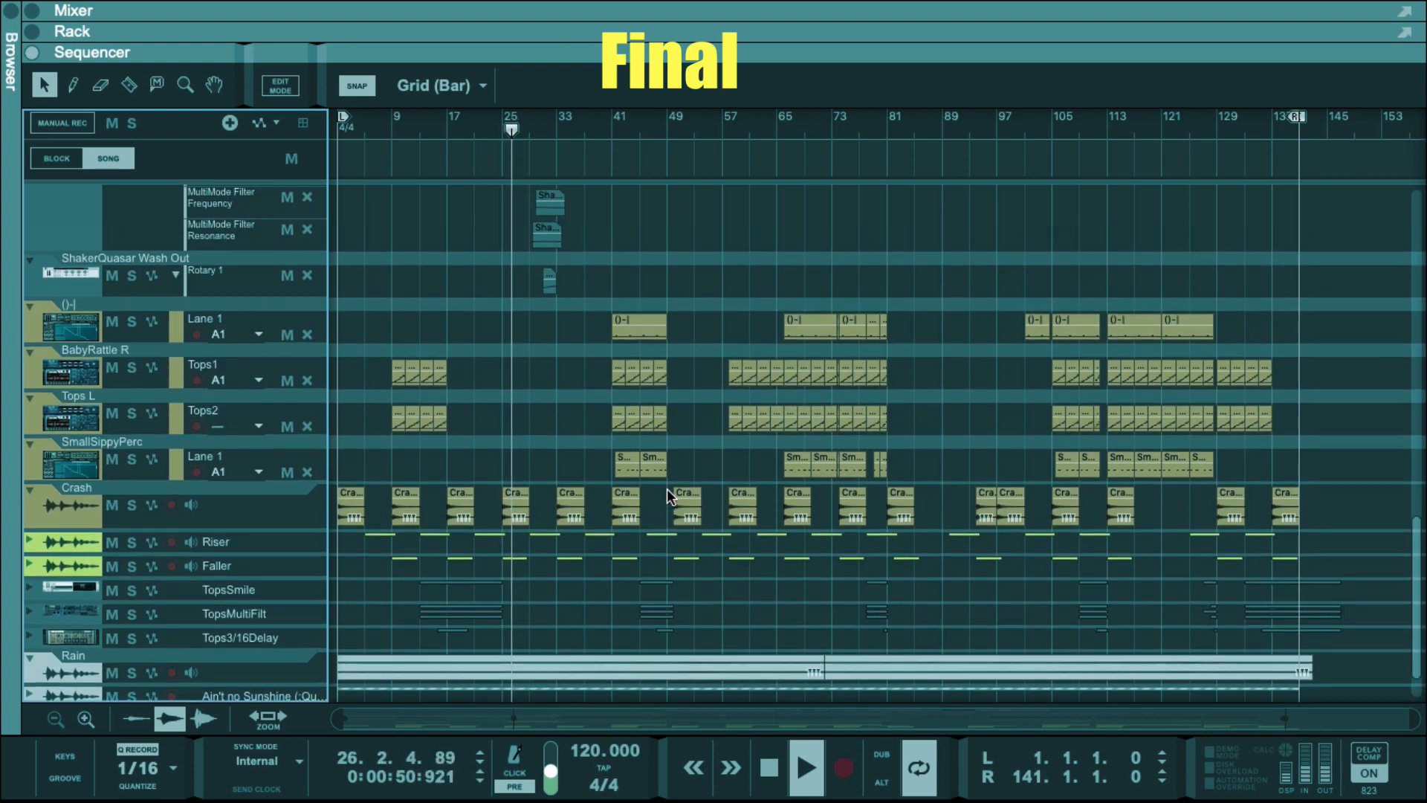
scroll(667, 489, up, 1)
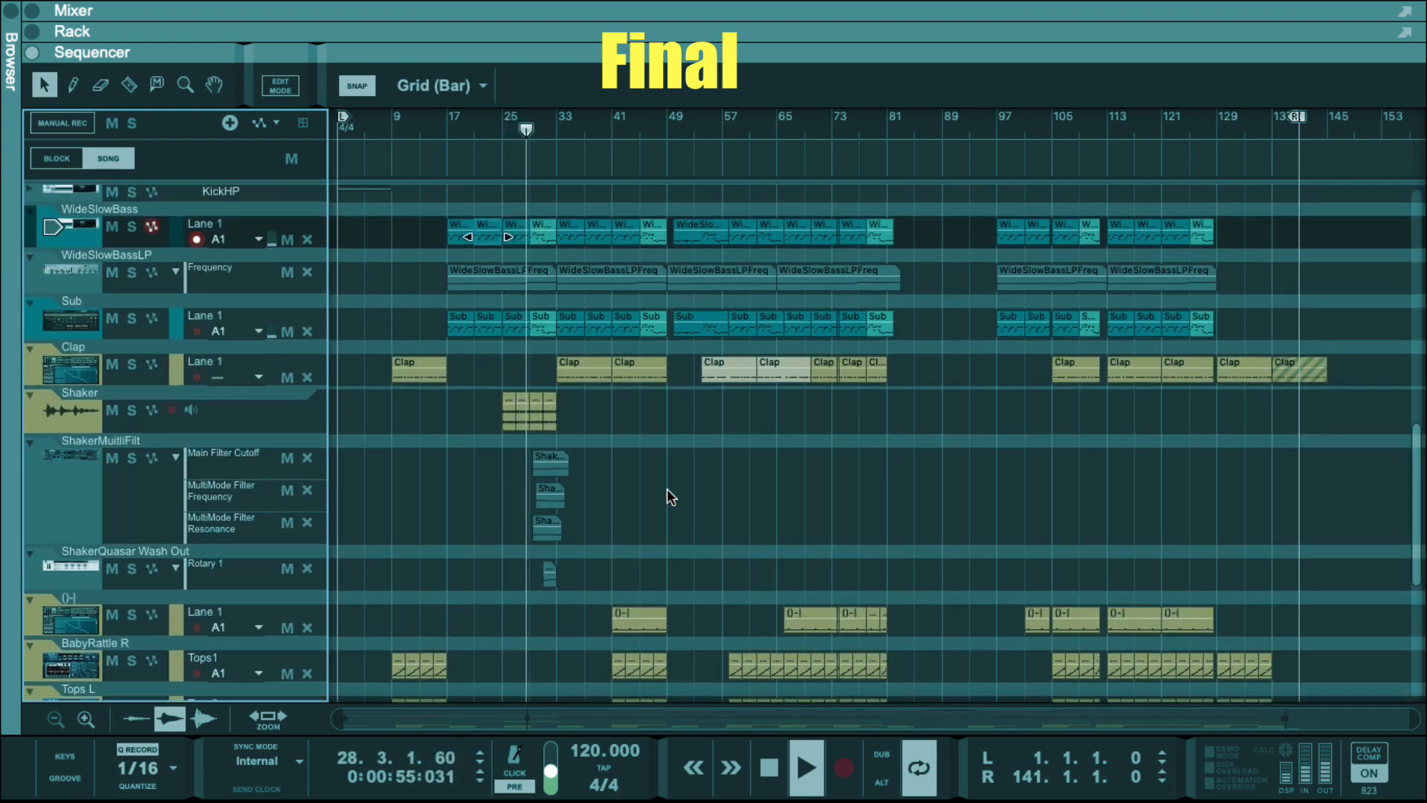
scroll(633, 503, up, 1)
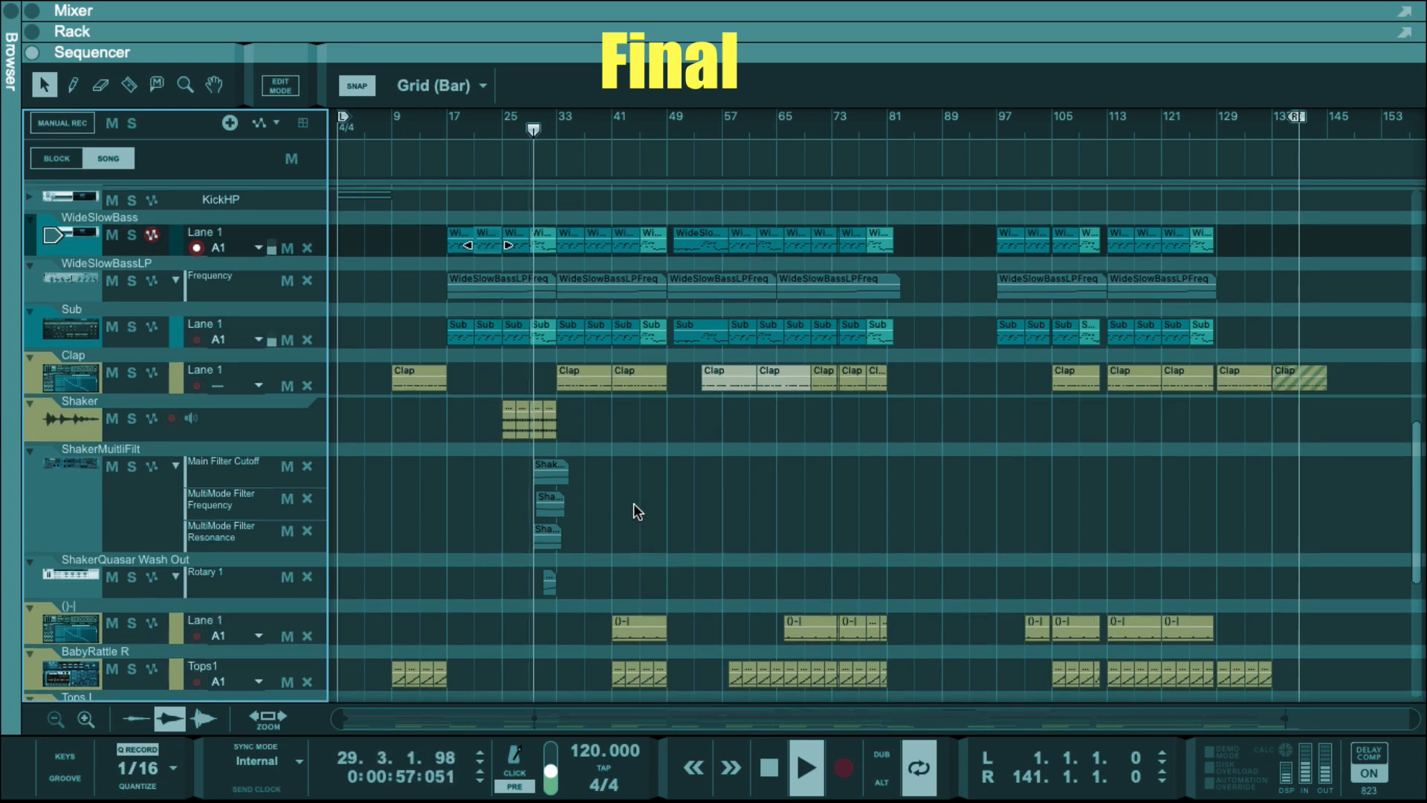
scroll(633, 502, up, 1)
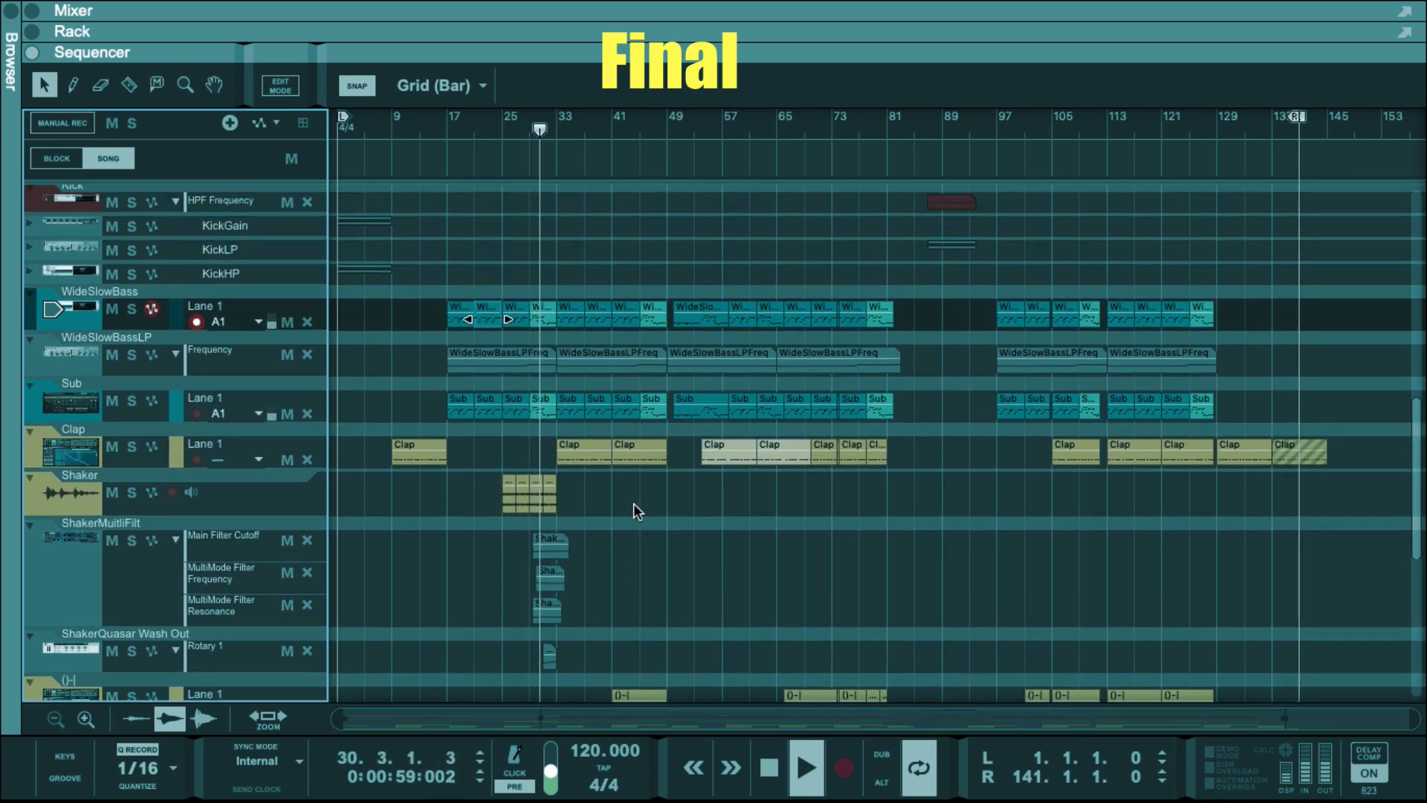
scroll(633, 502, up, 2)
scroll(633, 503, up, 1)
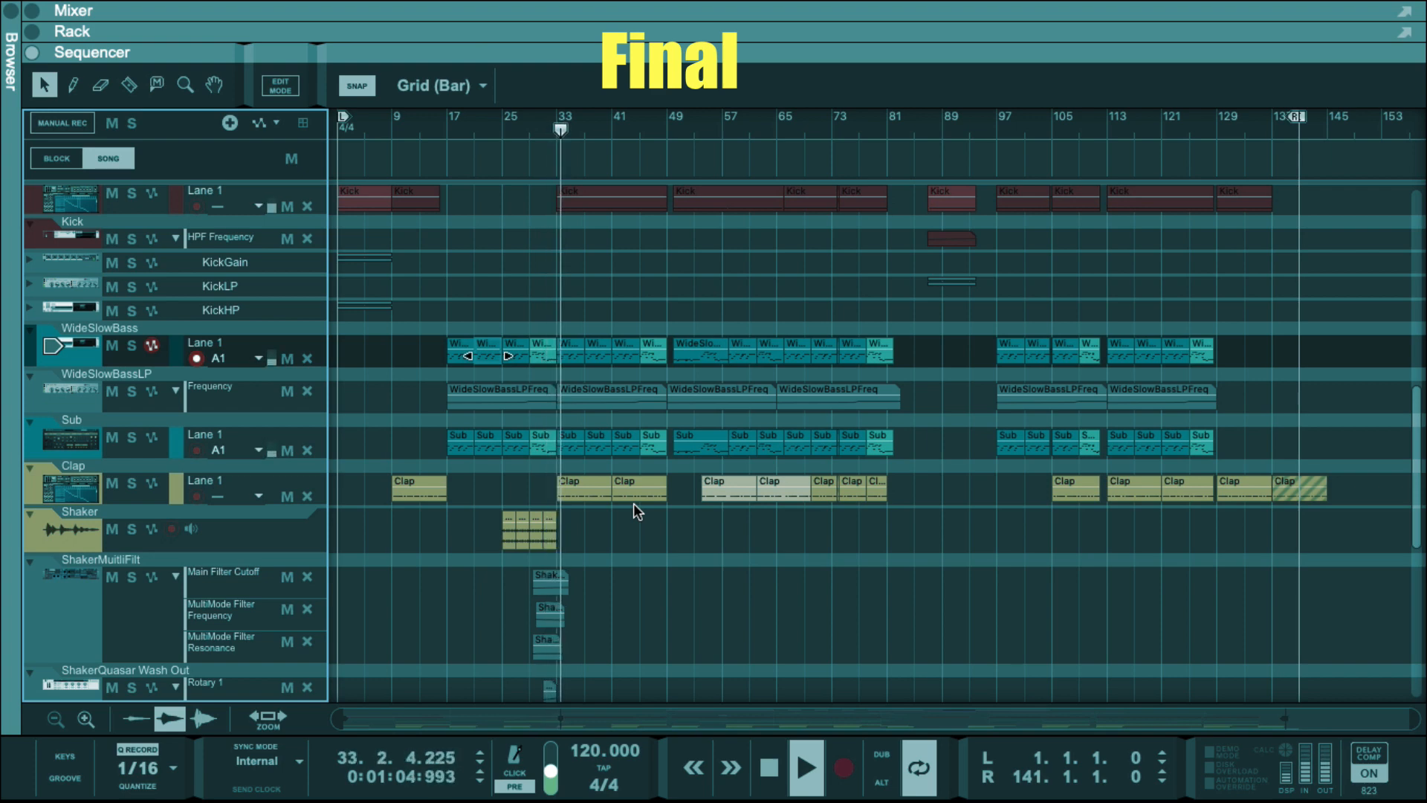
scroll(633, 502, up, 15)
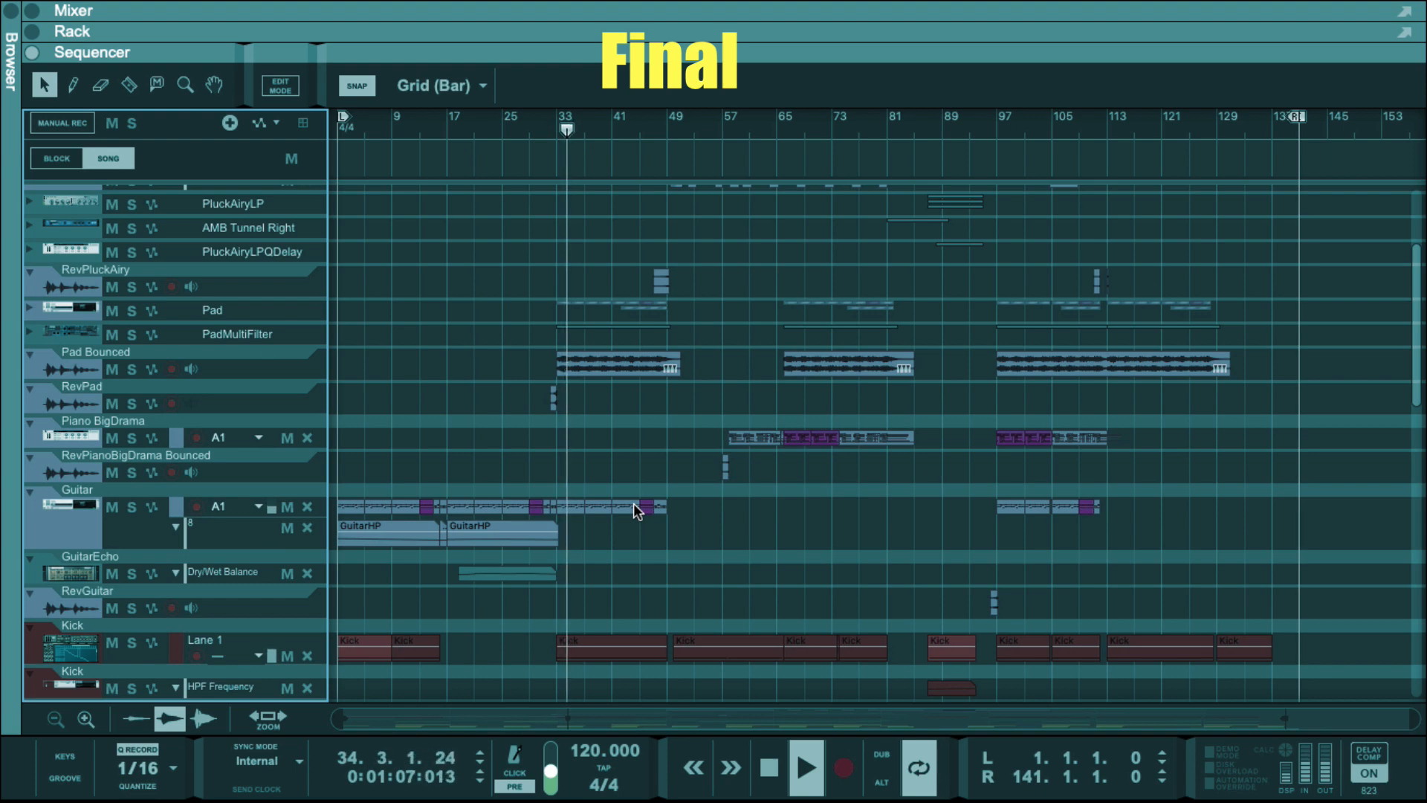
scroll(633, 502, up, 5)
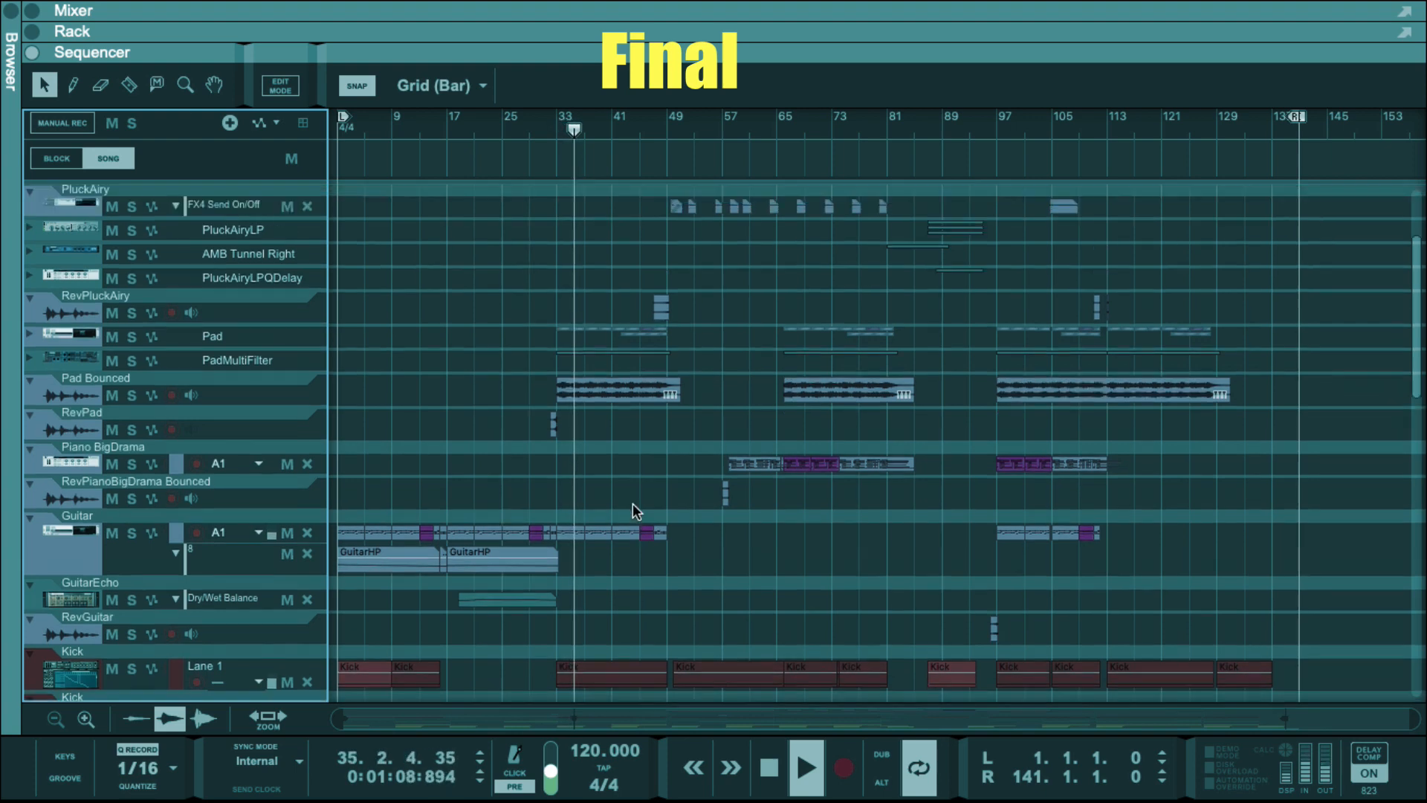
scroll(633, 510, up, 3)
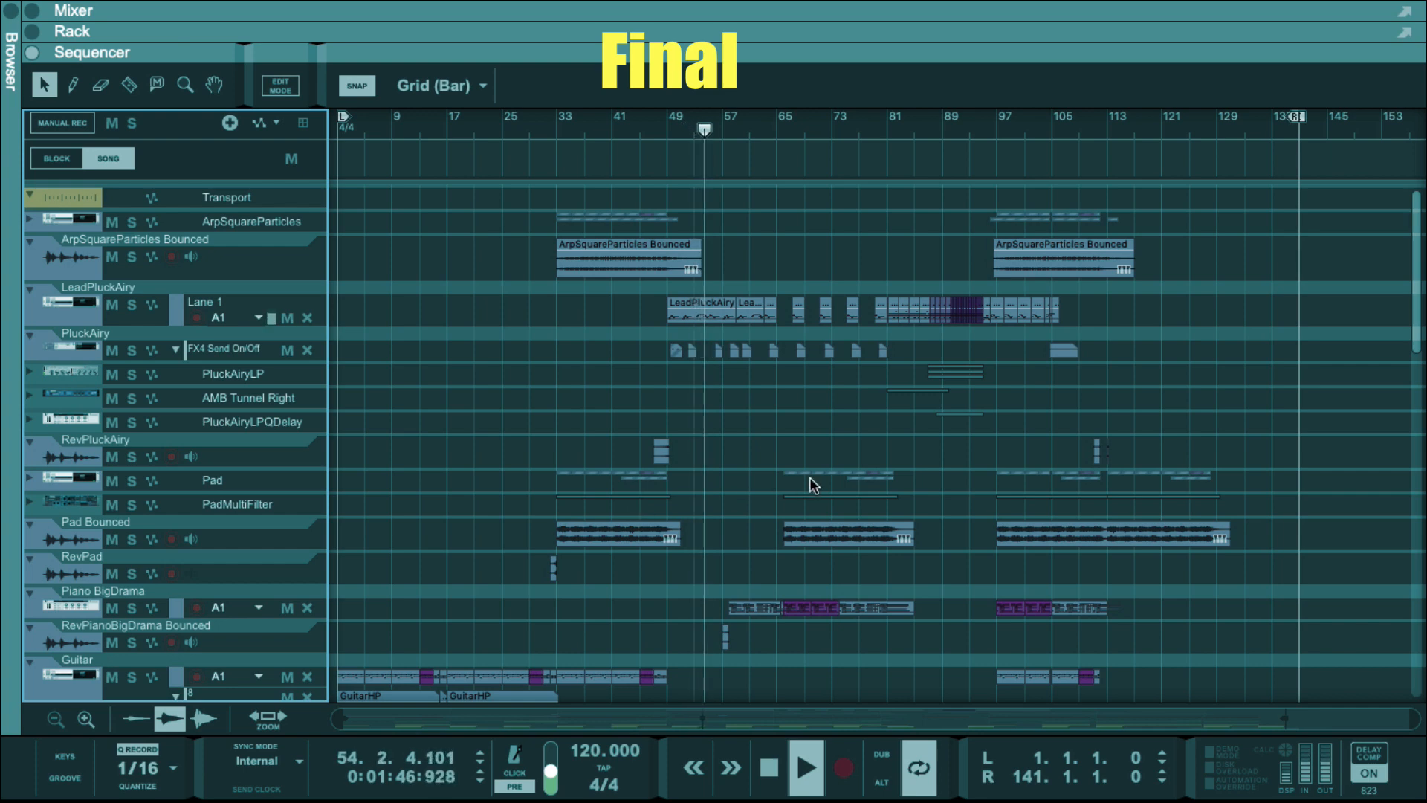
- Follow the playing song from the lead and pad tracks down to Rain, then back up to the Pad, Guitar and Kick tracks
scroll(810, 477, down, 8)
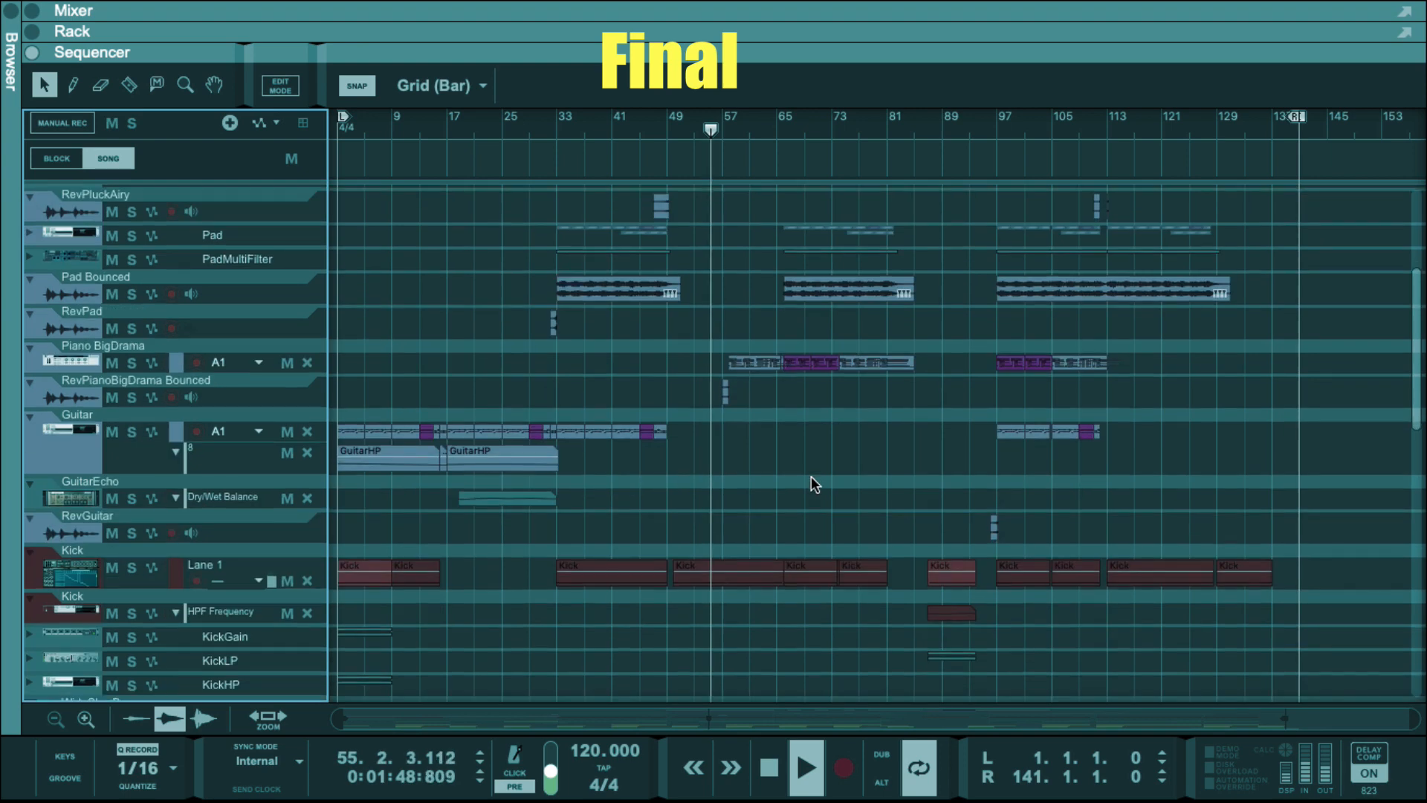
scroll(810, 475, down, 14)
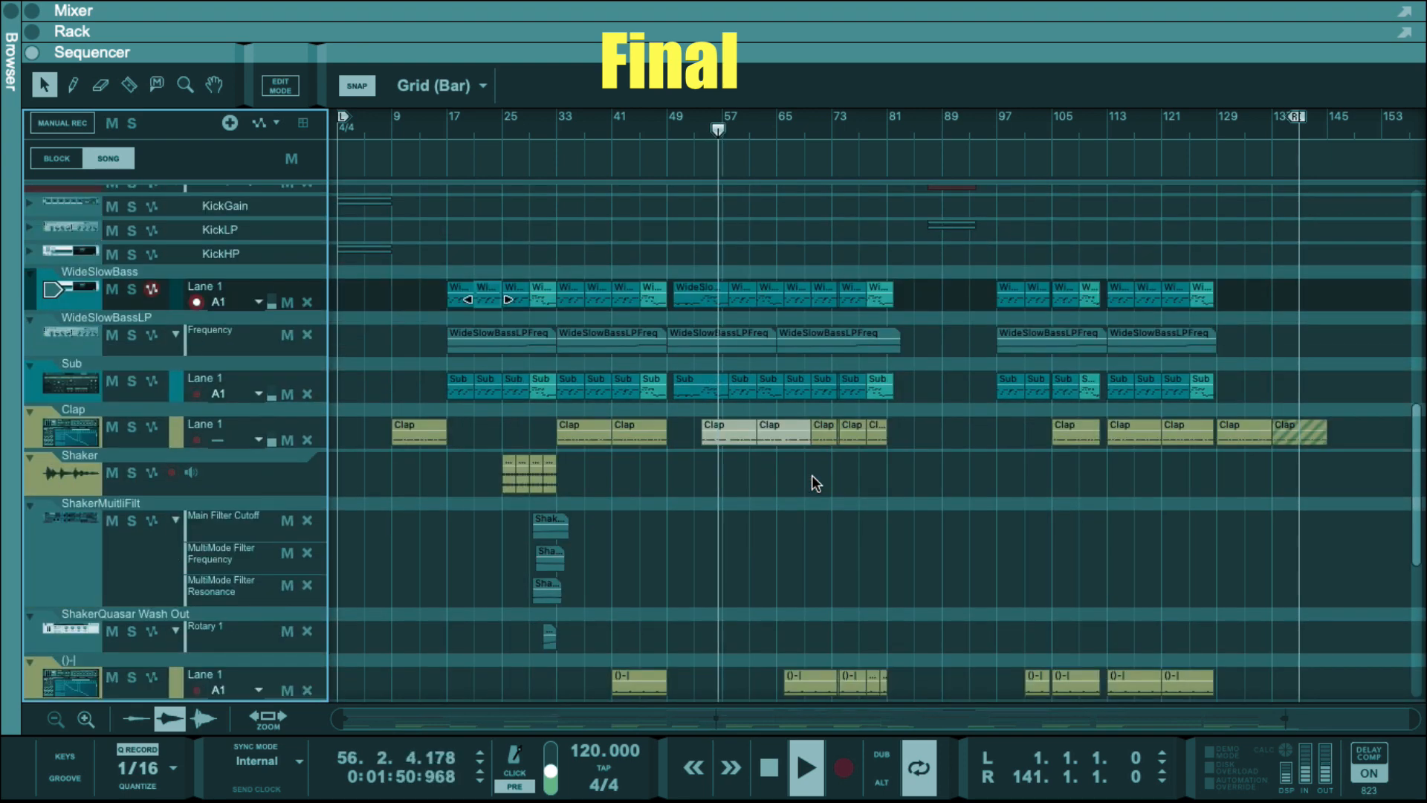
scroll(811, 475, down, 5)
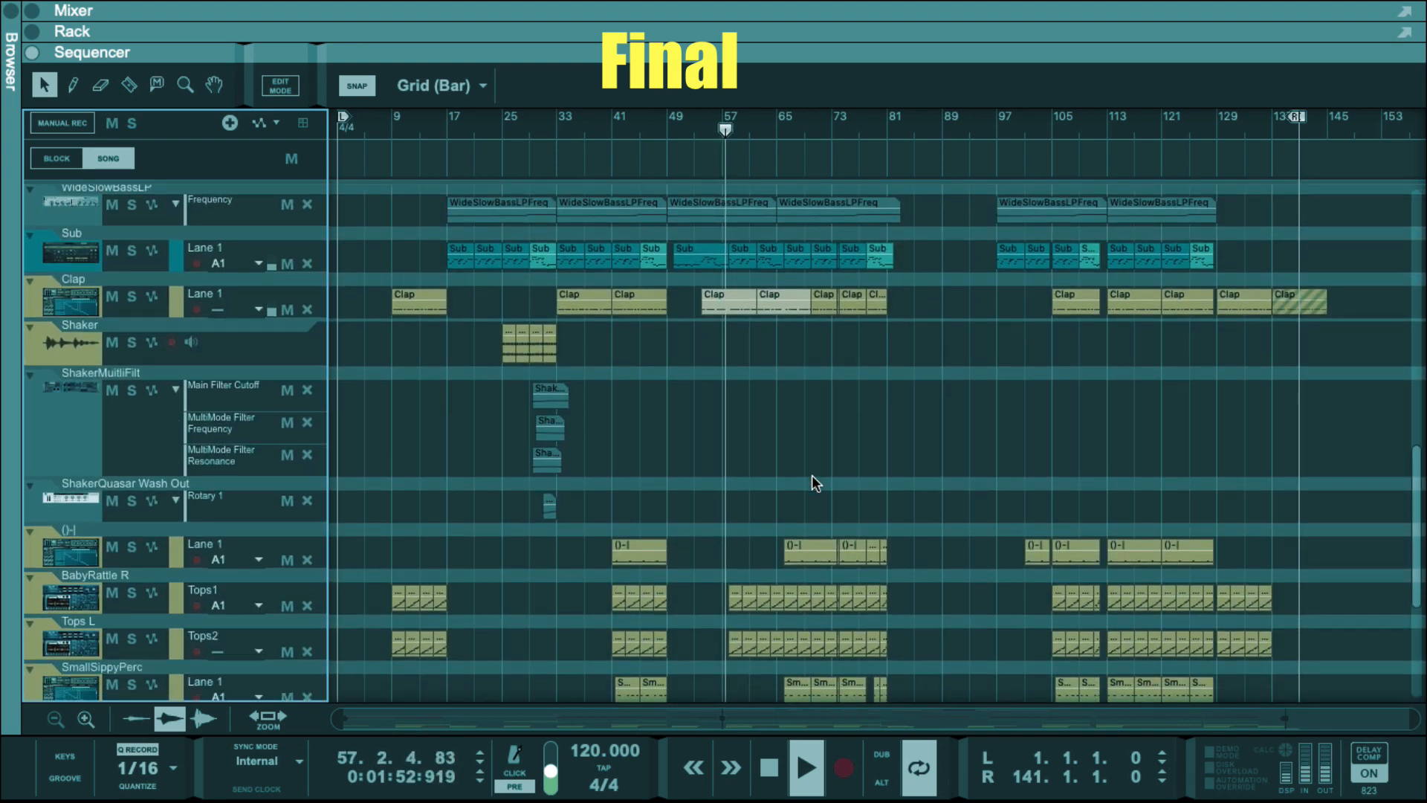
scroll(812, 475, down, 2)
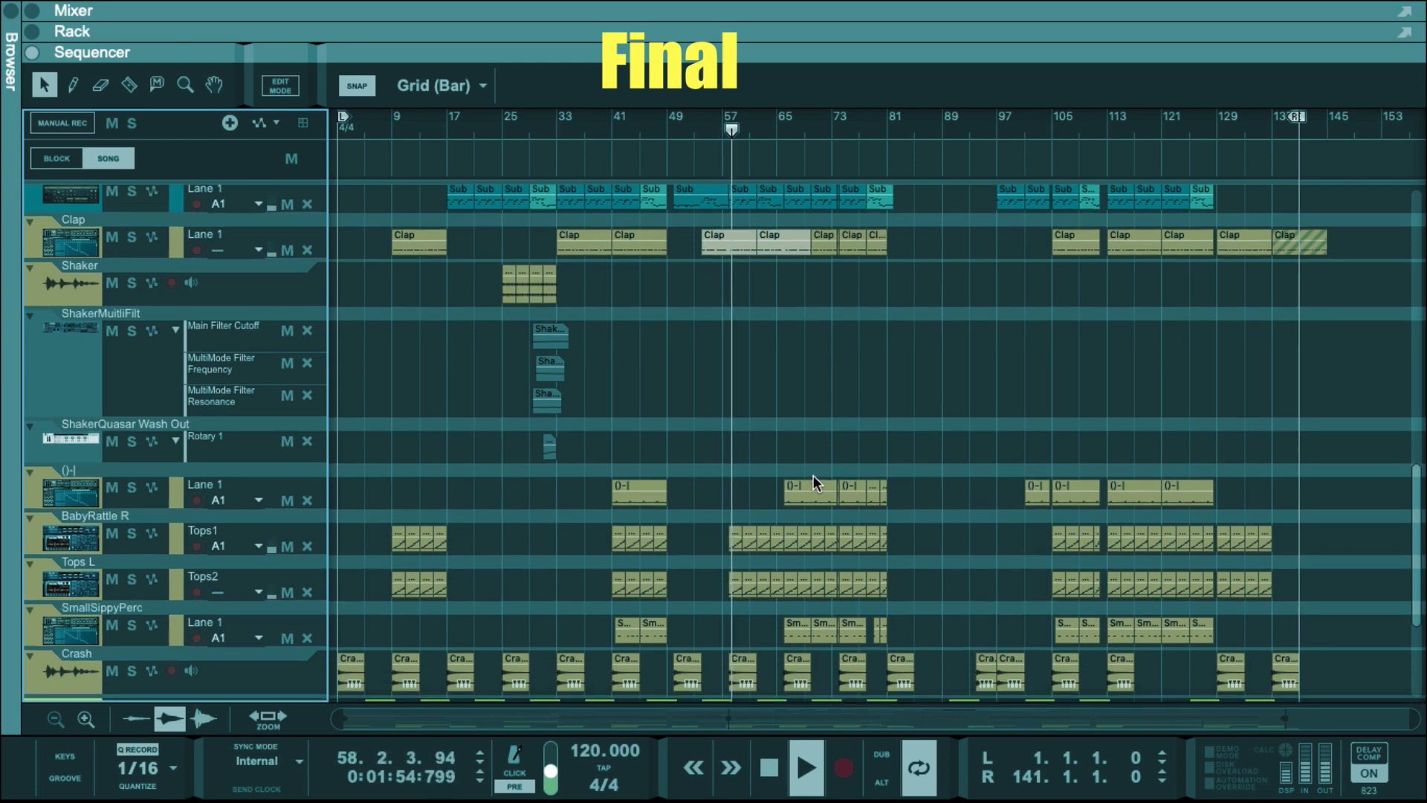
scroll(813, 475, down, 5)
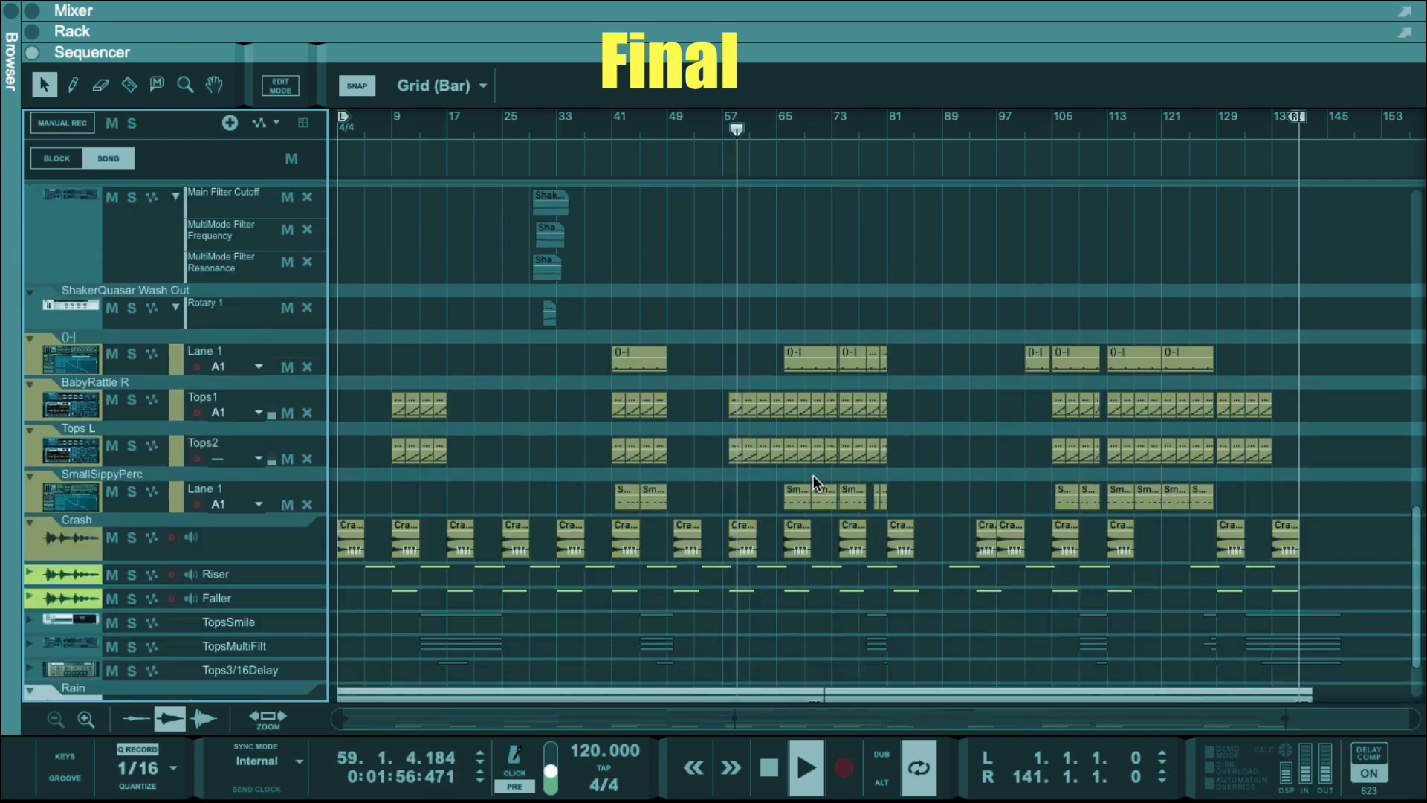
scroll(813, 475, down, 3)
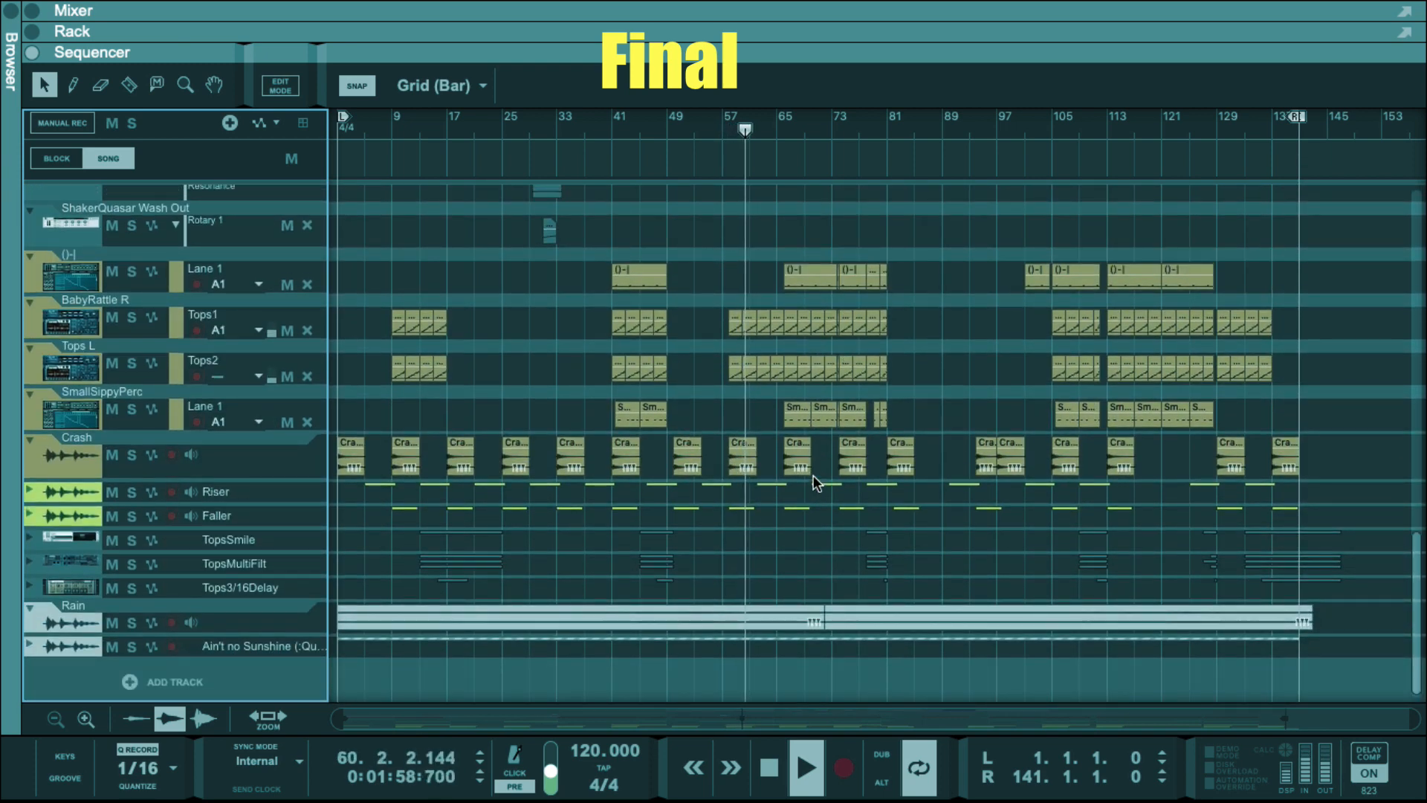
scroll(813, 475, up, 2)
scroll(813, 477, up, 13)
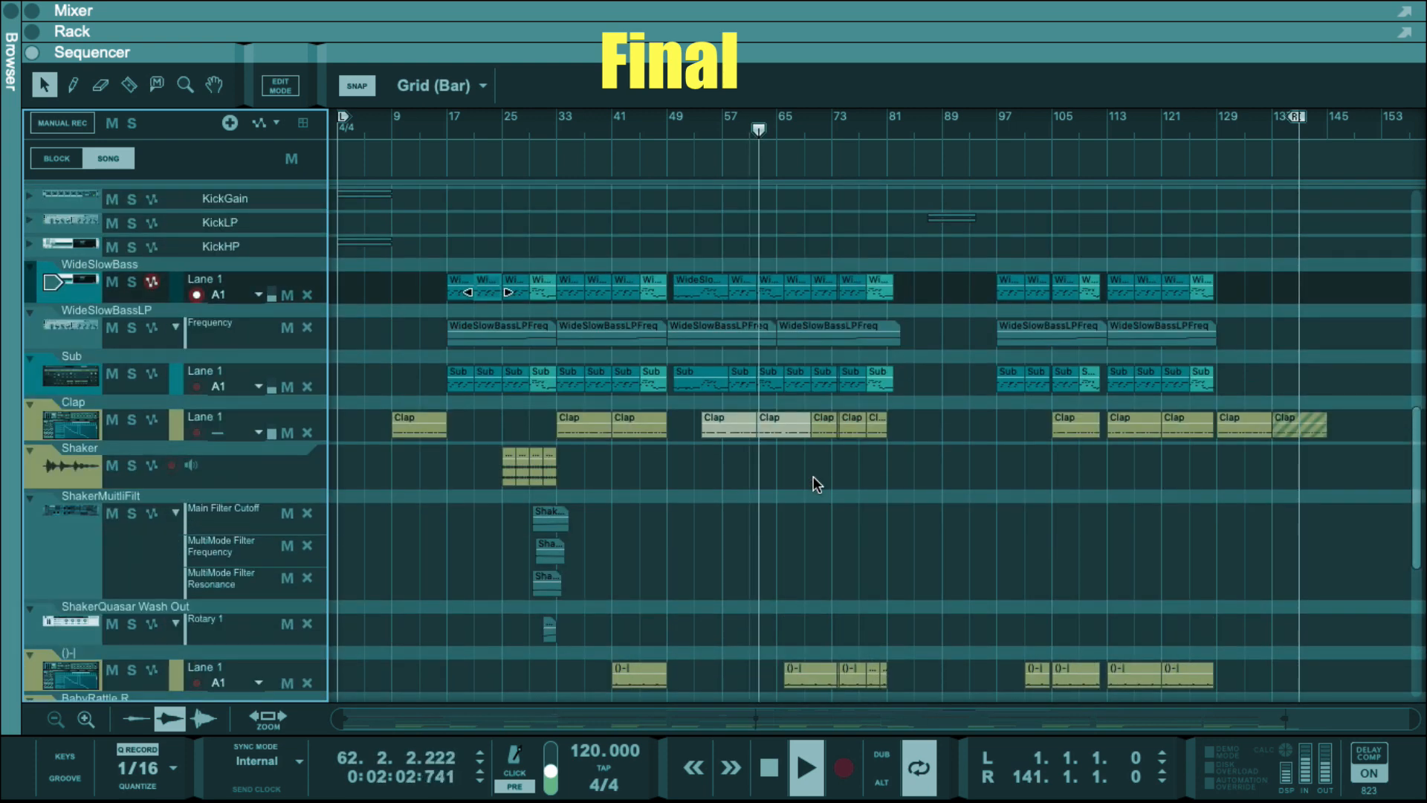
scroll(813, 476, up, 16)
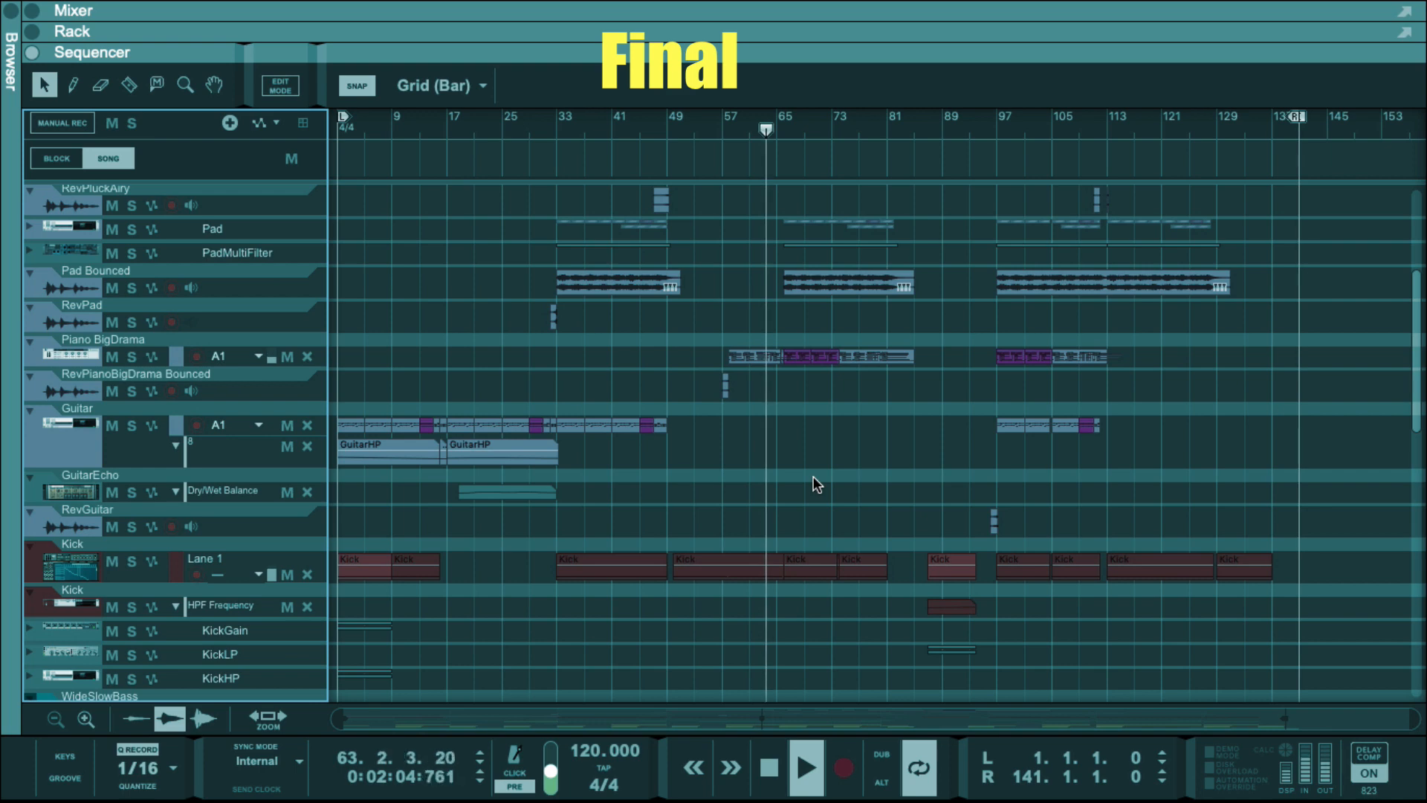
- Review the kick, bass, clap and percussion tracks during playback, then return through Guitar to the LeadPluckAiry and PluckAiry effects tracks
scroll(813, 485, down, 7)
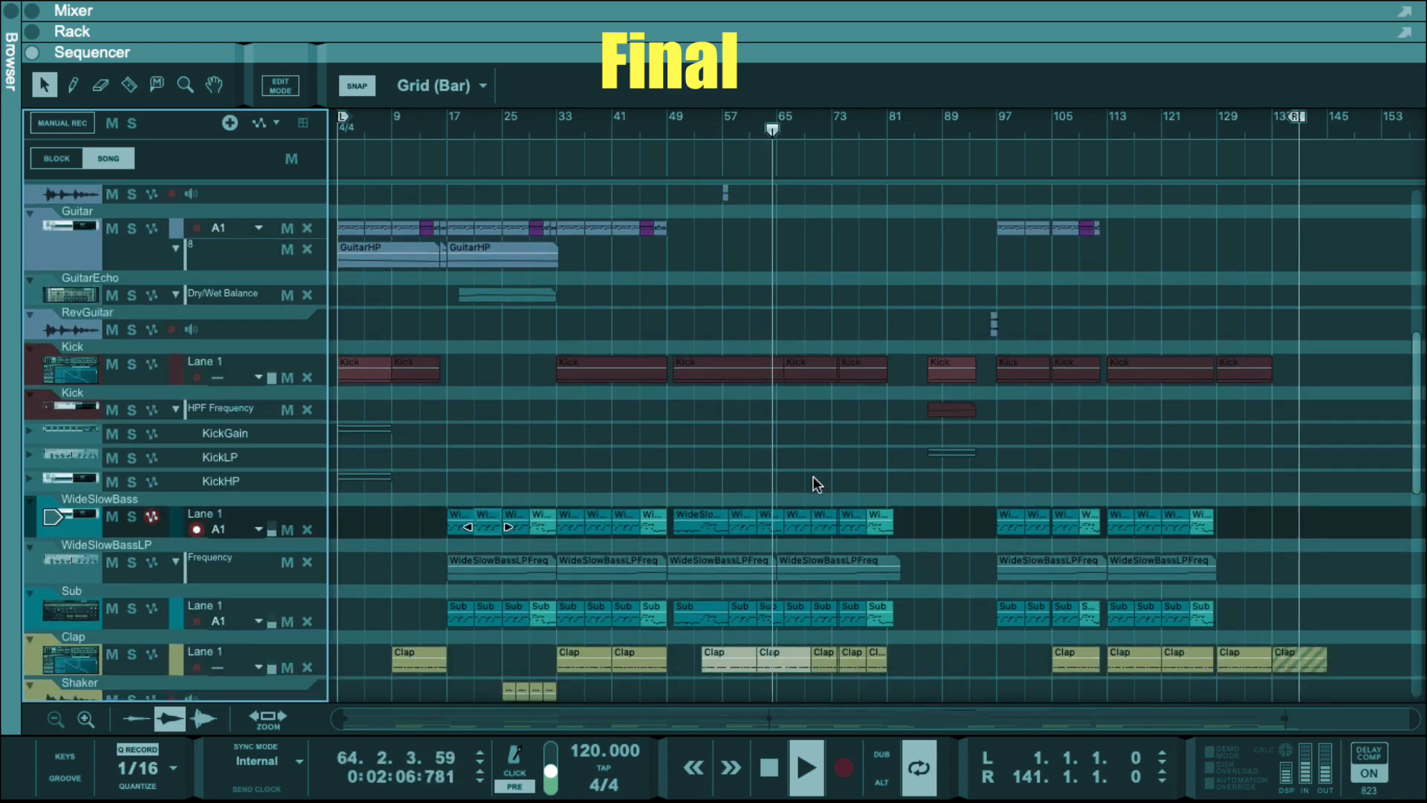
scroll(812, 476, down, 10)
scroll(811, 475, up, 3)
scroll(812, 479, down, 9)
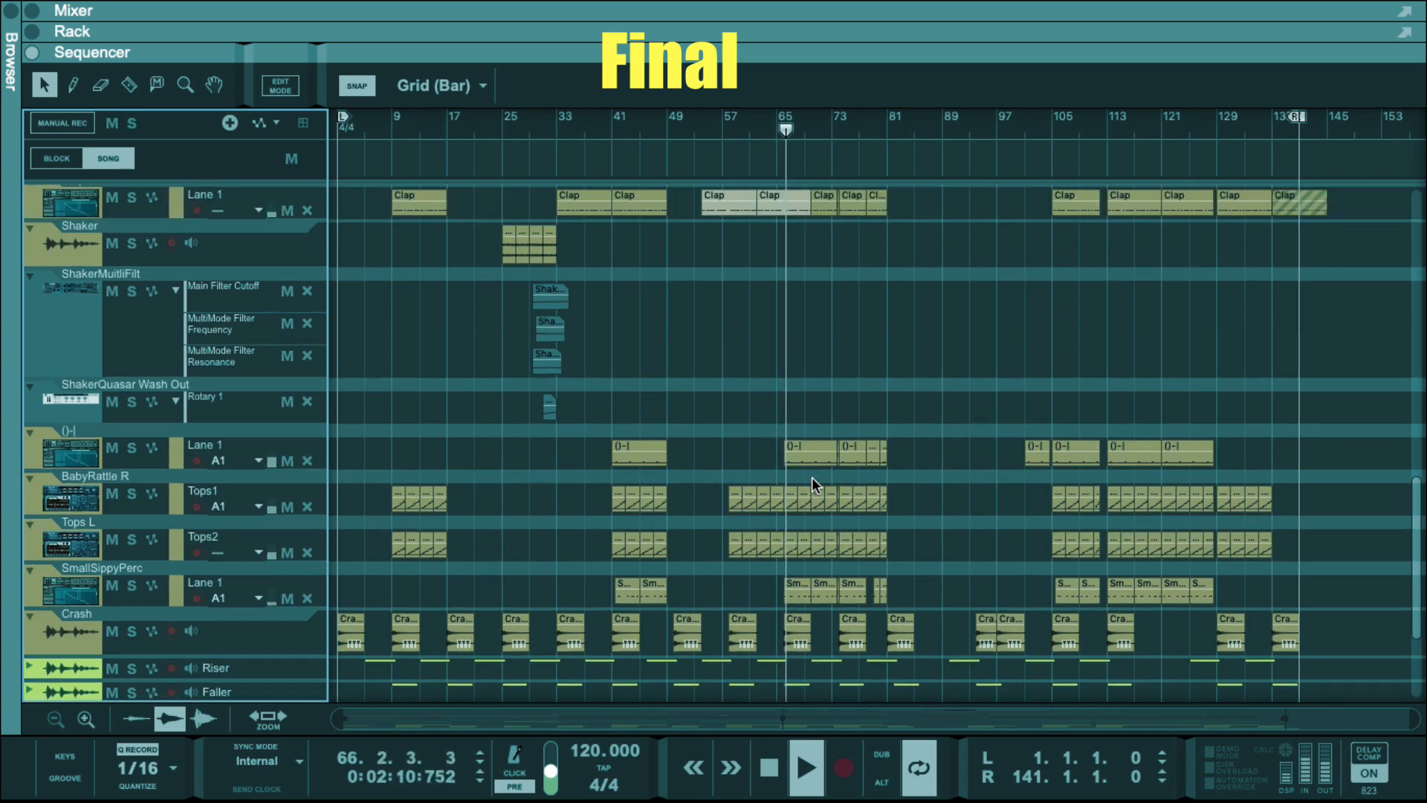
scroll(812, 478, up, 2)
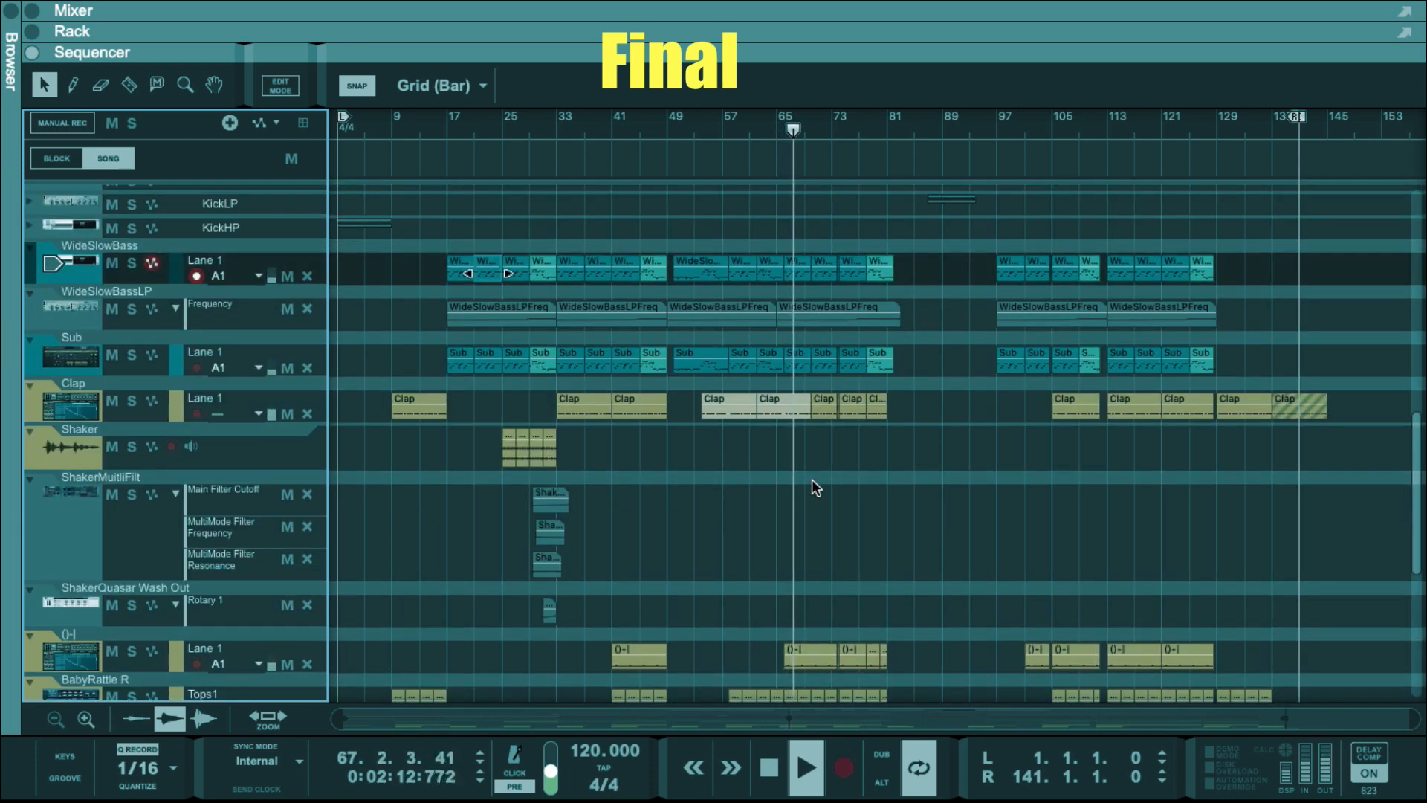
scroll(811, 479, down, 1)
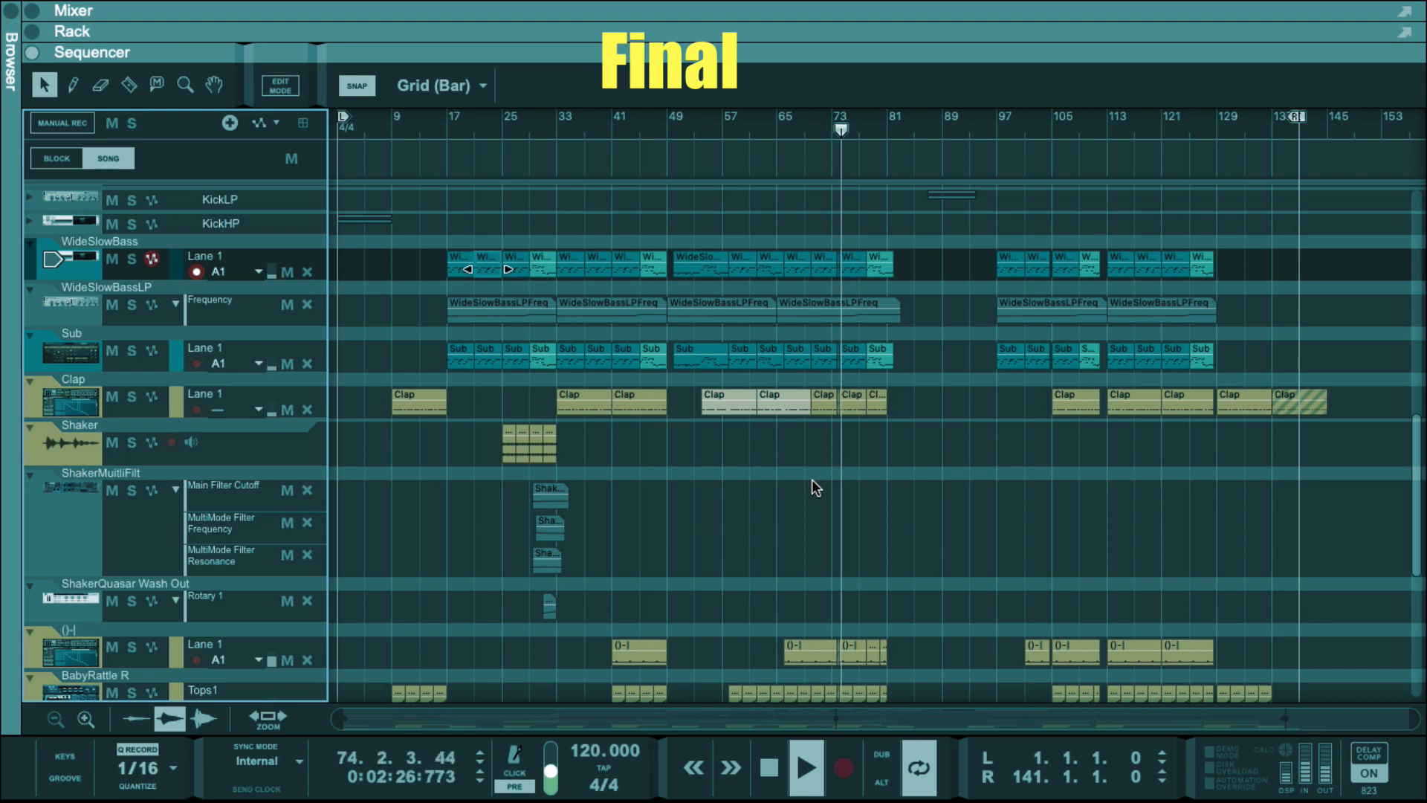
scroll(815, 522, up, 1)
scroll(818, 529, up, 3)
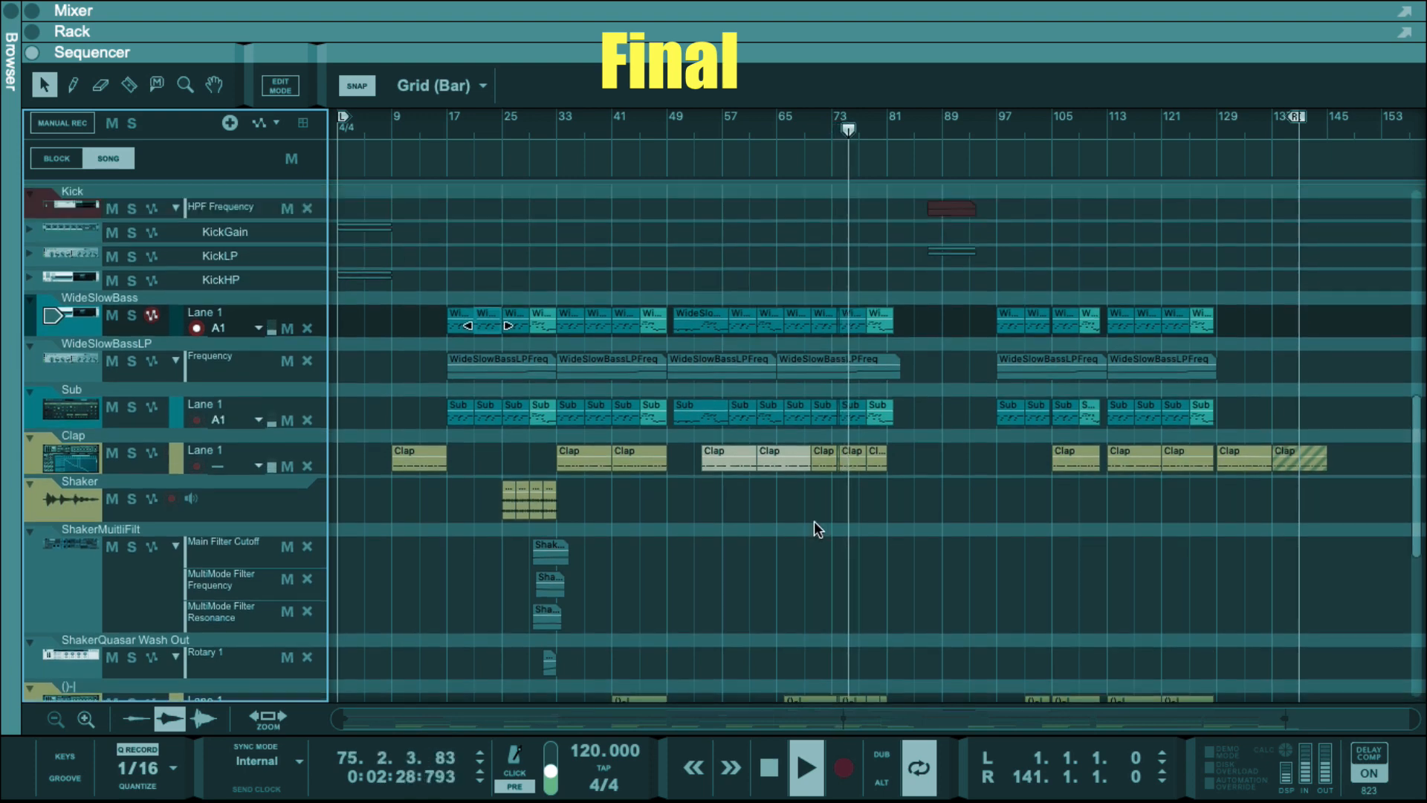
scroll(957, 565, up, 4)
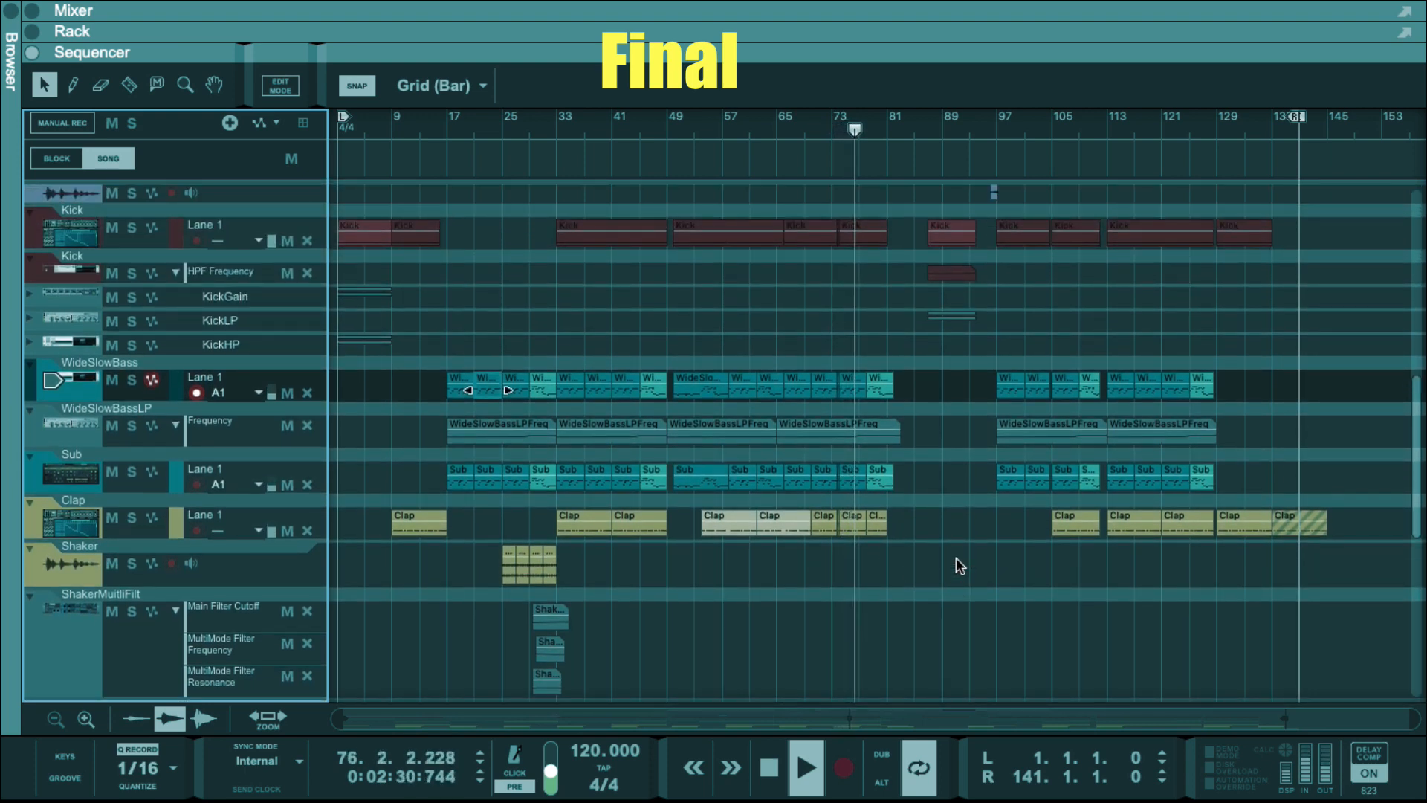
scroll(957, 559, up, 3)
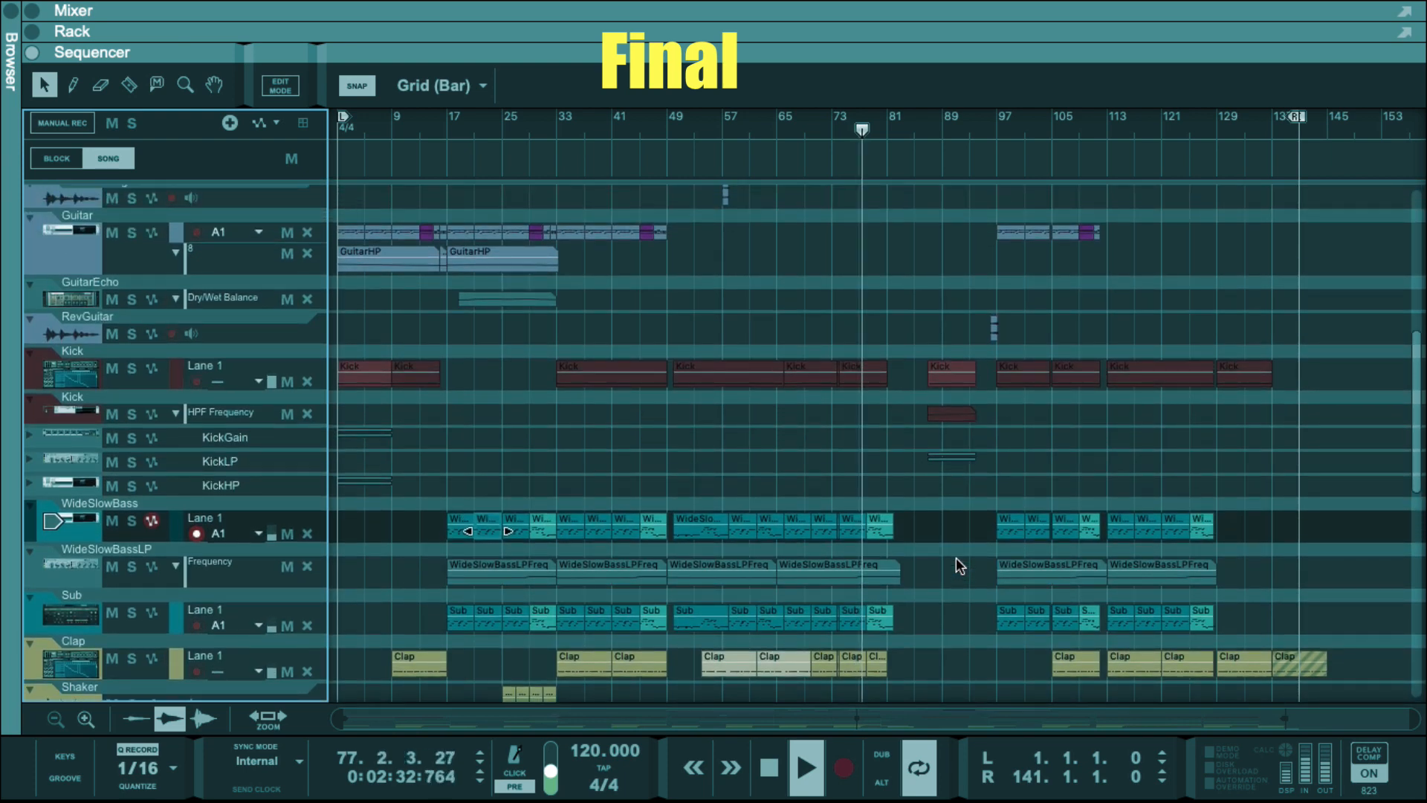
scroll(956, 559, up, 5)
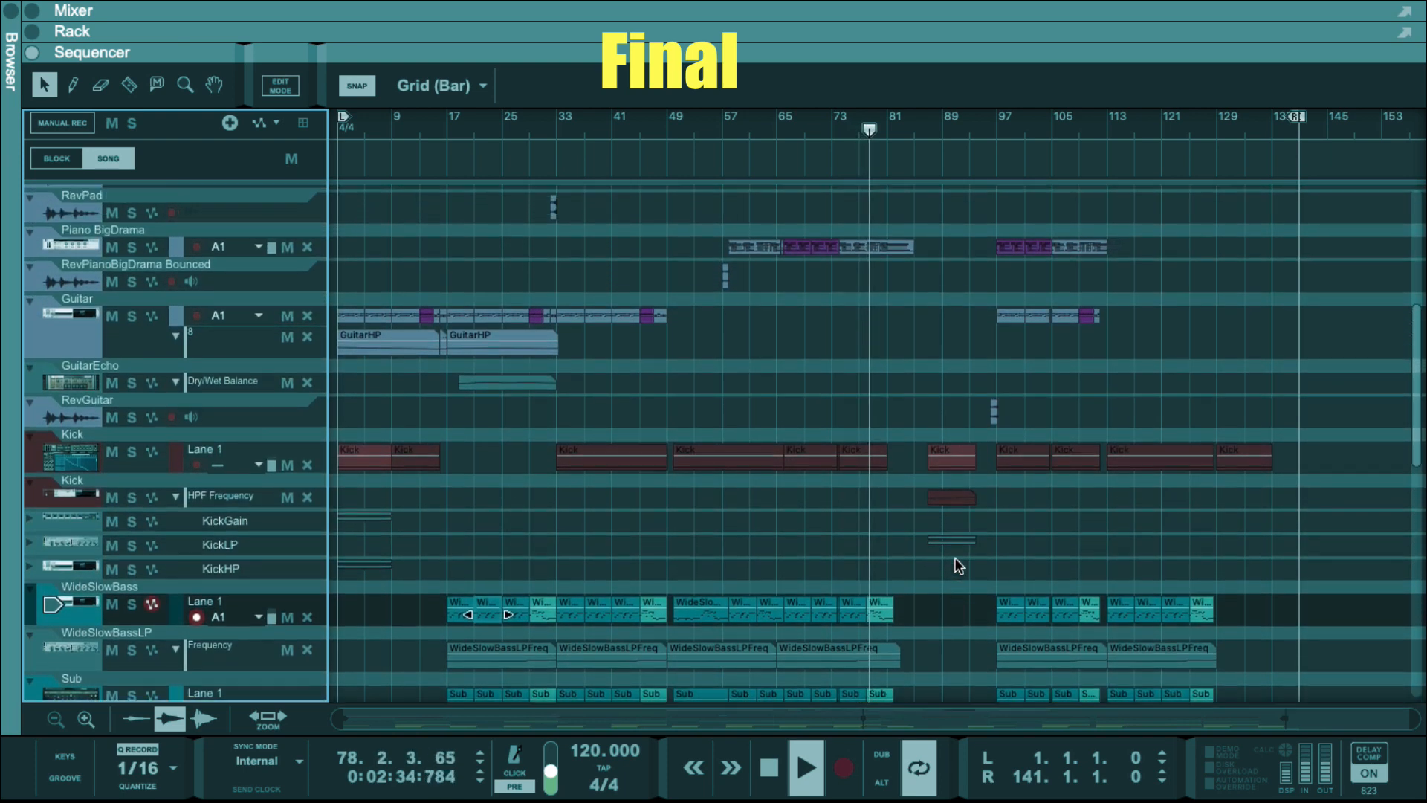
scroll(957, 566, up, 10)
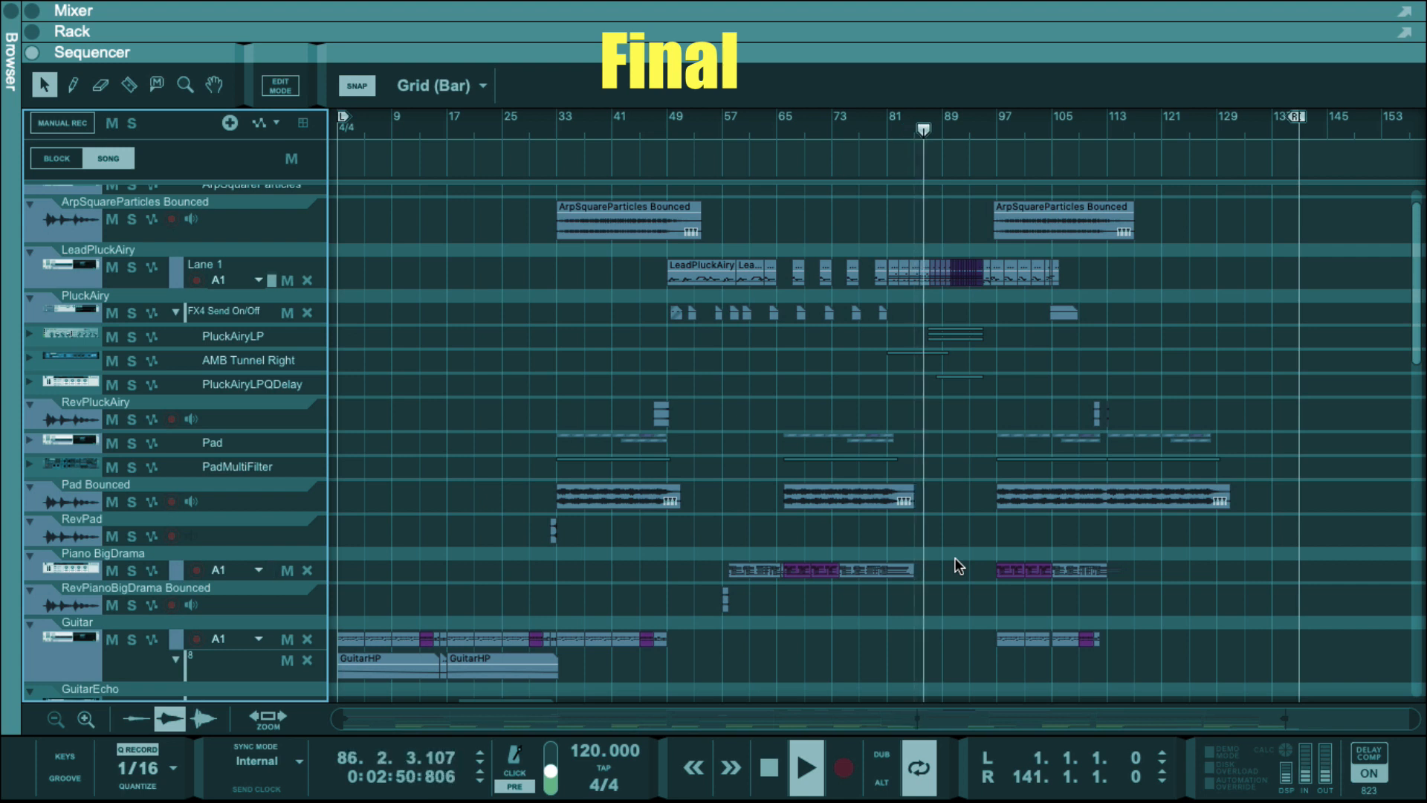
- Examine the LeadPluckAiry clips around bars 87 to 95 up close, then the Kick, WideSlowBass, Sub and Clap tracks leading into bar 97
scroll(958, 566, down, 1)
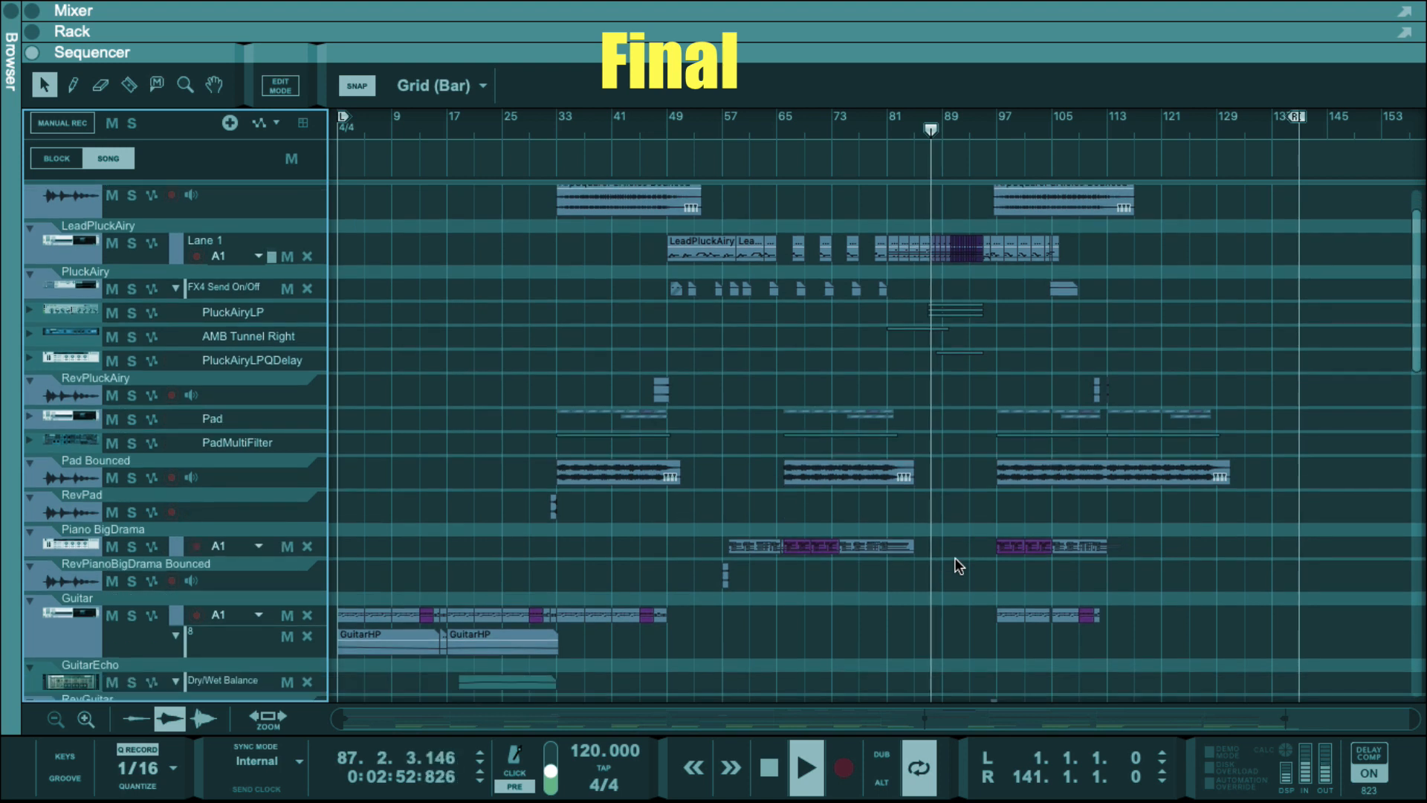
scroll(957, 558, up, 1)
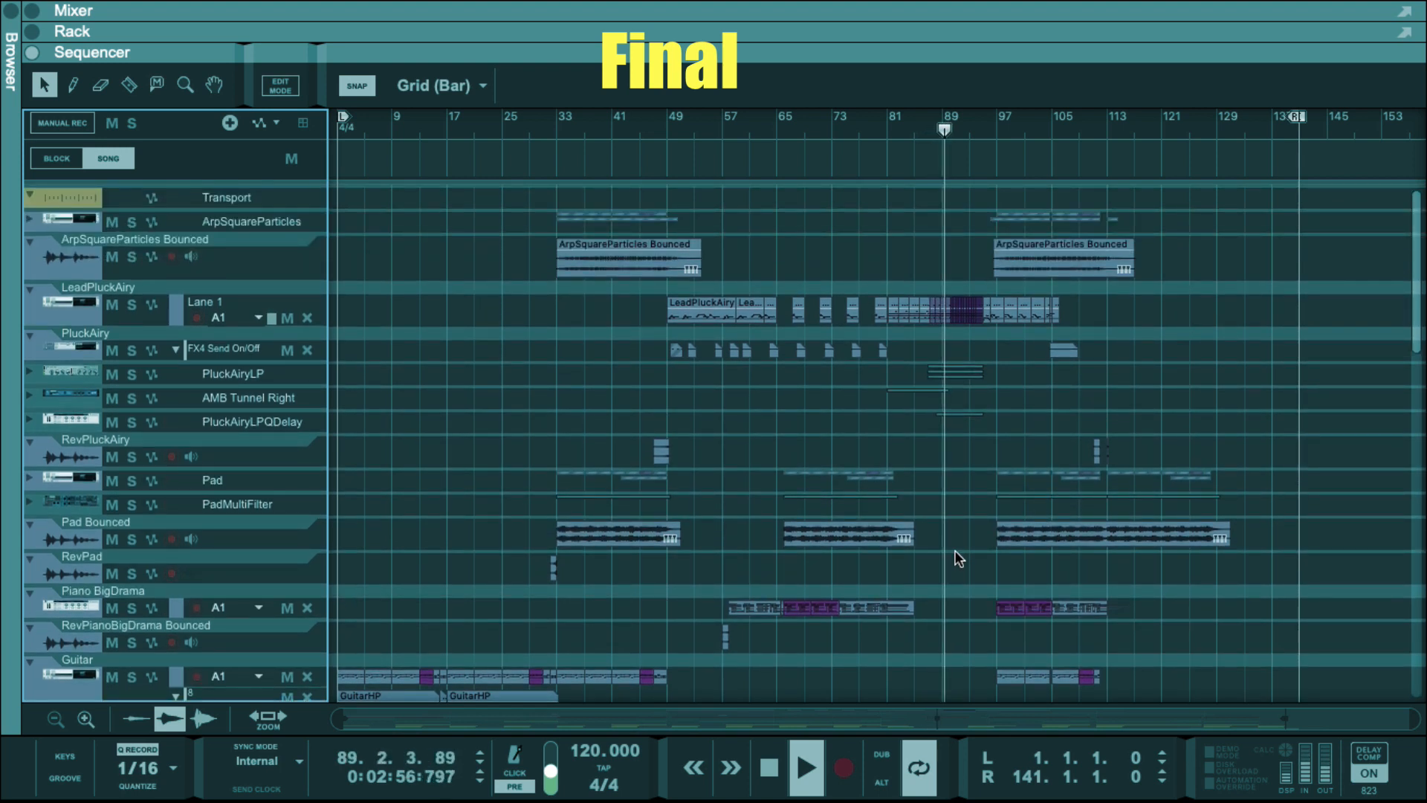
scroll(977, 311, up, 5)
scroll(974, 316, up, 2)
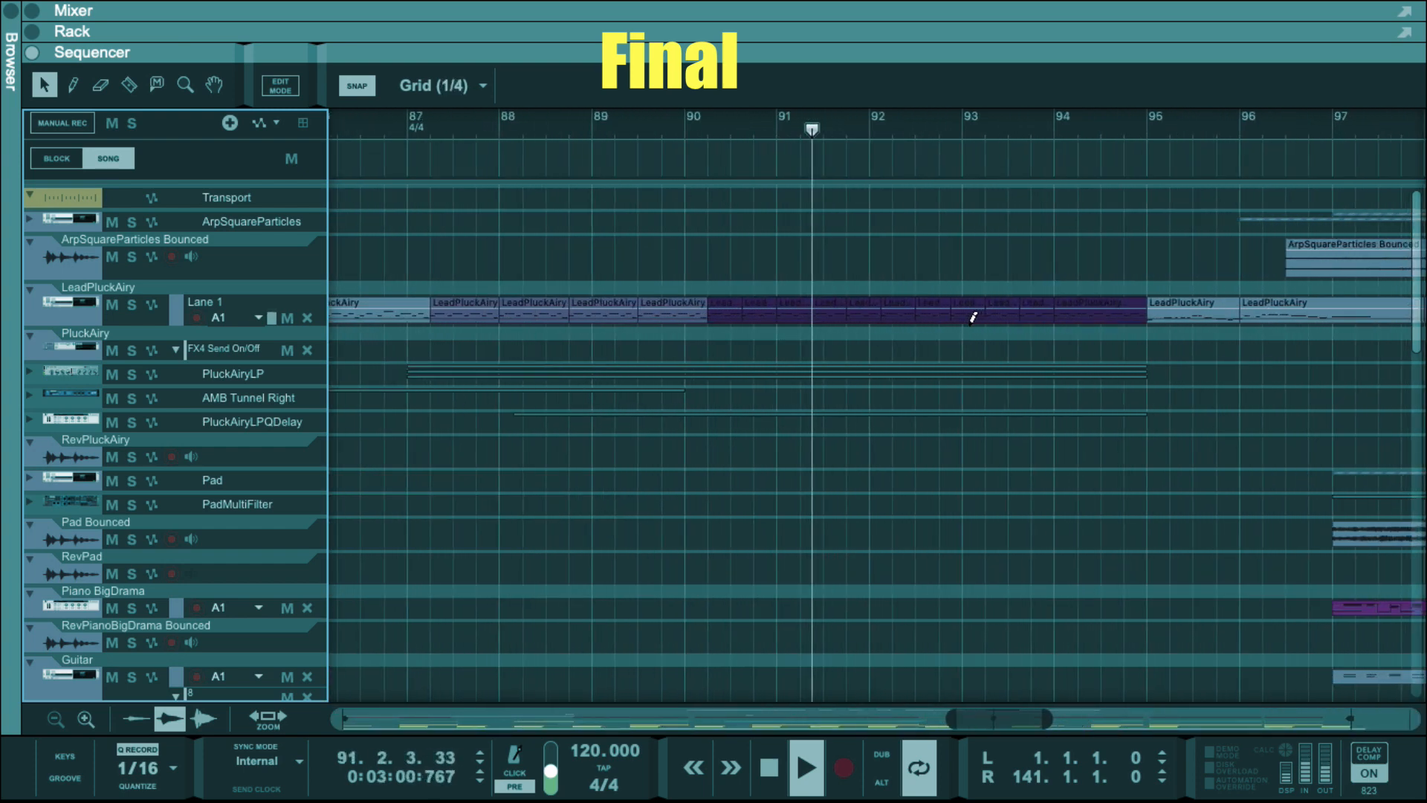
scroll(995, 355, down, 3)
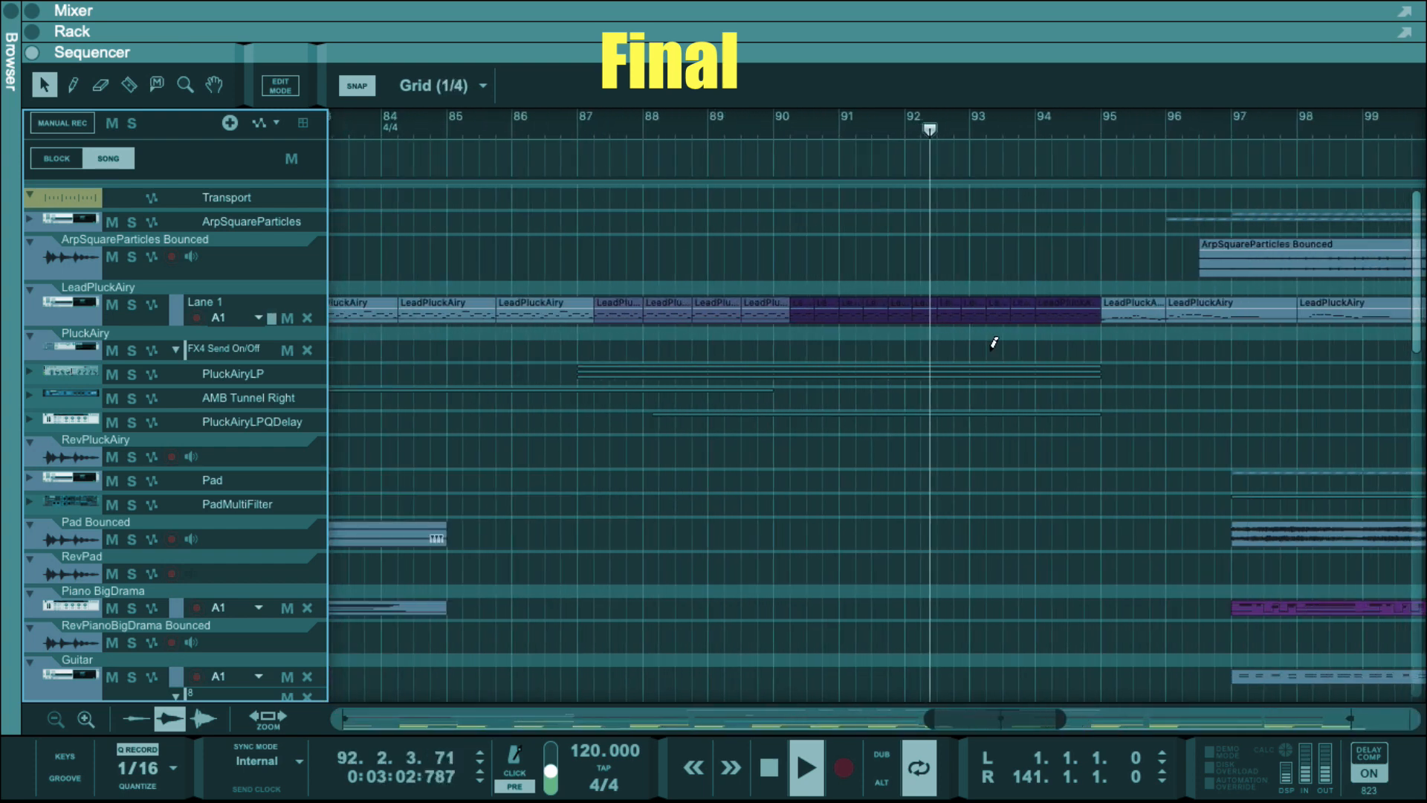
scroll(996, 345, down, 1)
scroll(1003, 353, down, 10)
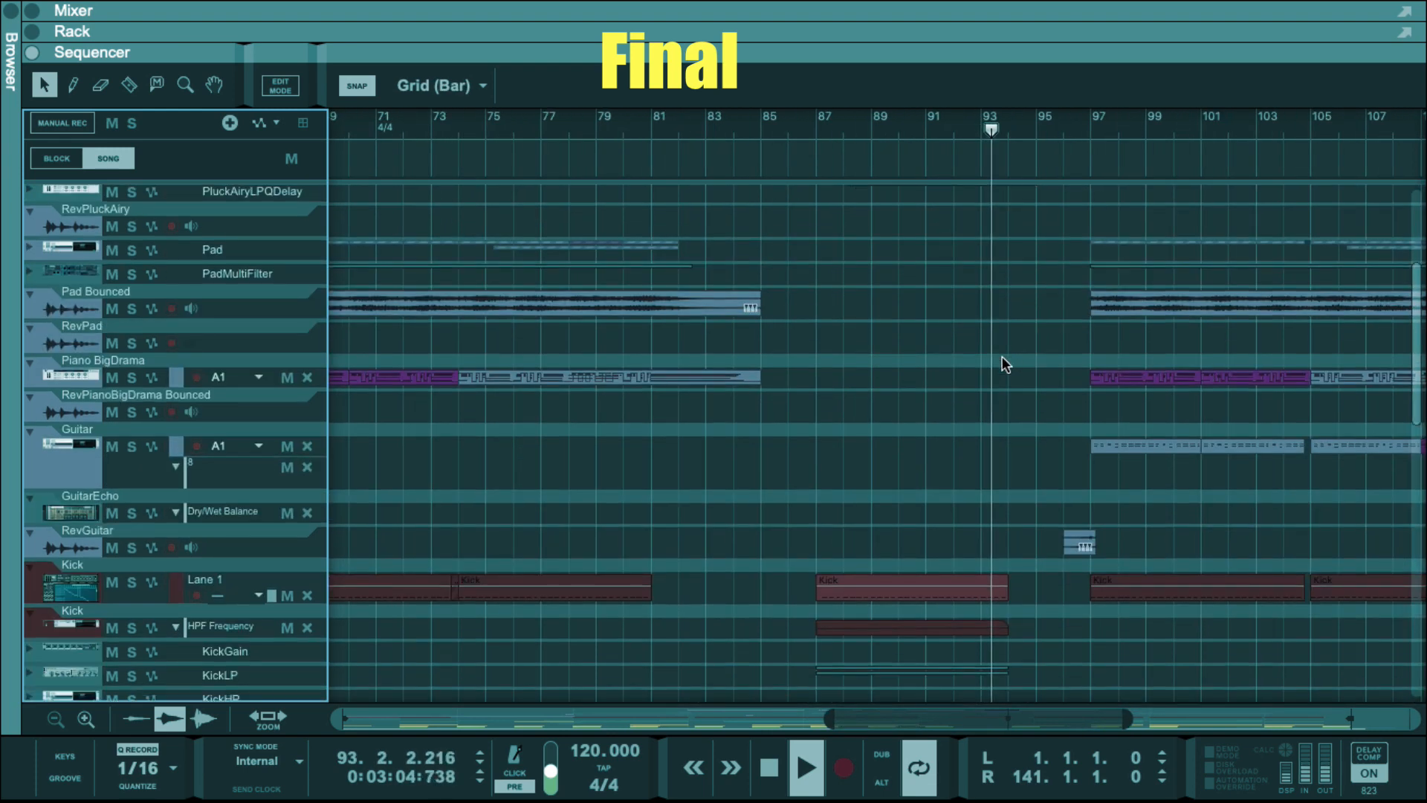
scroll(1005, 360, down, 2)
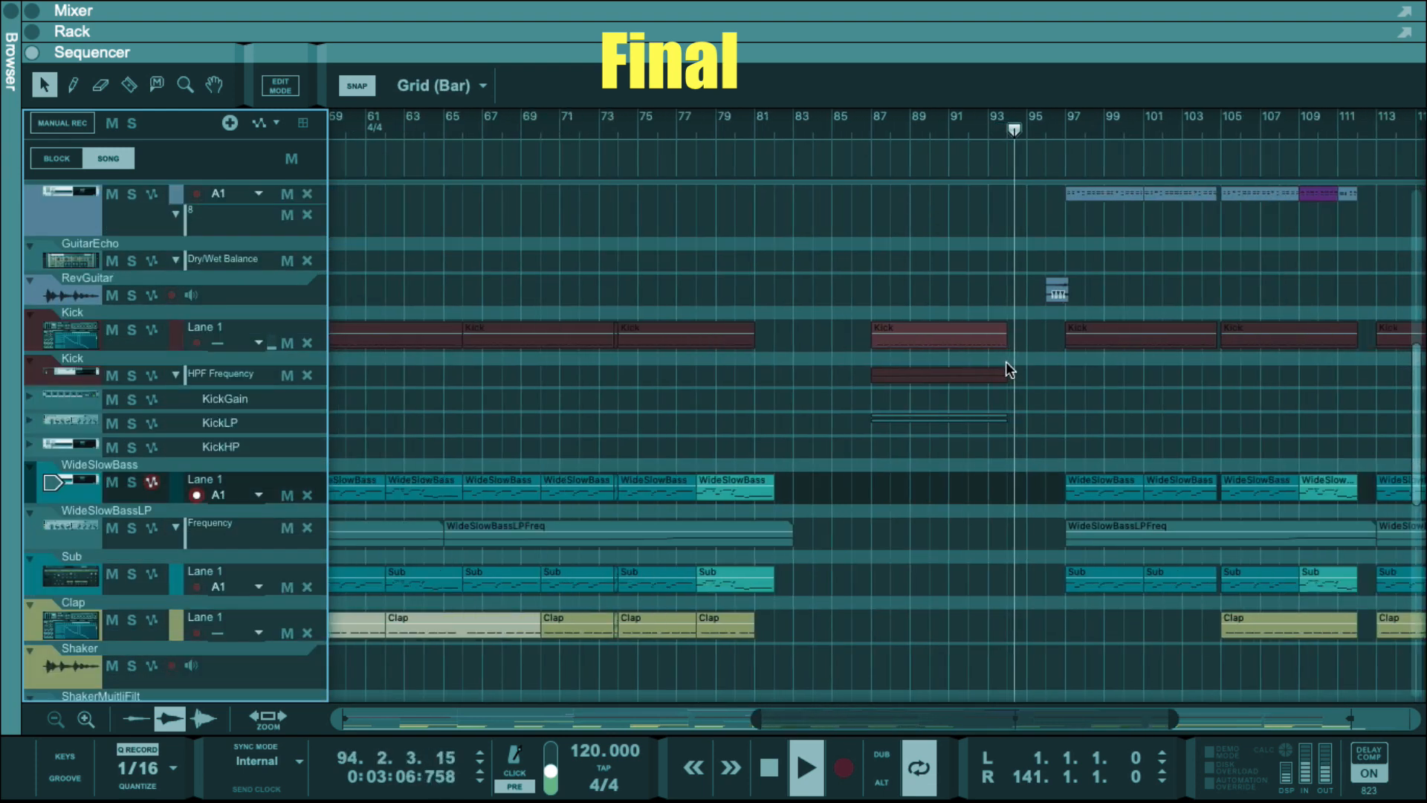
scroll(1005, 361, down, 3)
scroll(972, 362, down, 4)
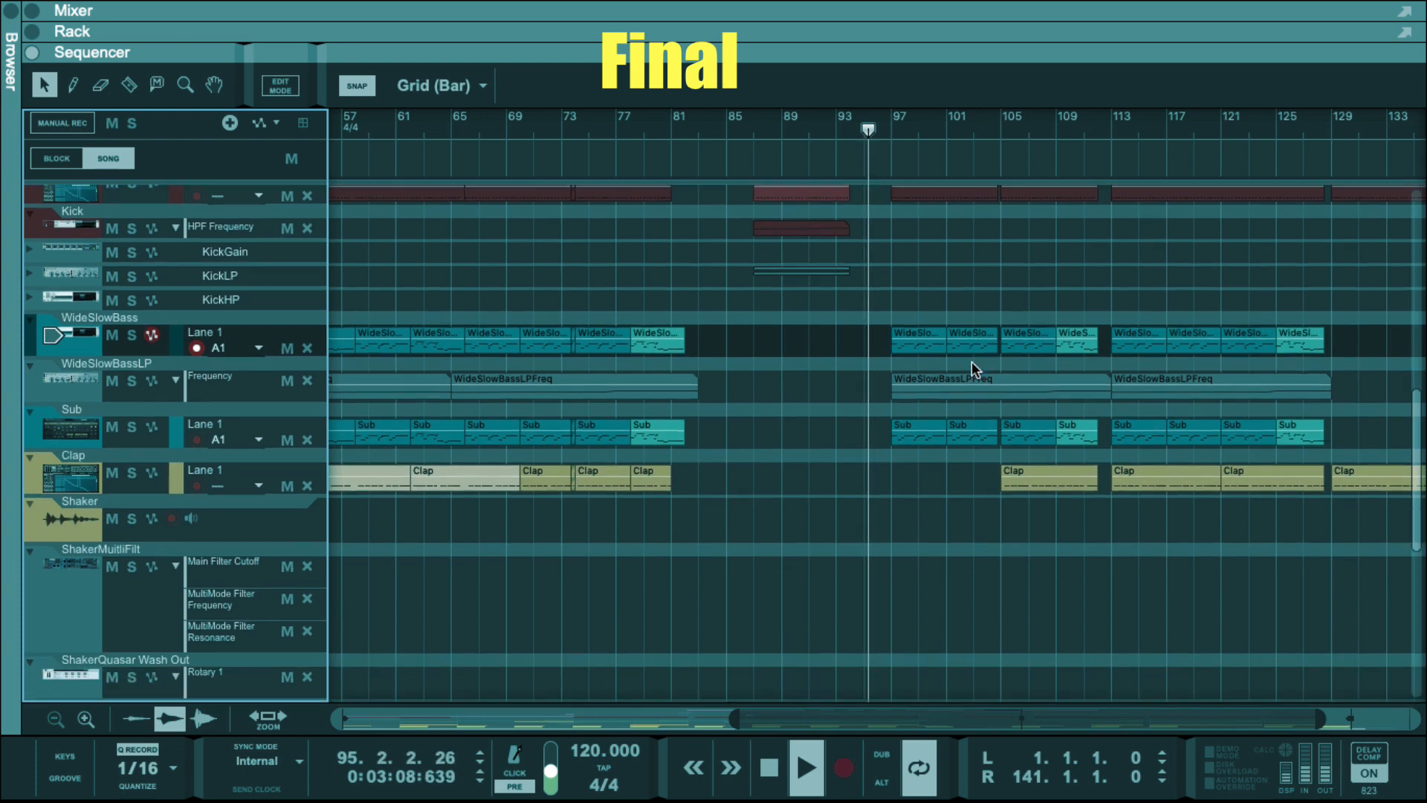
- Check the parts entering around bar 97, from ArpSquareParticles Bounced through Guitar, Kick and bass, and bring the whole song into view
scroll(972, 363, up, 10)
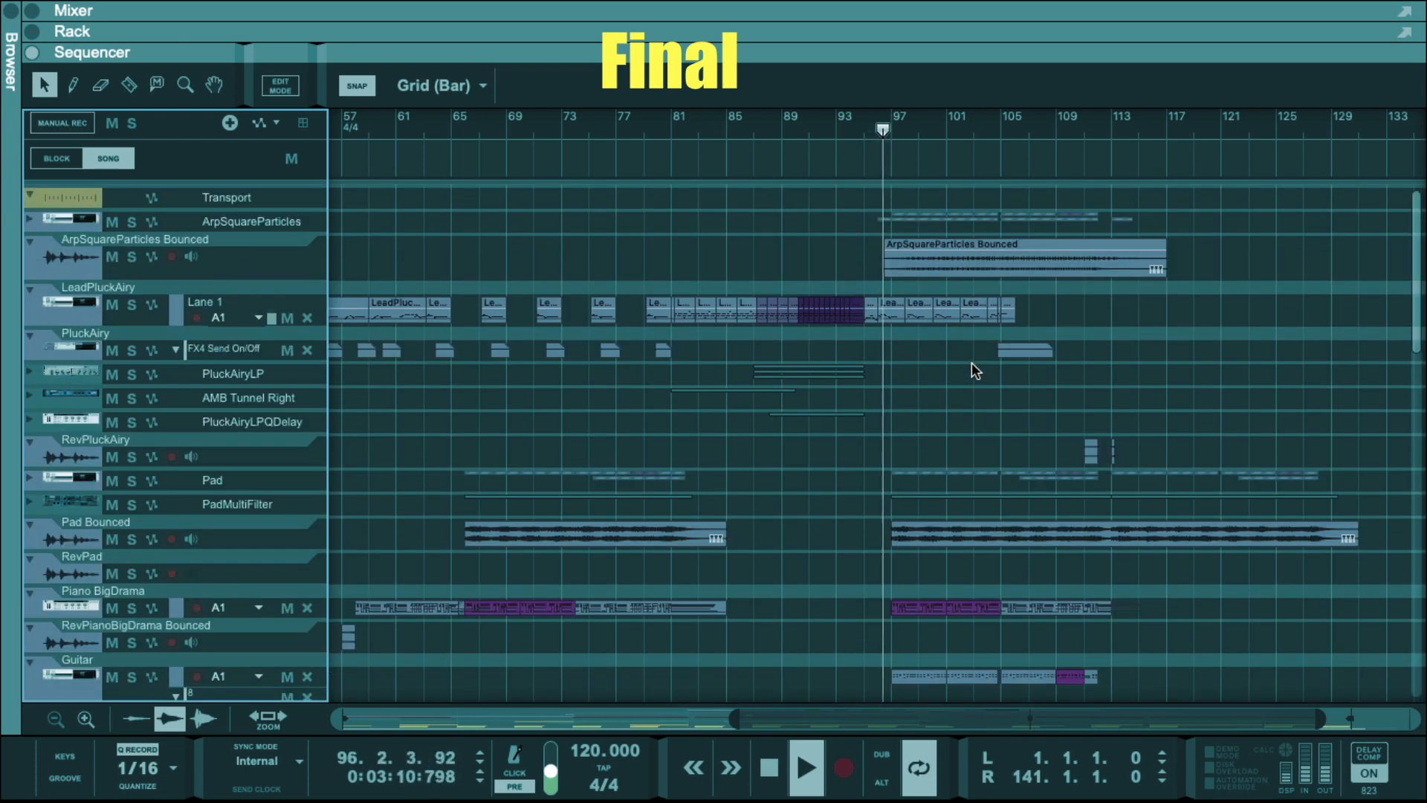
scroll(971, 363, down, 10)
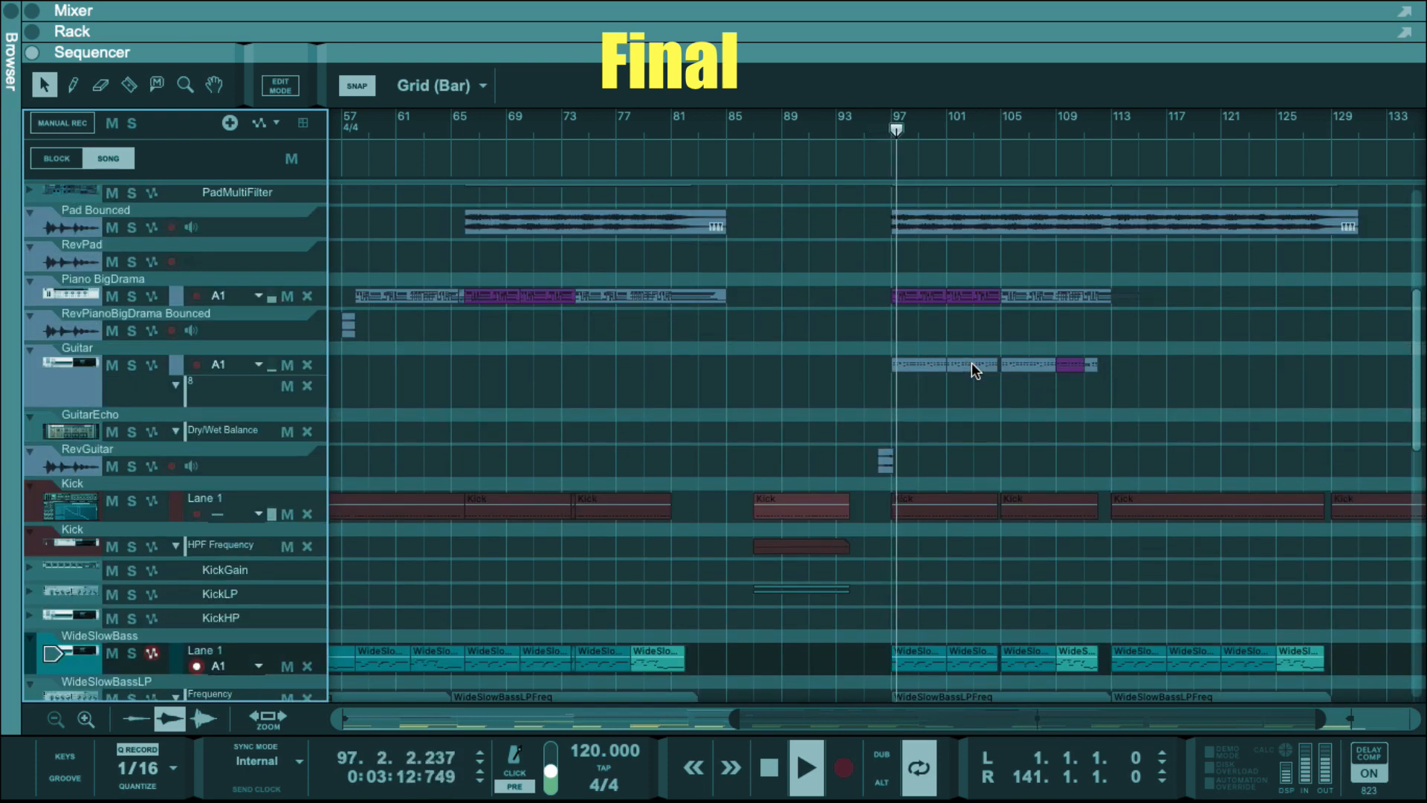
scroll(971, 363, down, 3)
ctrl+scroll(970, 363, down, 5)
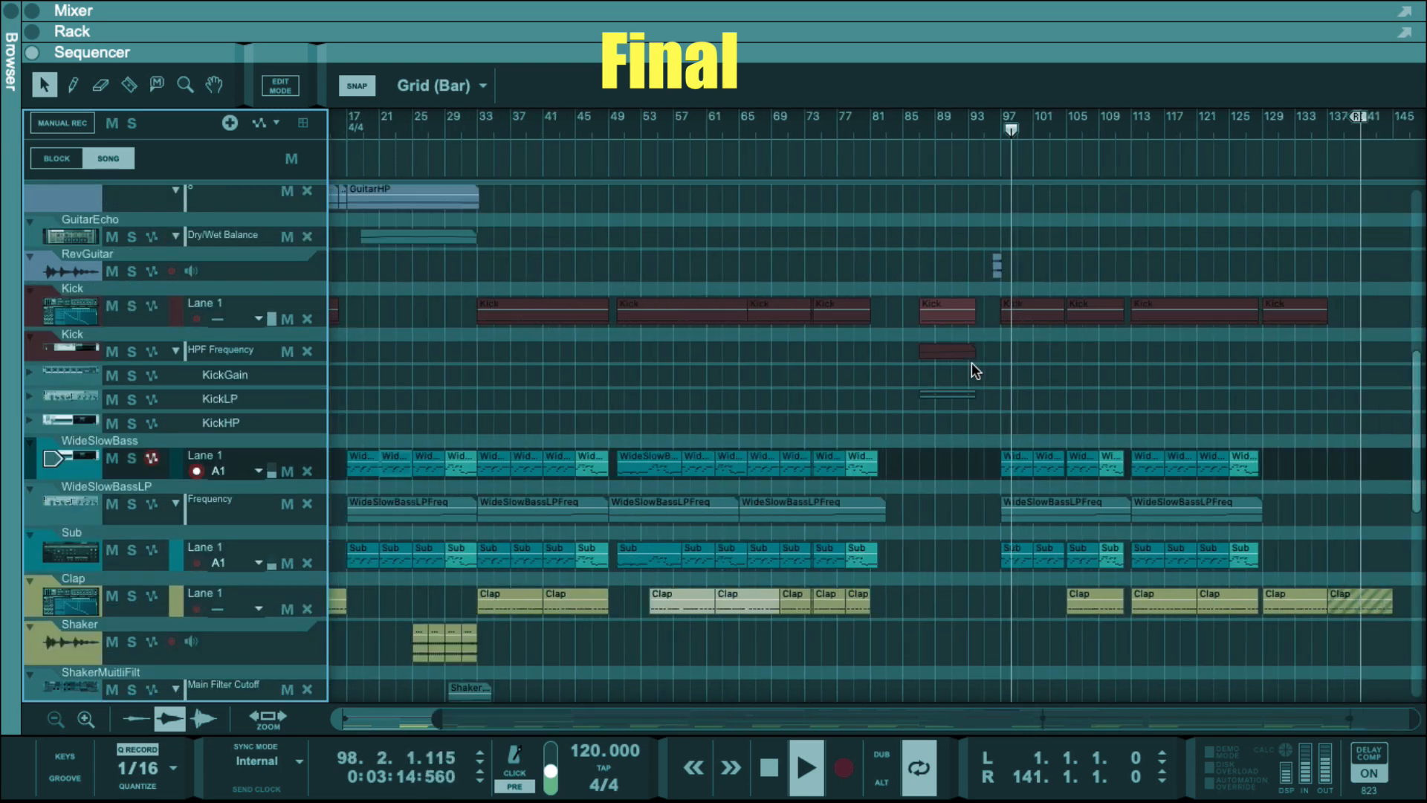
scroll(836, 355, up, 12)
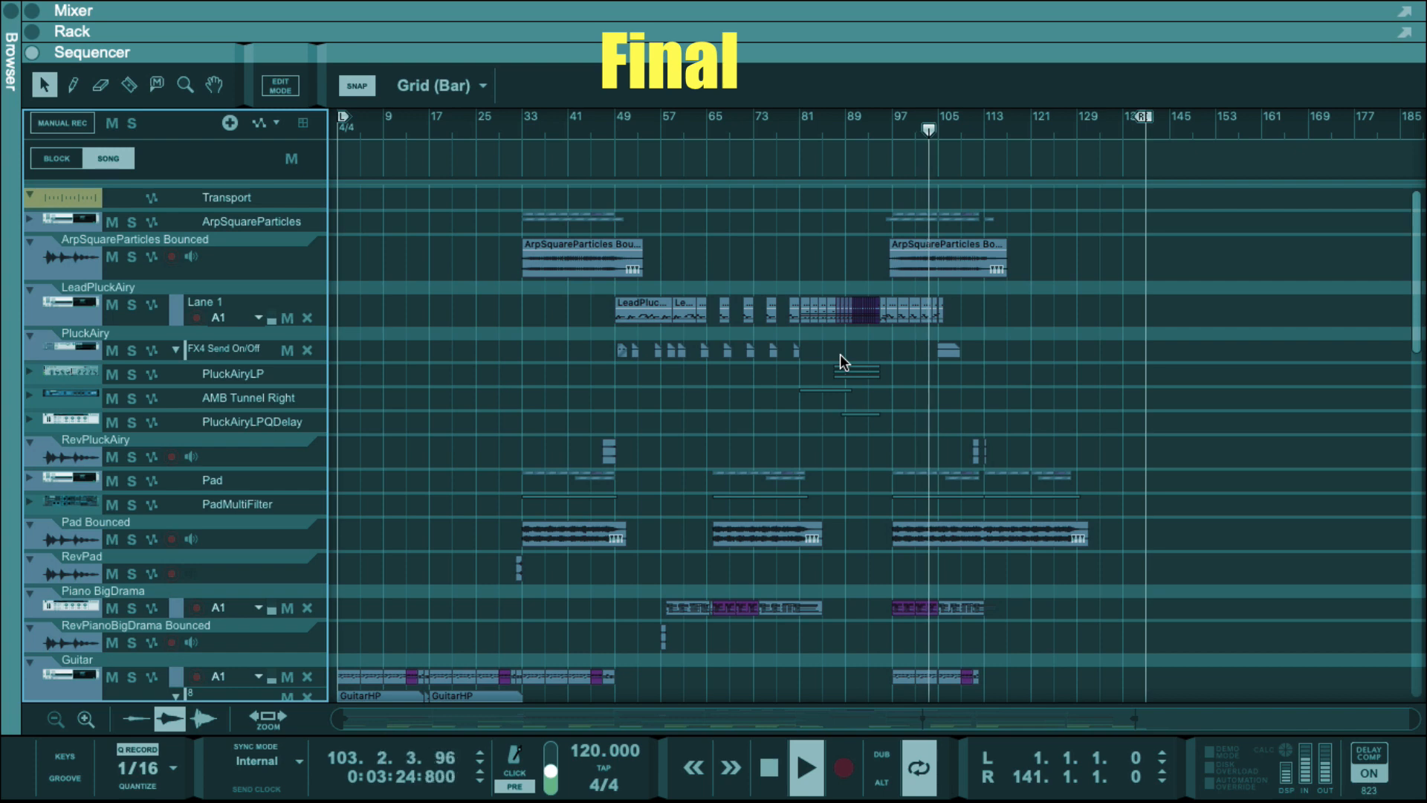
- Follow playback from about bar 104 through the percussion and Rain tracks, back to ArpSquareParticles, and down again to Clap and Crash
scroll(941, 400, down, 3)
scroll(938, 406, down, 10)
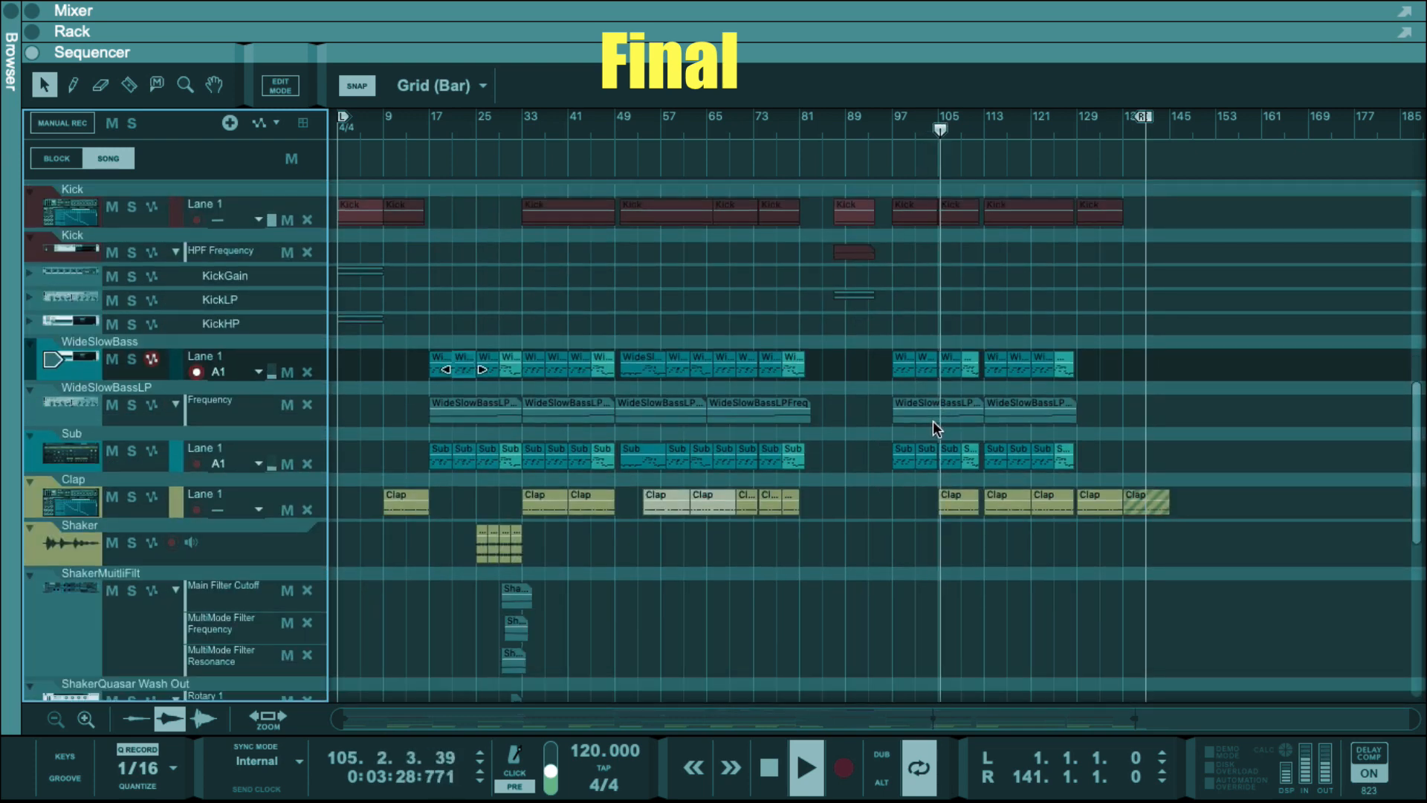
scroll(933, 422, down, 8)
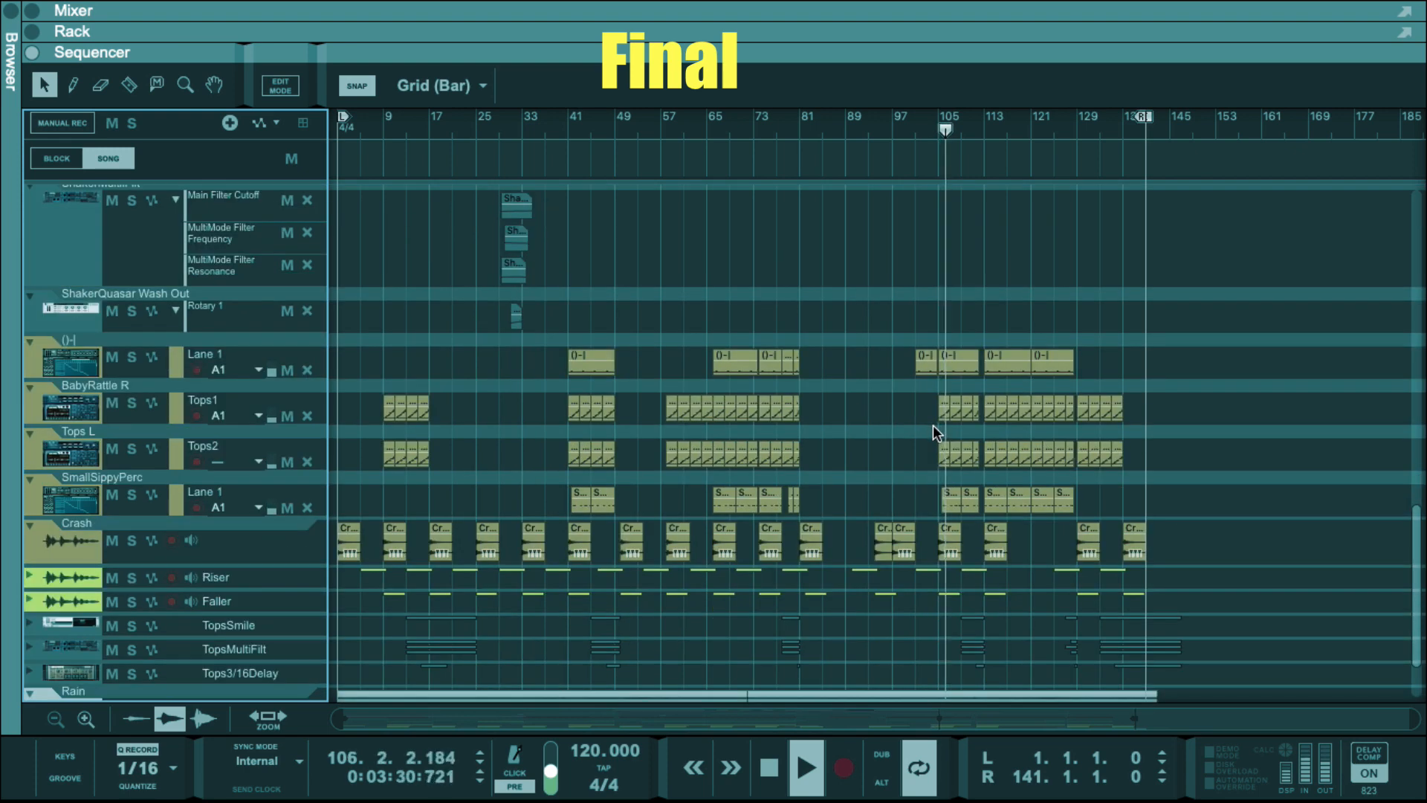
scroll(933, 431, down, 1)
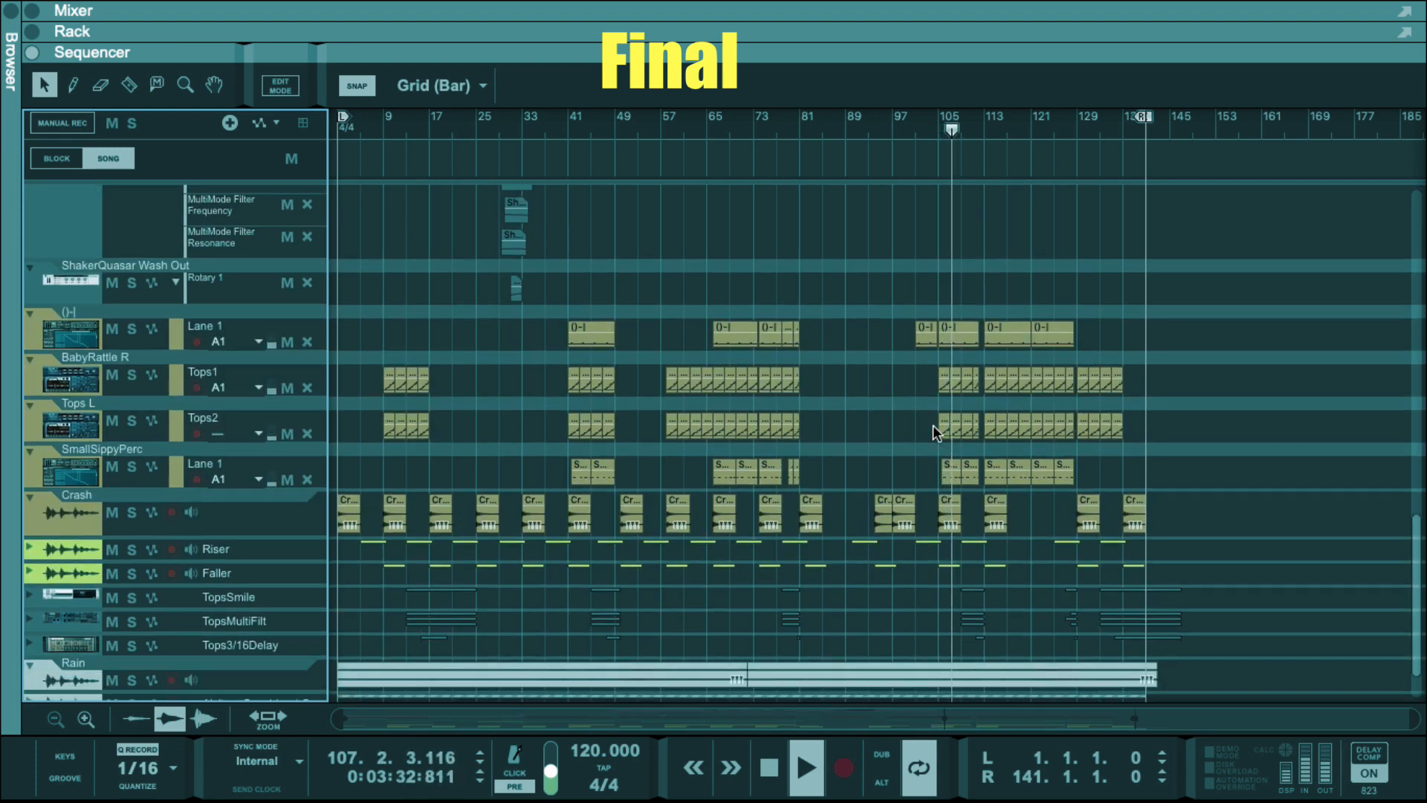
scroll(934, 431, up, 12)
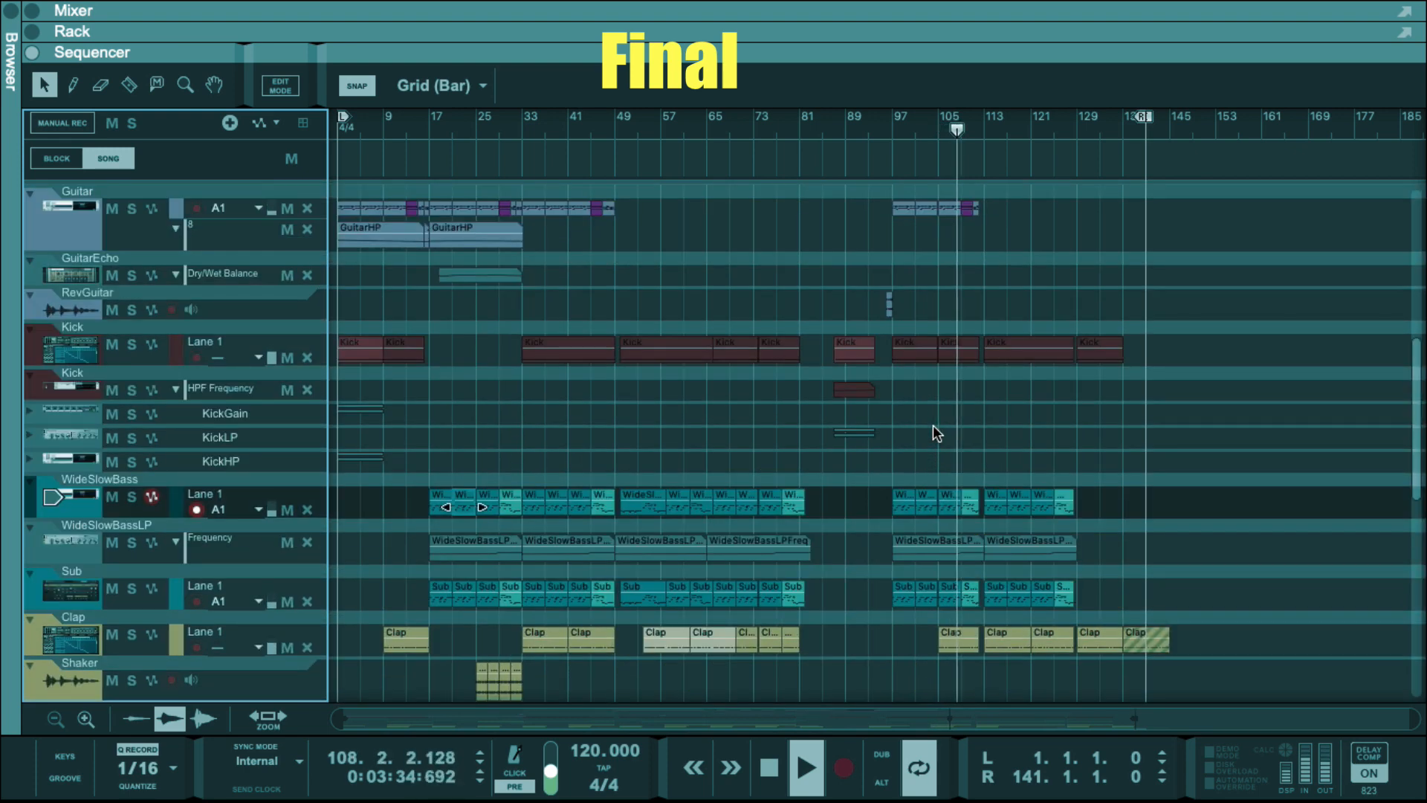
scroll(933, 431, down, 1)
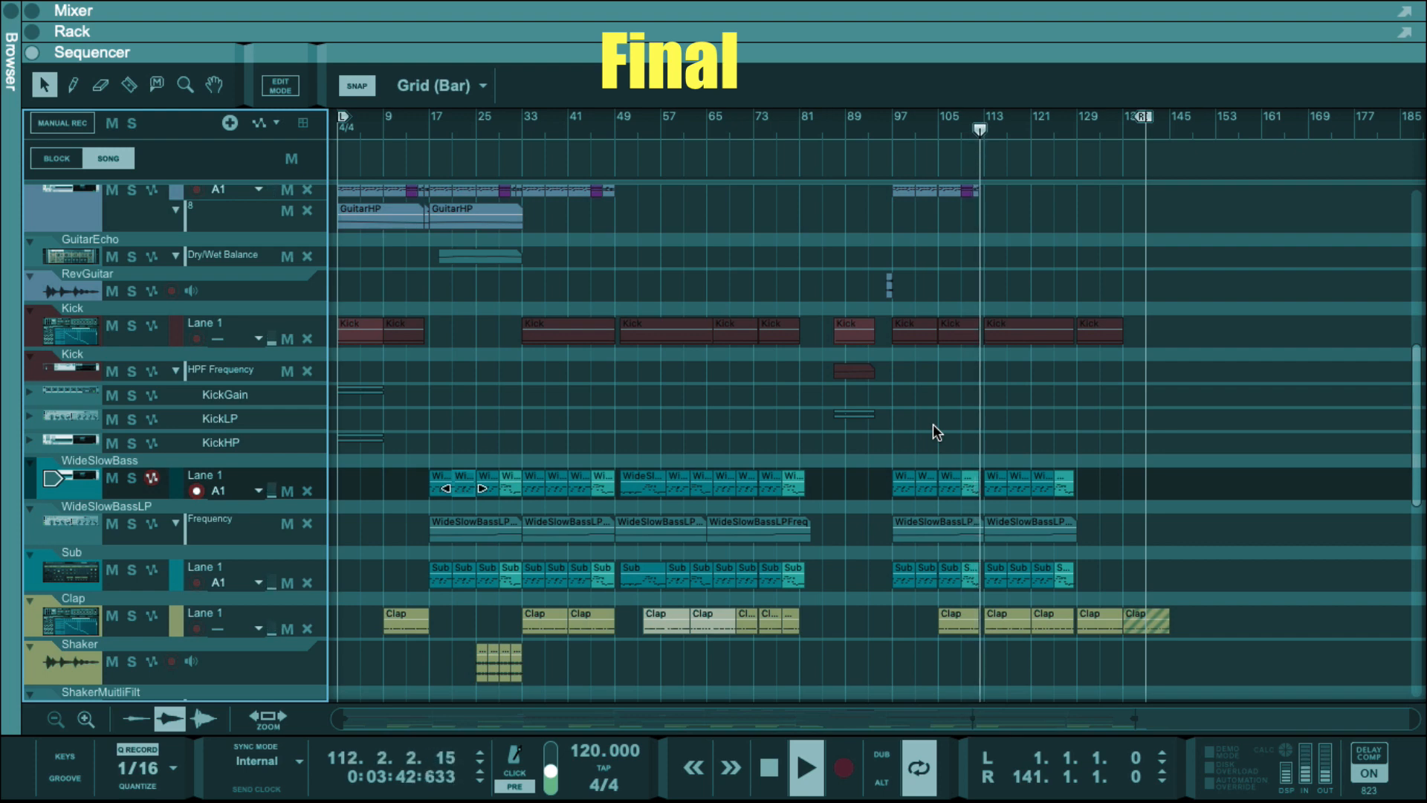
scroll(1084, 422, up, 3)
scroll(1083, 422, up, 7)
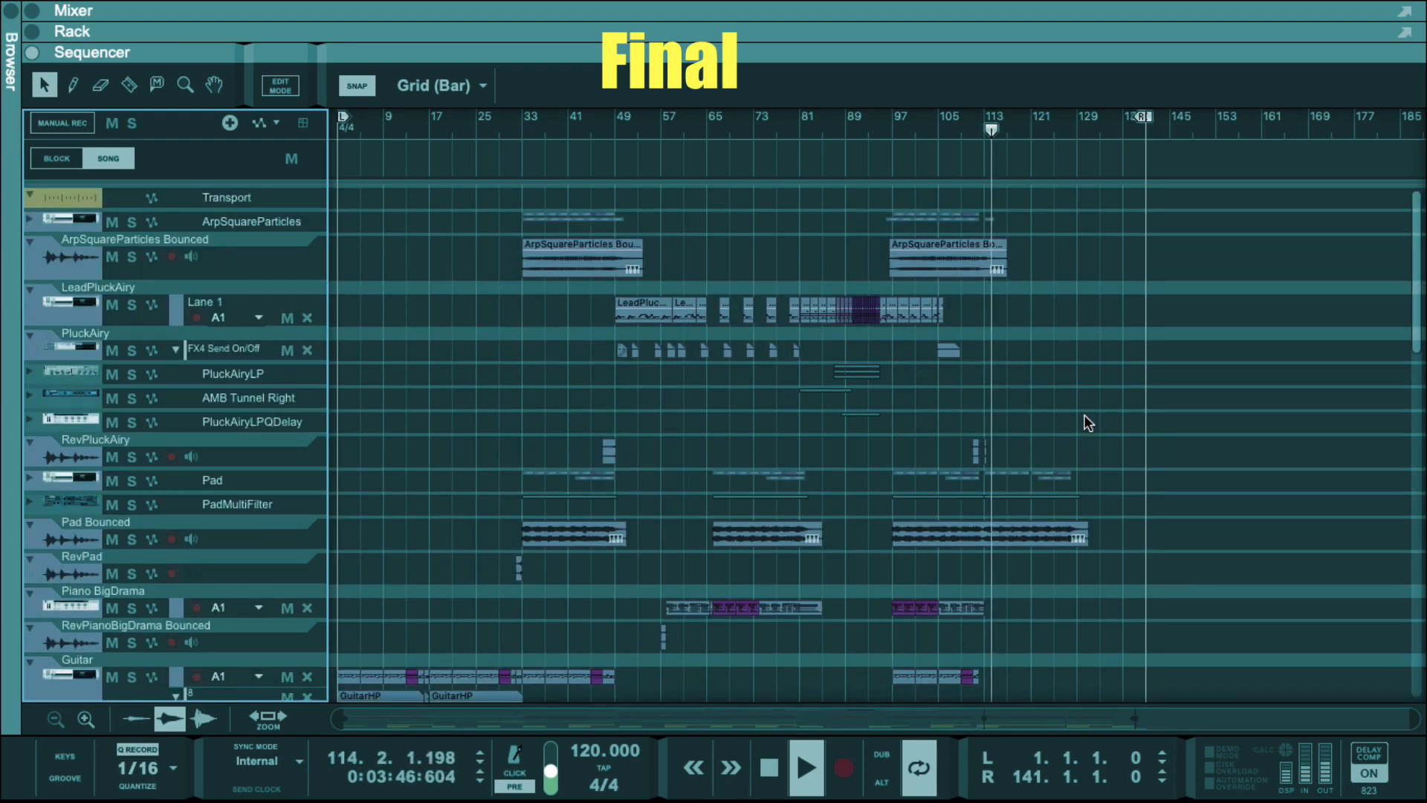
scroll(1087, 423, down, 15)
scroll(1082, 417, down, 6)
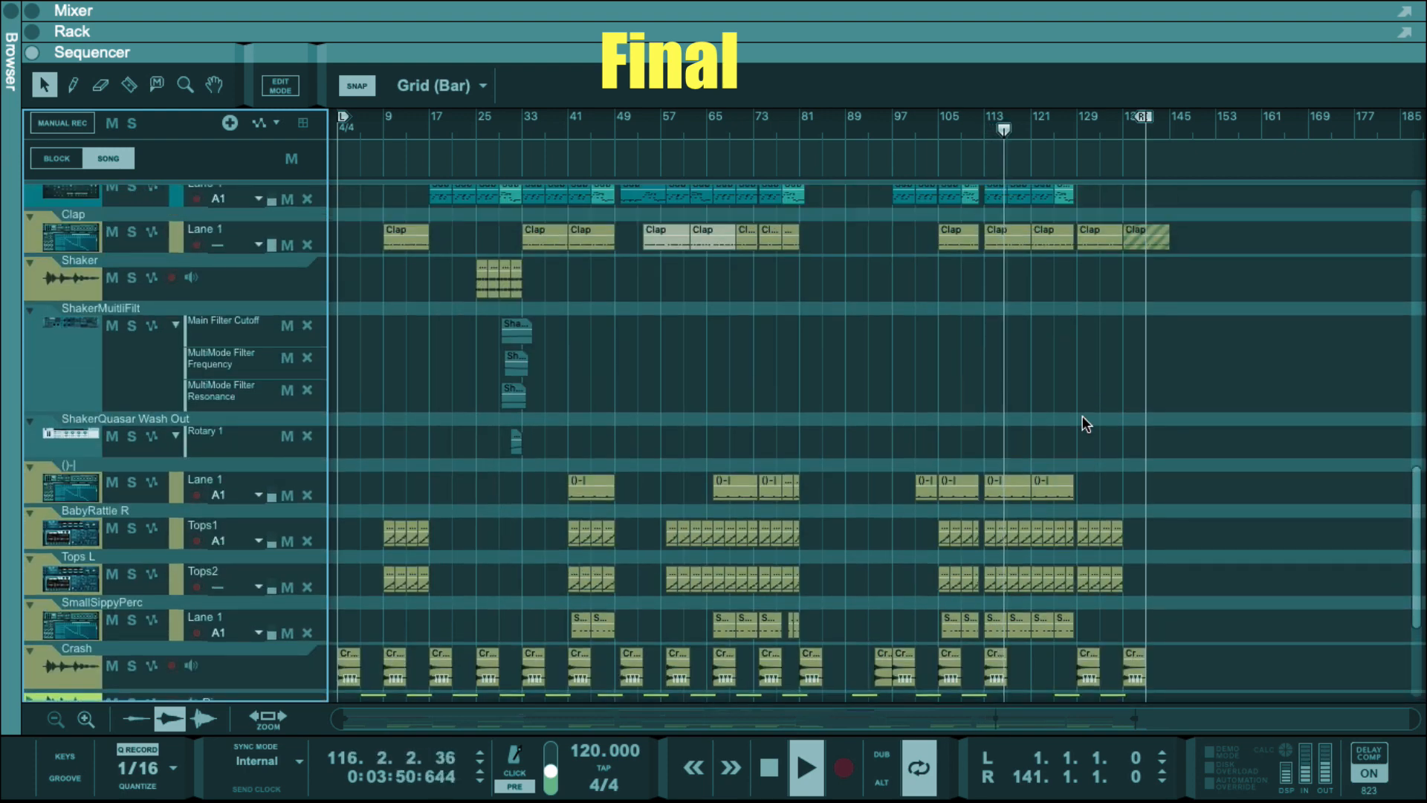
- Collapse the ShakerMuitliFilt, ShakerQuasar Wash Out and WideSlowBassLP automation tracks in the track list
scroll(1082, 419, up, 2)
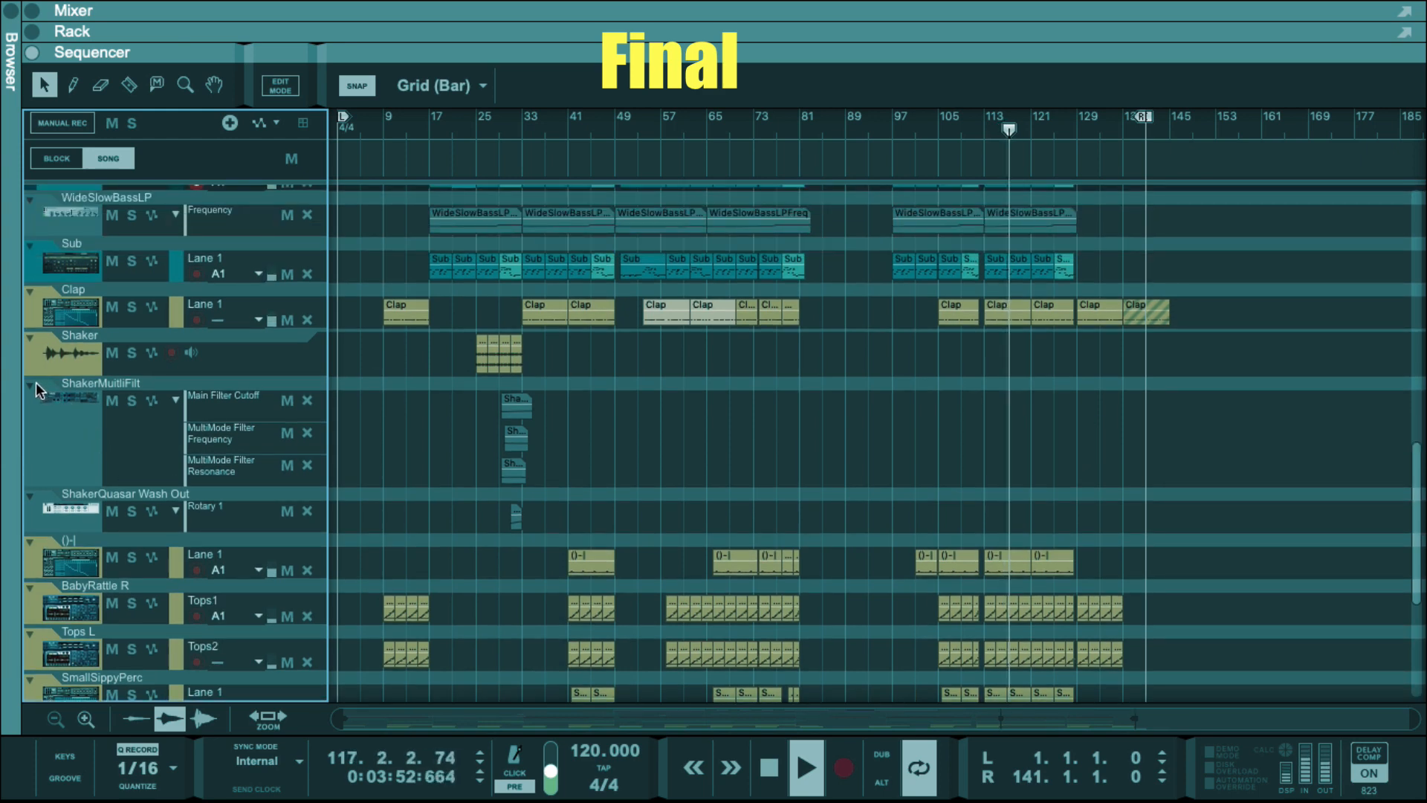
click(32, 387)
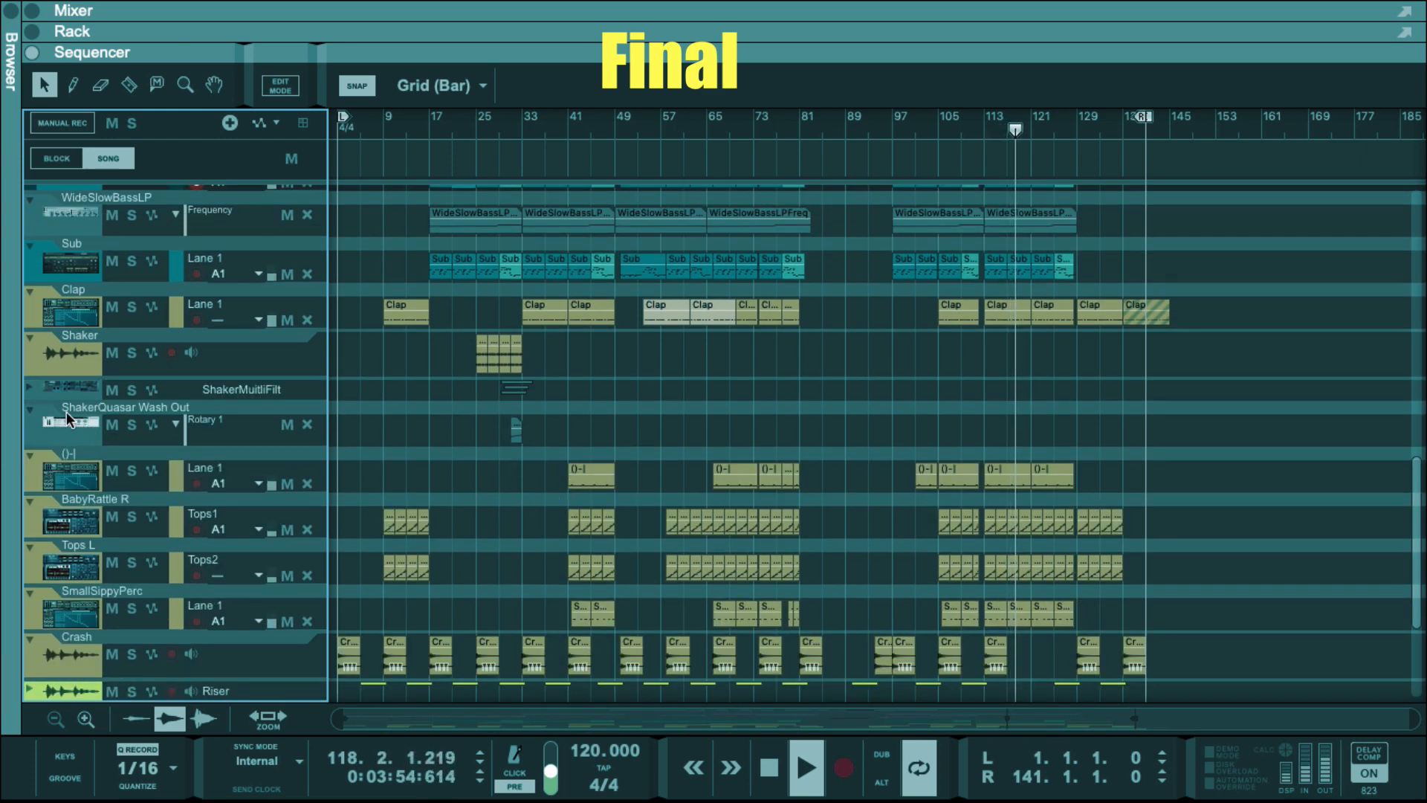
click(31, 410)
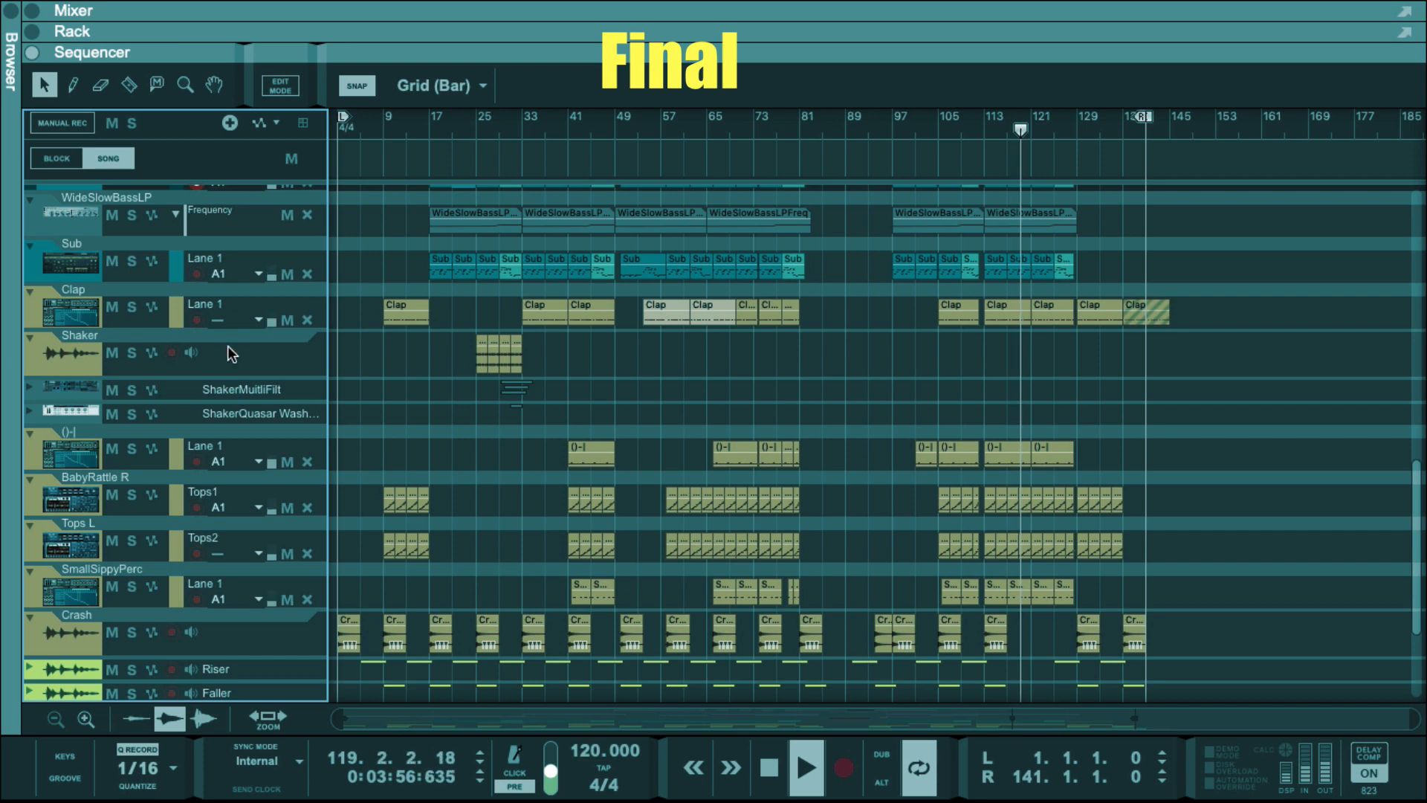
click(30, 199)
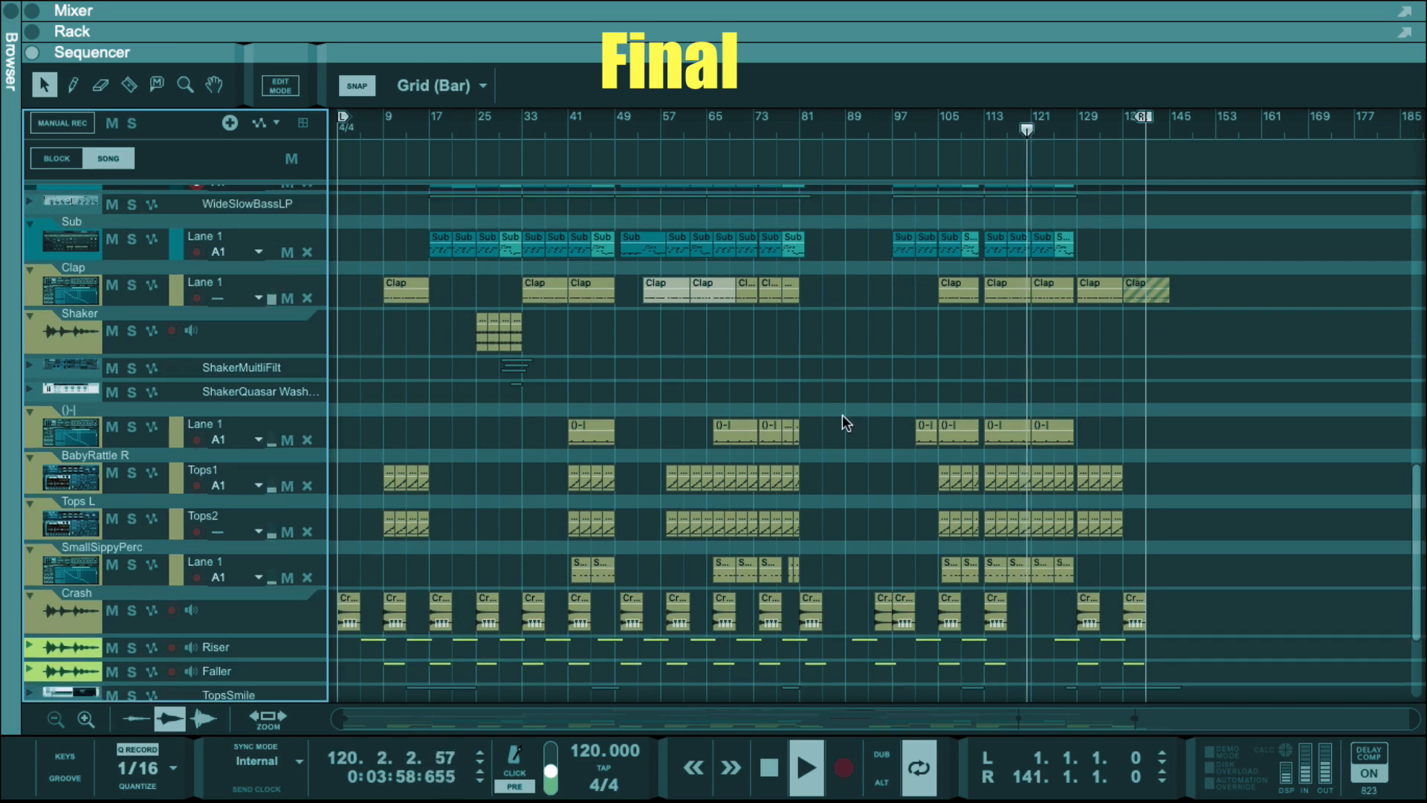
- Follow playback from about bar 121 across the tracks between RevGuitar and Tops3/16Delay, including the kick, bass, clap and percussion parts
scroll(1139, 457, up, 3)
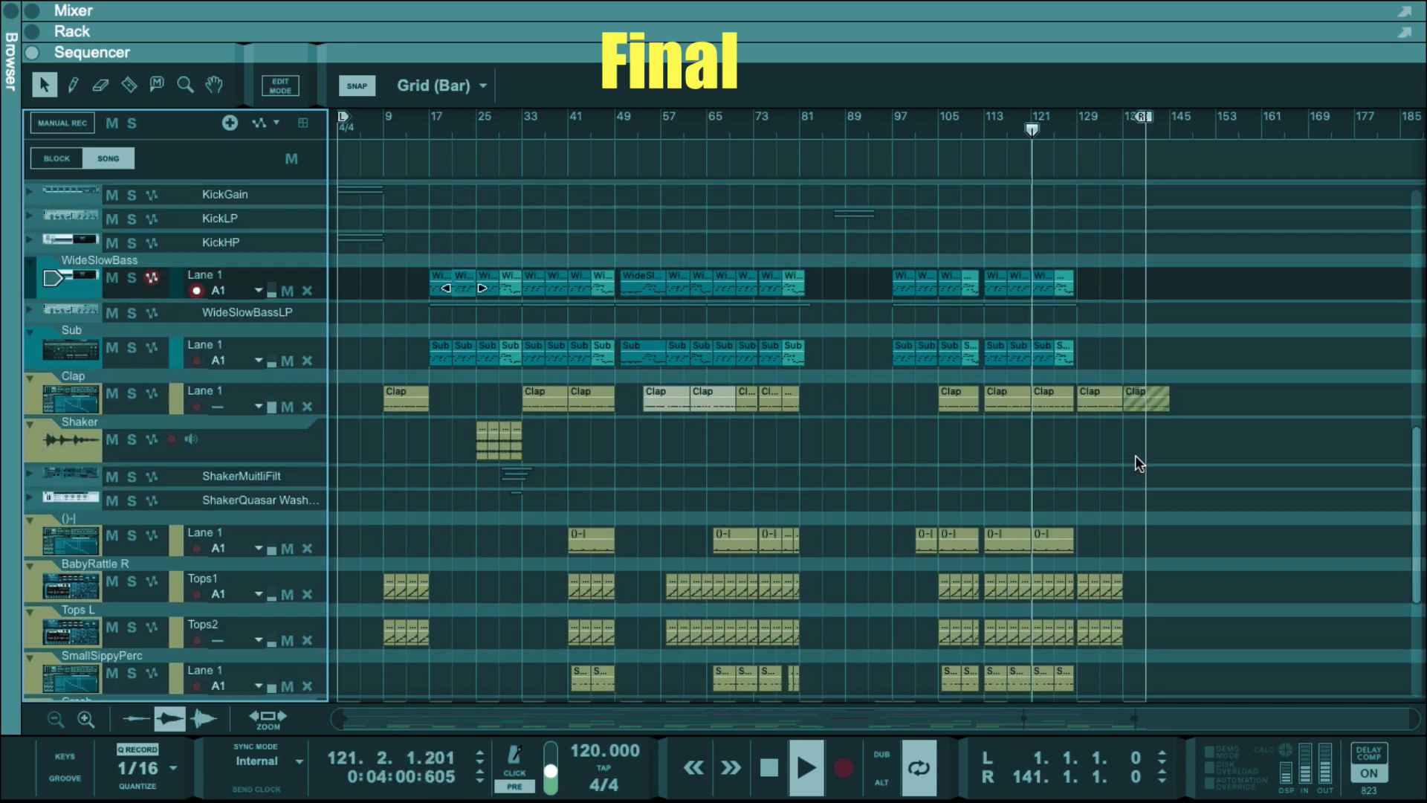
scroll(1132, 455, down, 1)
scroll(1131, 455, down, 4)
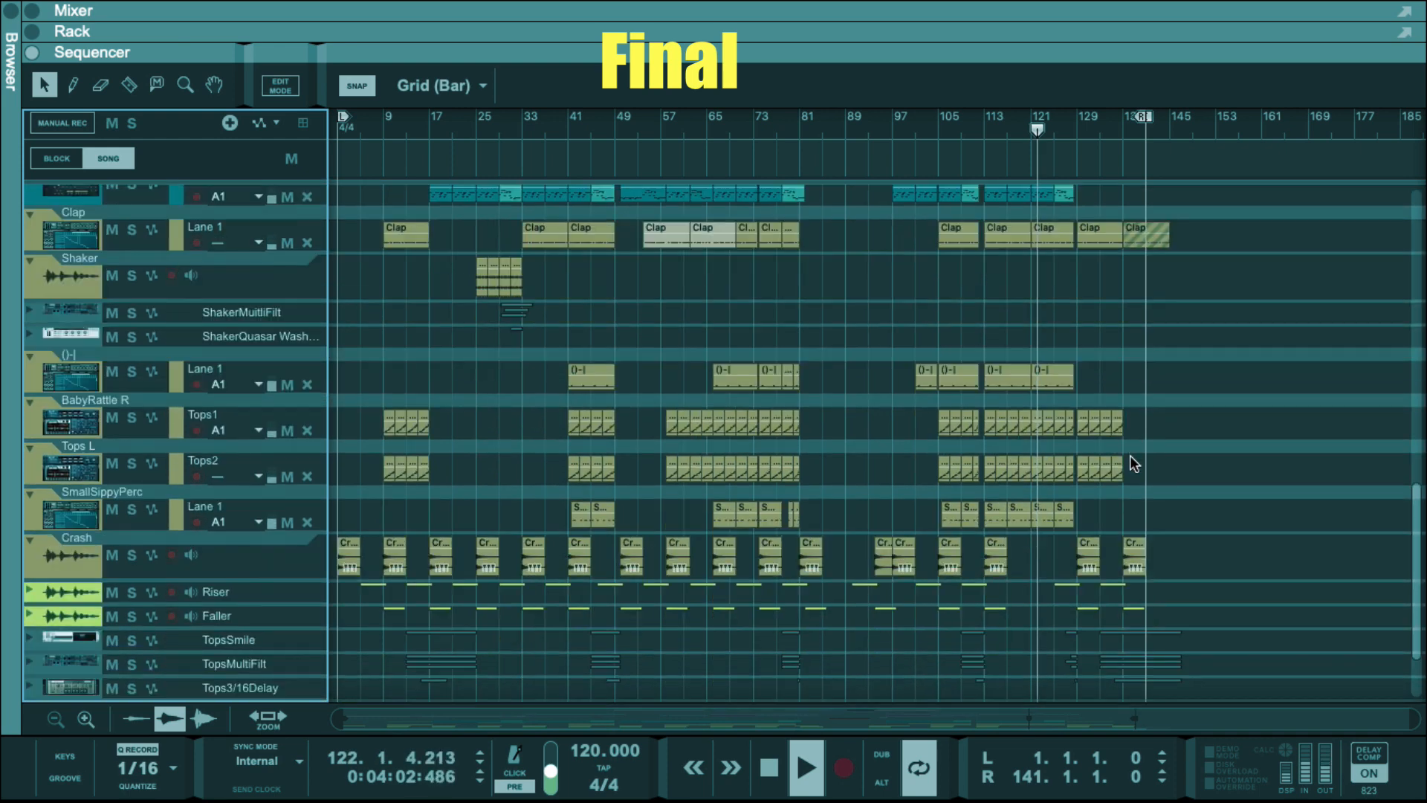
scroll(1130, 455, up, 8)
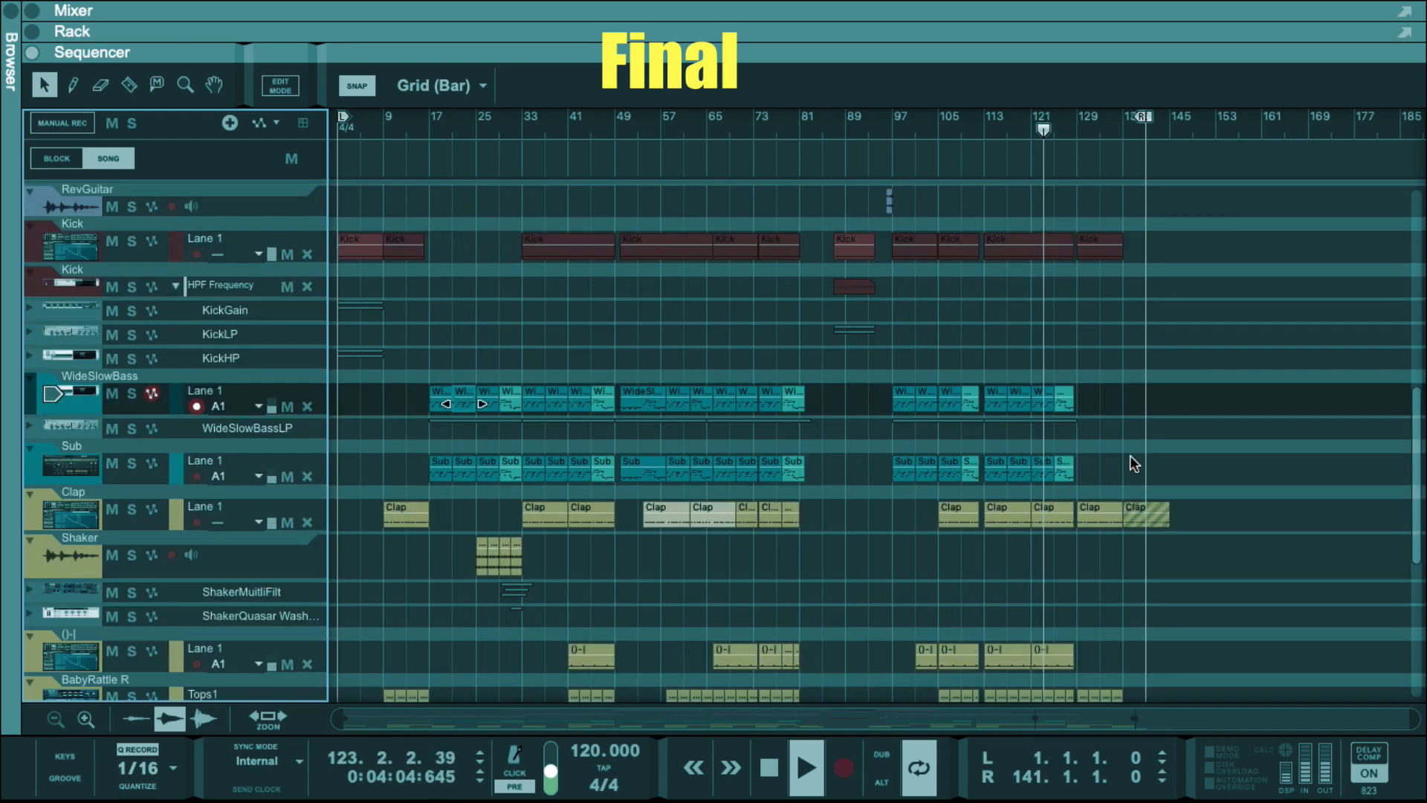
scroll(1130, 459, down, 4)
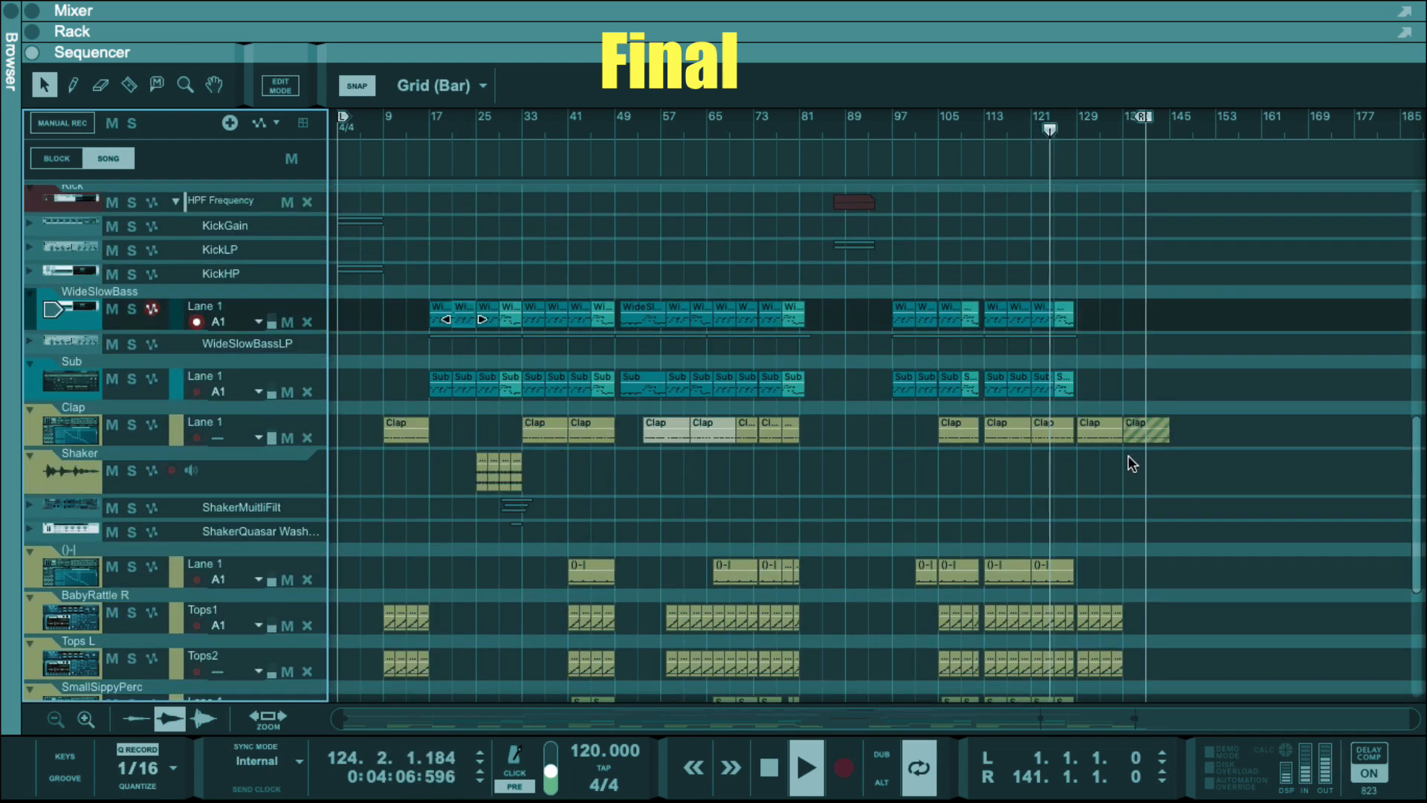